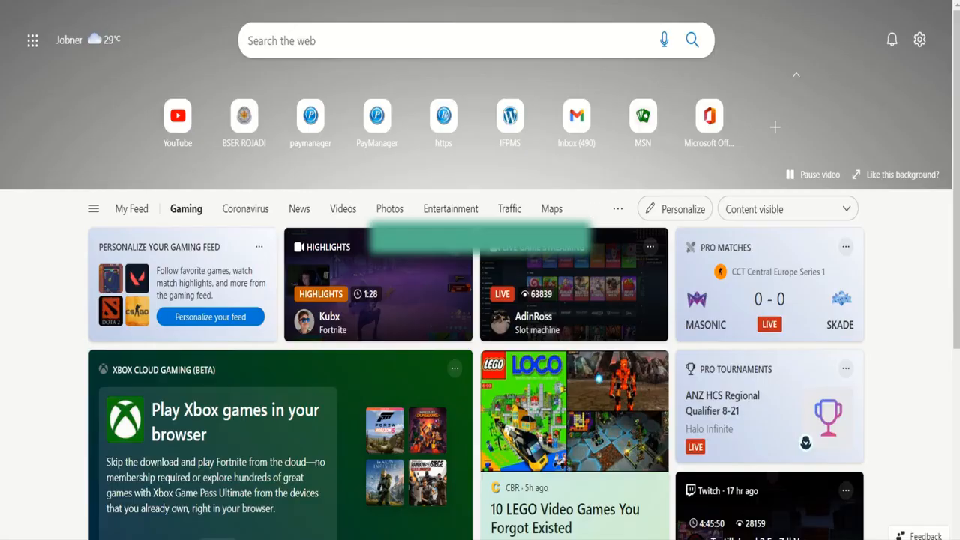
Search 'ifpms' in a new Edge tab and open the 'ifpms login' result for pension.raj.nic.in
{"action": "left_click", "coordinate": [420, 38]}
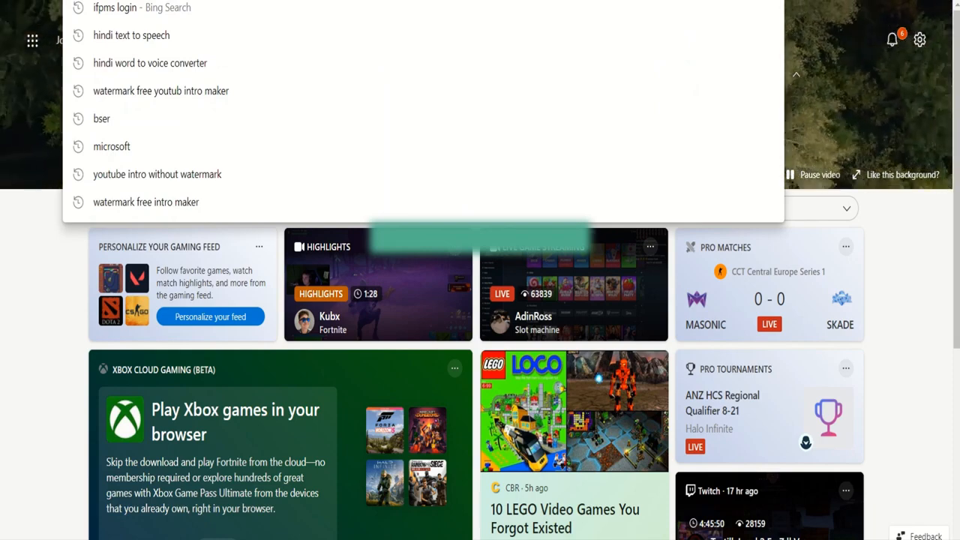
{"action": "type", "text": "ifpm"}
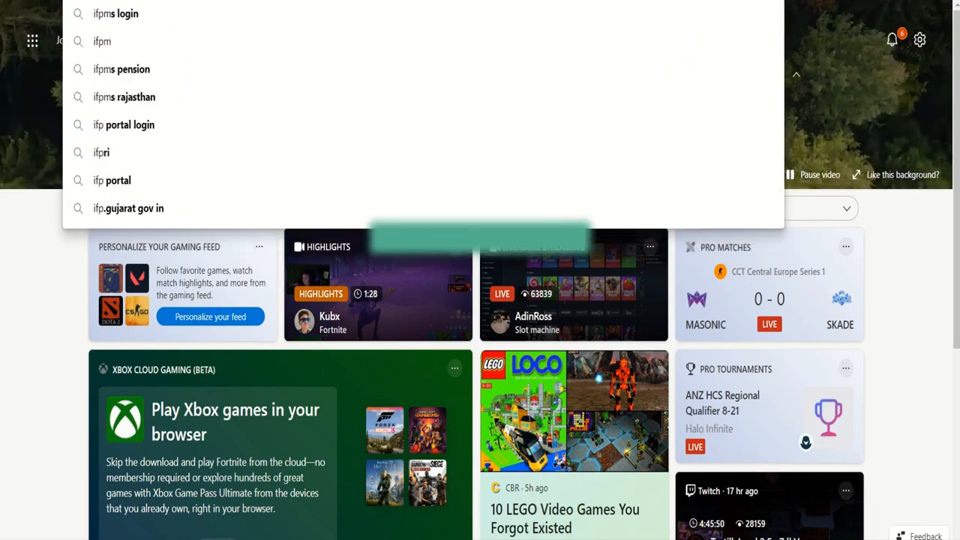
{"action": "type", "text": "s"}
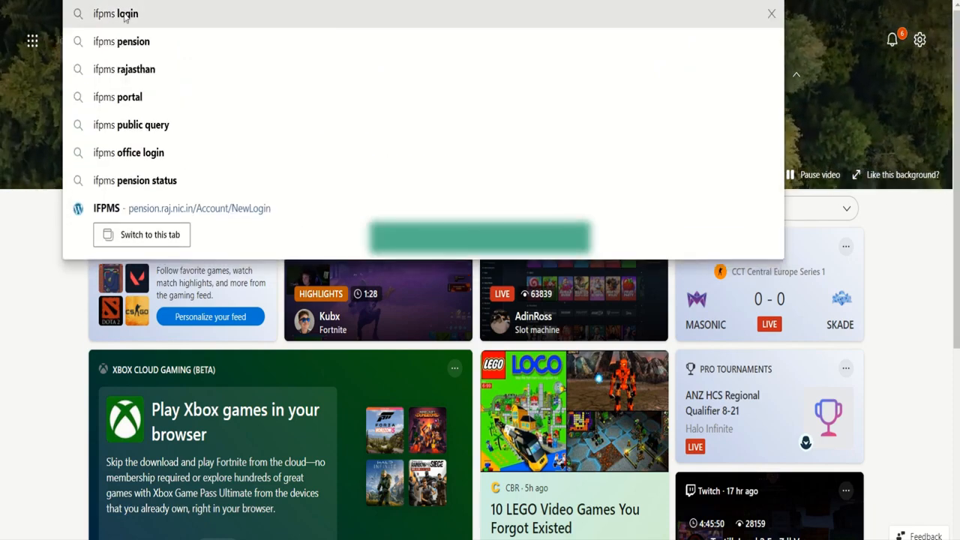
{"action": "left_click", "coordinate": [126, 15]}
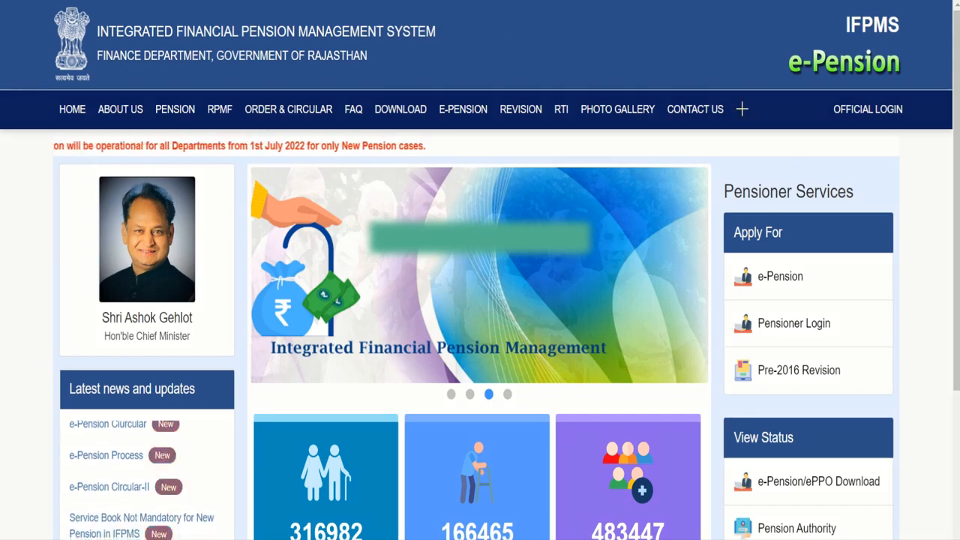
Highlight OFFICIAL LOGIN with an annotation box, clear it, then bring up the official login form
{"action": "mouse_move", "coordinate": [791, 90]}
{"action": "left_mouse_down"}
{"action": "mouse_move", "coordinate": [827, 128]}
{"action": "mouse_move", "coordinate": [940, 131]}
{"action": "left_mouse_up"}
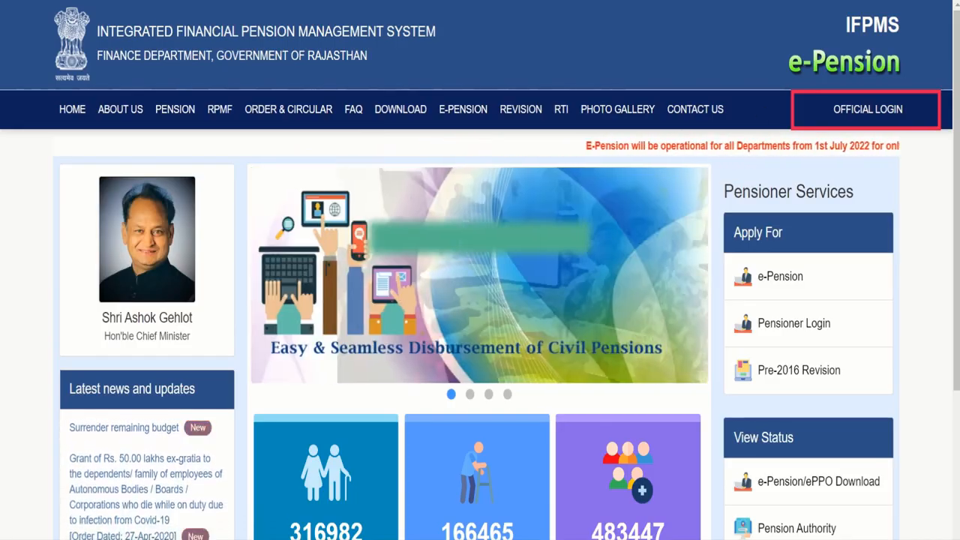
{"action": "key", "text": "ctrl+z"}
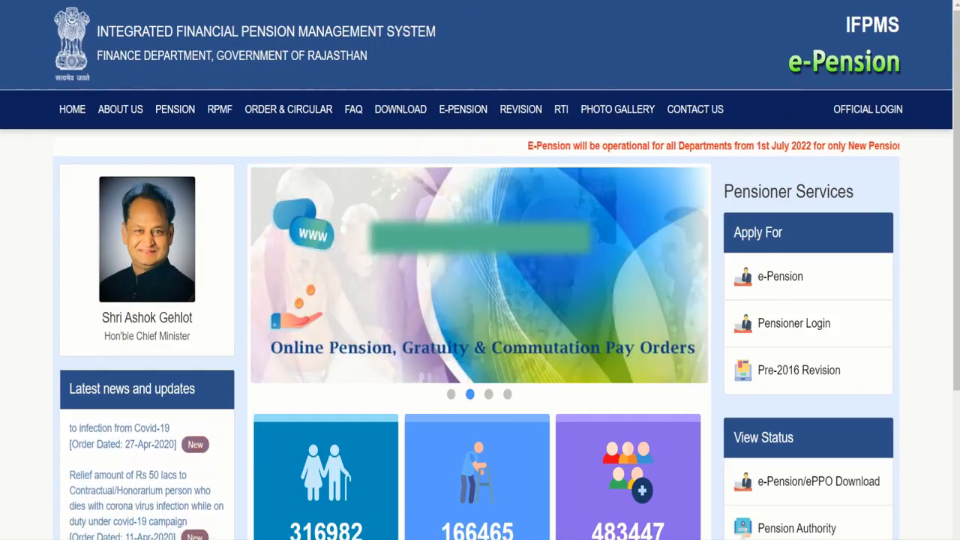
{"action": "left_click", "coordinate": [839, 109]}
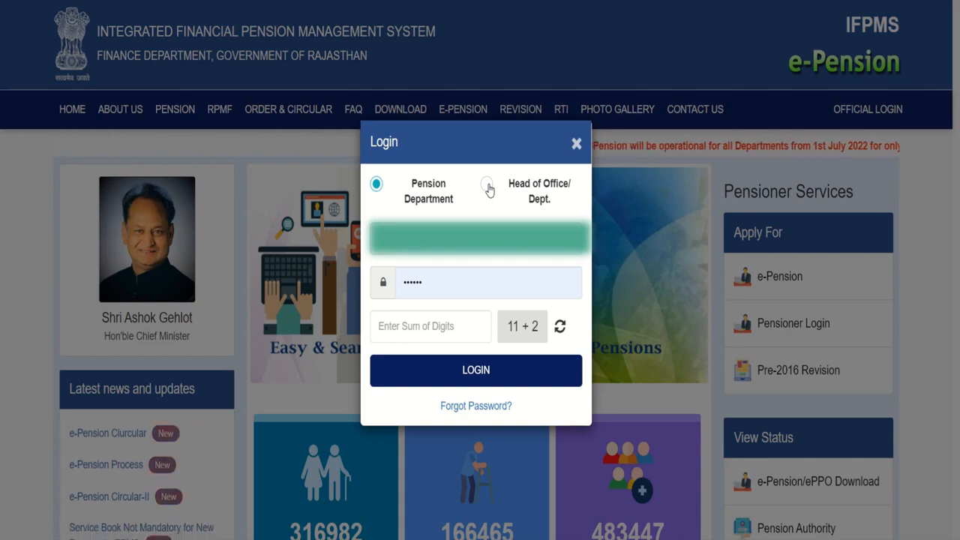
Log in as Head of Office/Dept. with the account password and sum-of-digits answer 13
{"action": "left_click", "coordinate": [487, 186]}
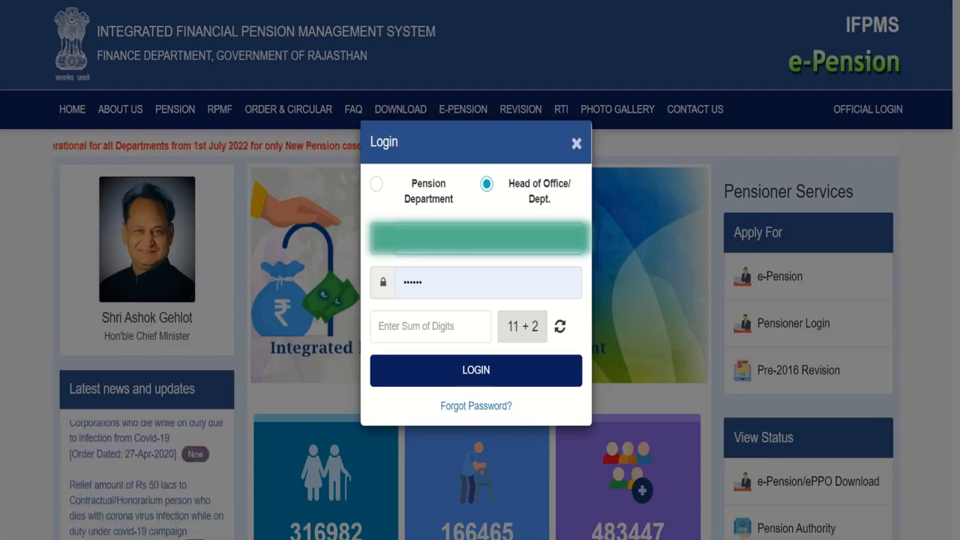
{"action": "left_click", "coordinate": [442, 281]}
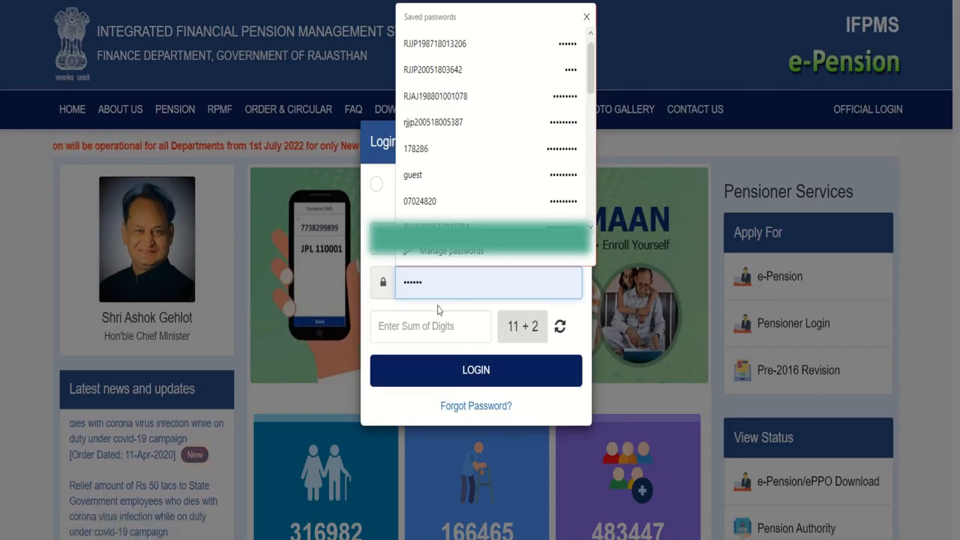
{"action": "left_click", "coordinate": [438, 321]}
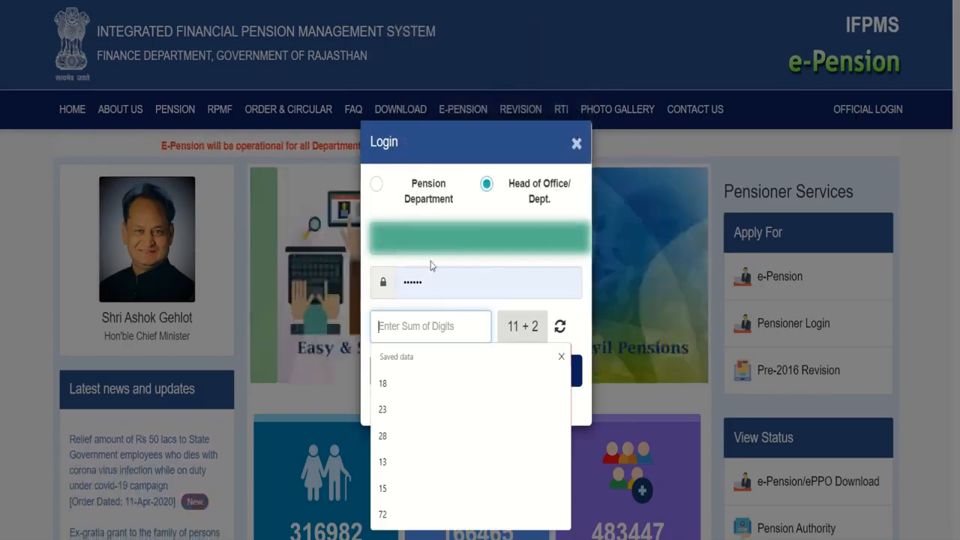
{"action": "left_click", "coordinate": [523, 326]}
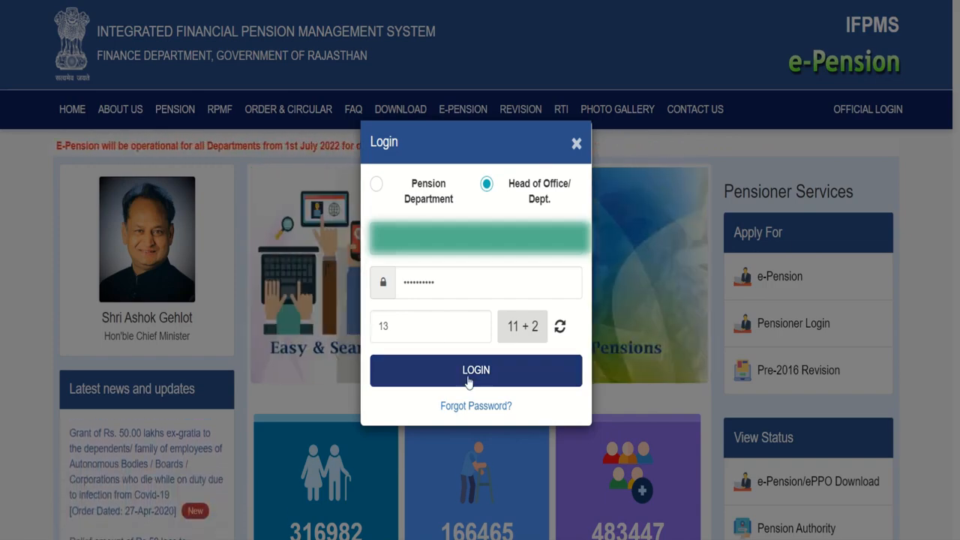
{"action": "left_click", "coordinate": [468, 383]}
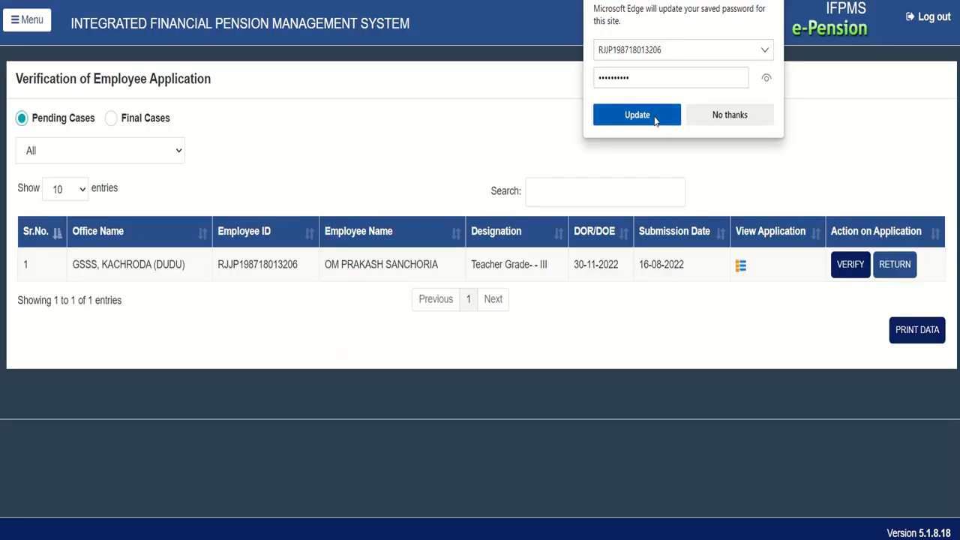
Update the stored password in Edge, dismiss the follow-up notice, and clear the stray text selection
{"action": "left_click", "coordinate": [637, 115]}
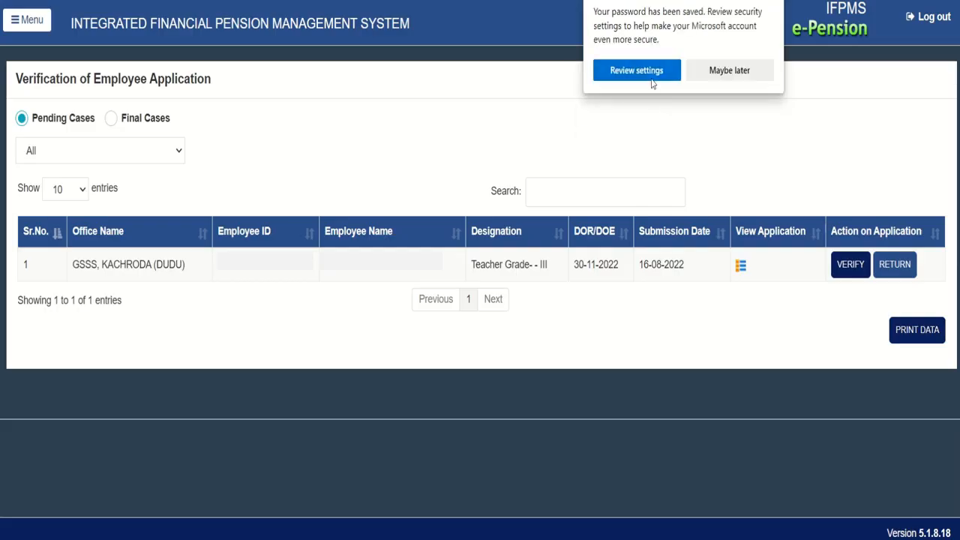
{"action": "left_click", "coordinate": [714, 71]}
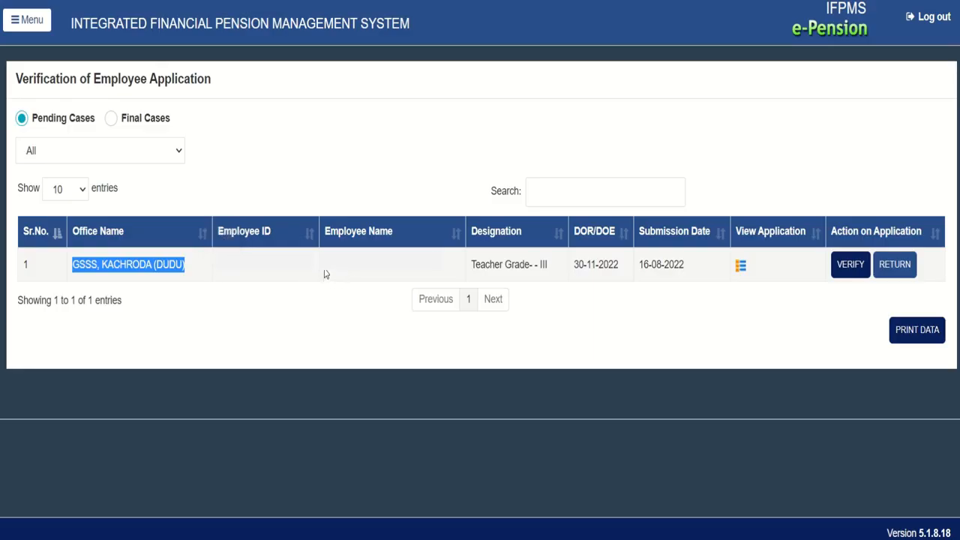
{"action": "left_click", "coordinate": [217, 271]}
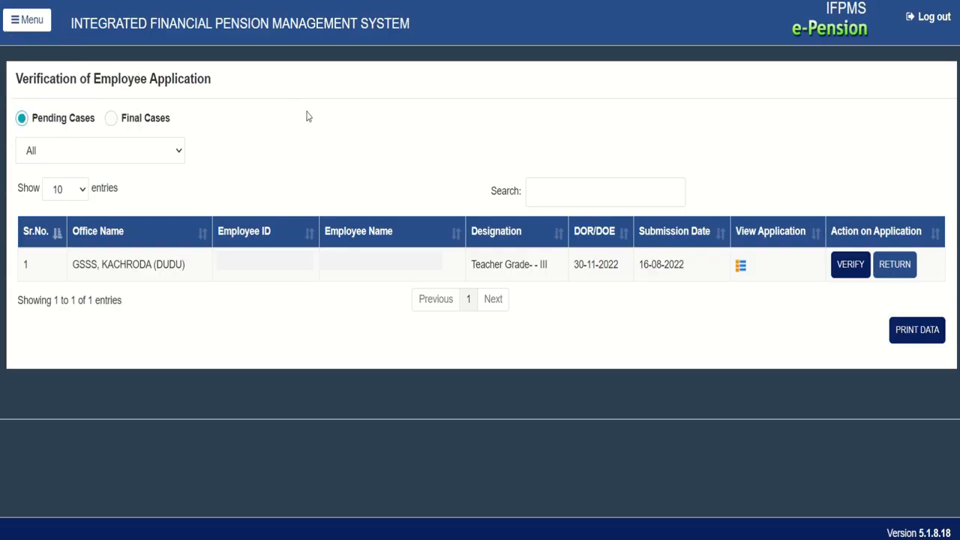
{"action": "mouse_move", "coordinate": [25, 26]}
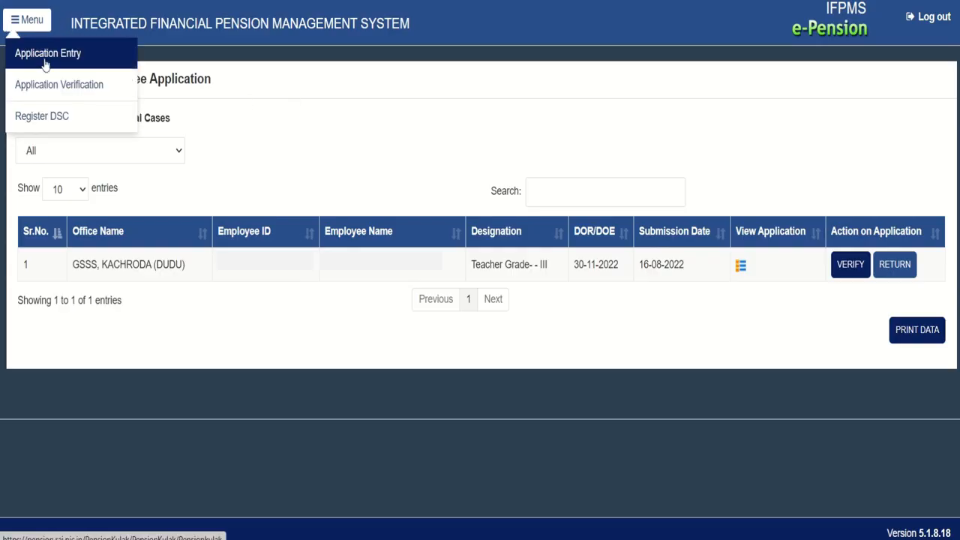
Go to Menu > Register DSC to view the Verify Register DSC page
{"action": "left_click", "coordinate": [43, 118]}
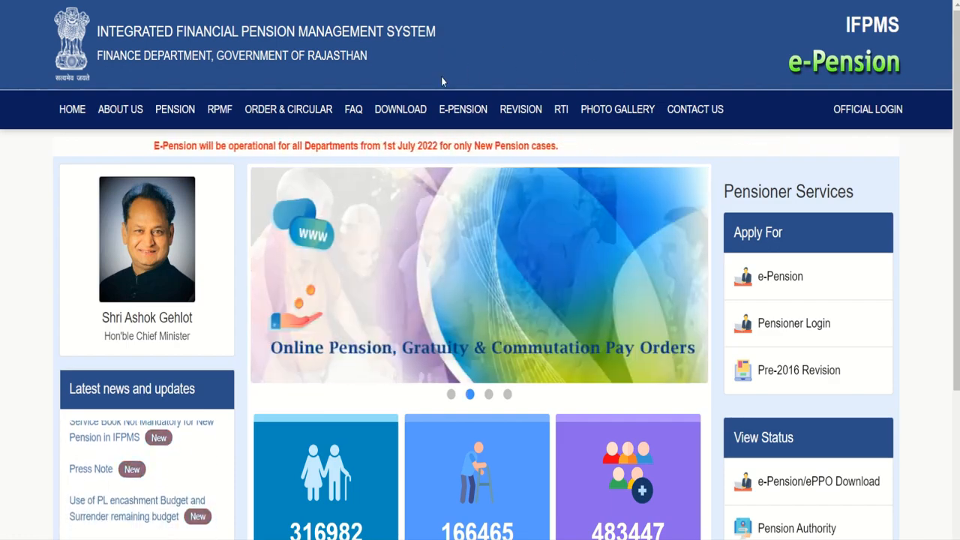
Download DSC_Setup.zip from DSC SETUP under the DOWNLOAD menu
{"action": "mouse_move", "coordinate": [411, 118]}
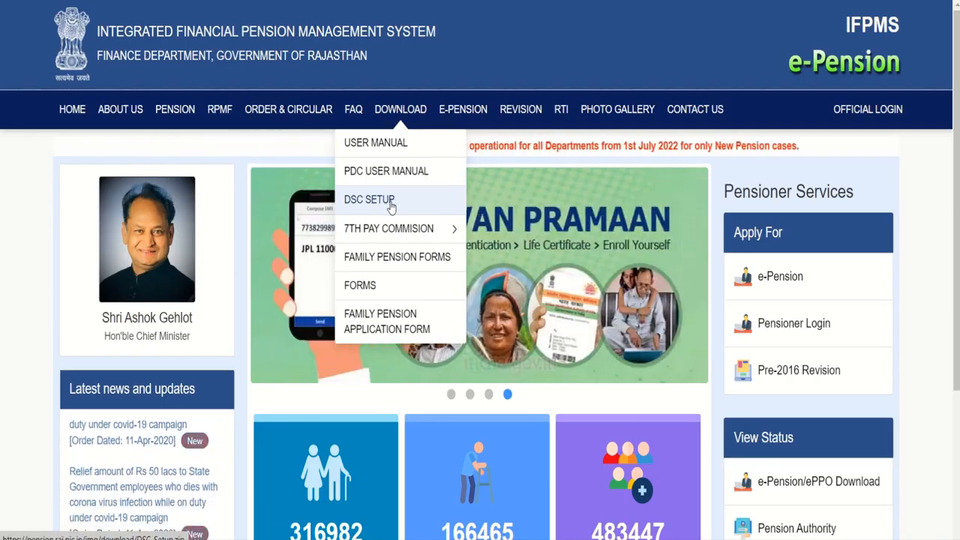
{"action": "left_click", "coordinate": [390, 202]}
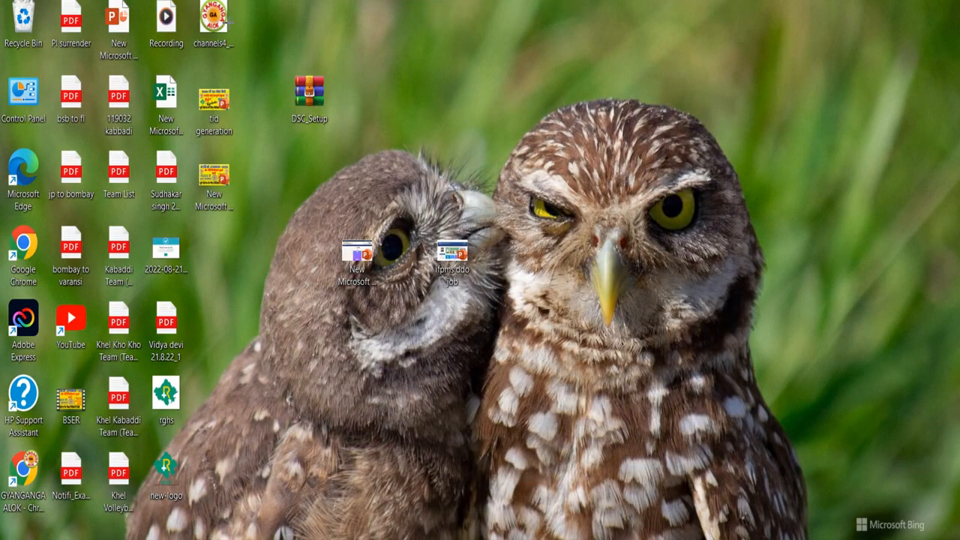
Create a 'dsc setup' folder on the desktop and move the DSC_Setup archive into it
{"action": "left_click_drag", "start_coordinate": [262, 50], "coordinate": [357, 145]}
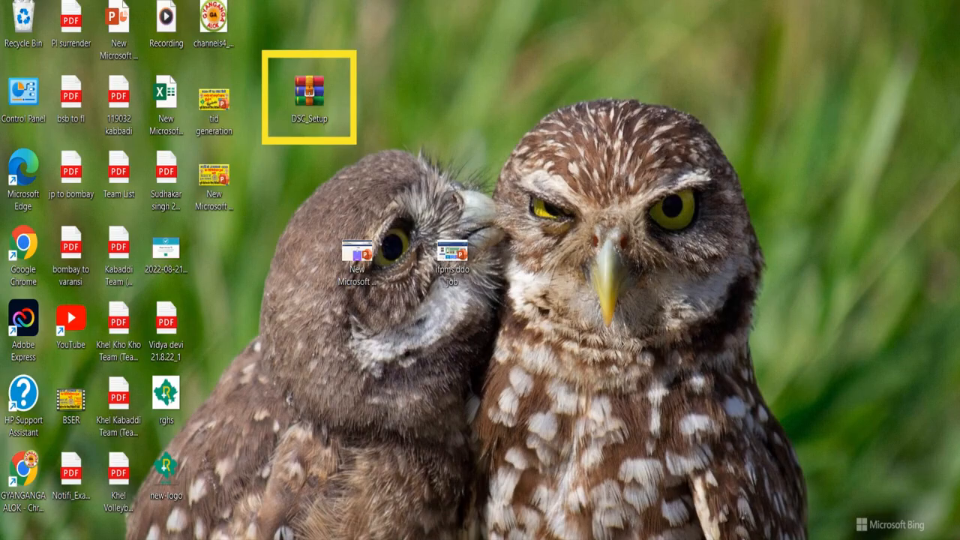
{"action": "key", "text": "Escape"}
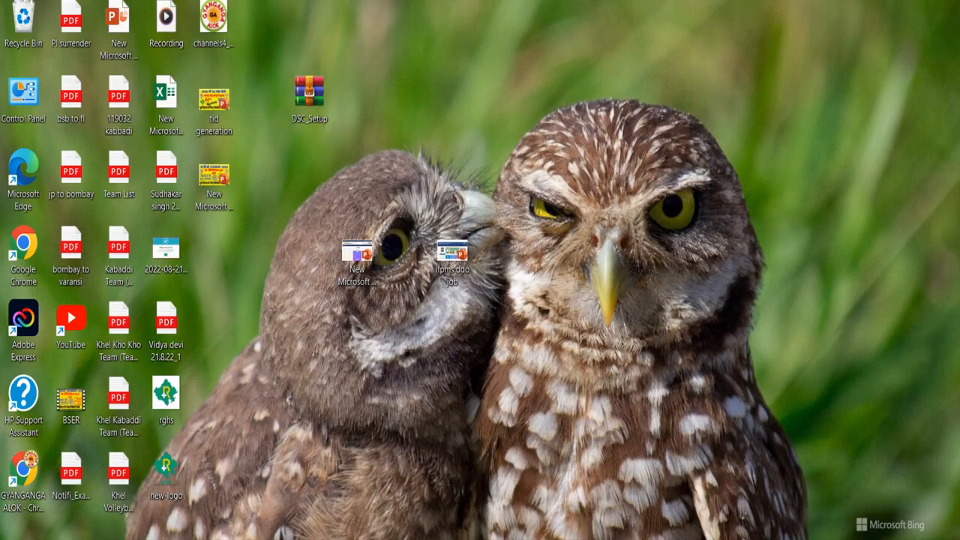
{"action": "left_click", "coordinate": [307, 95]}
{"action": "right_click", "coordinate": [360, 96]}
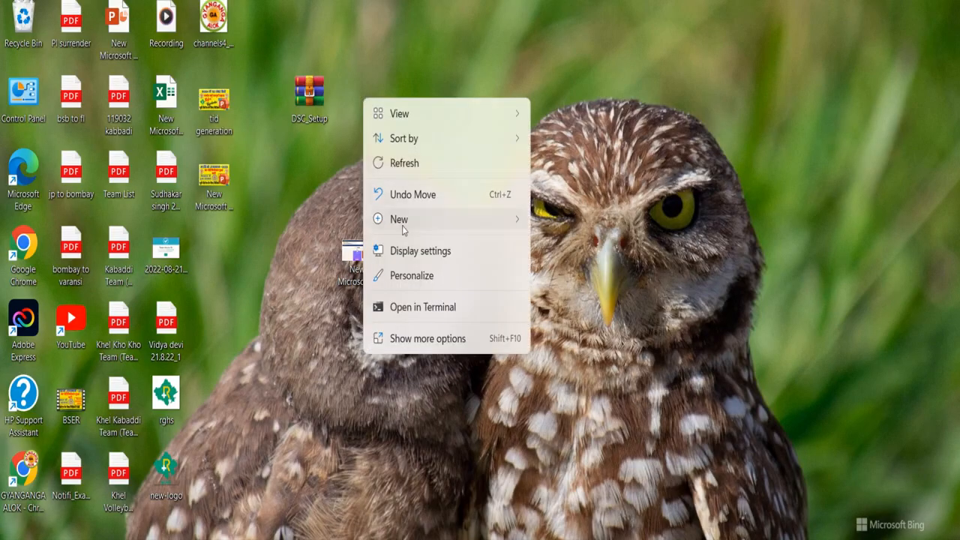
{"action": "mouse_move", "coordinate": [403, 229]}
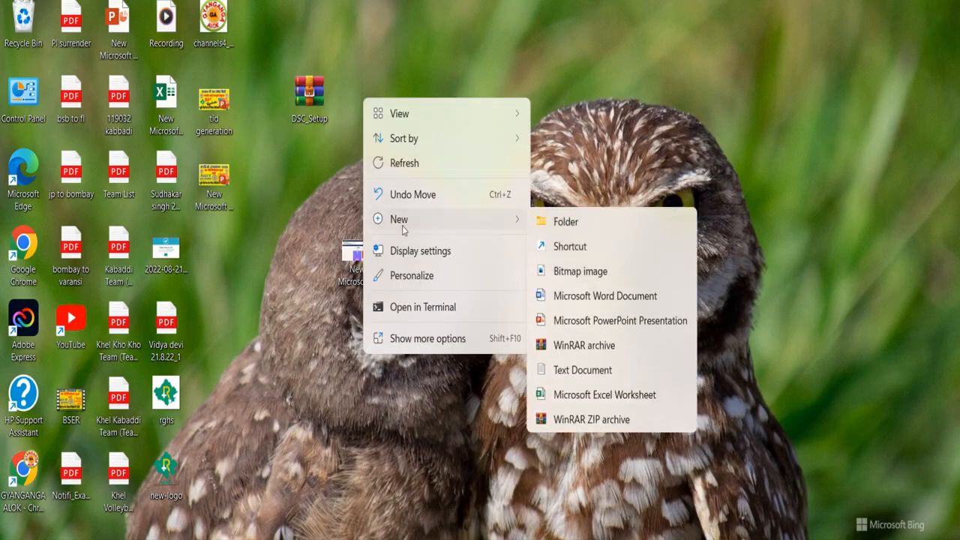
{"action": "left_click", "coordinate": [564, 222]}
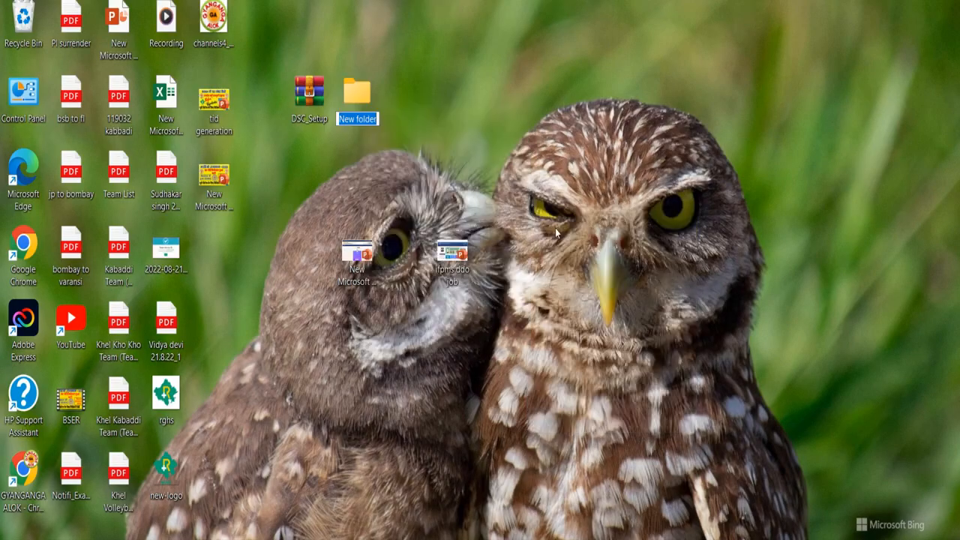
{"action": "type", "text": "d"}
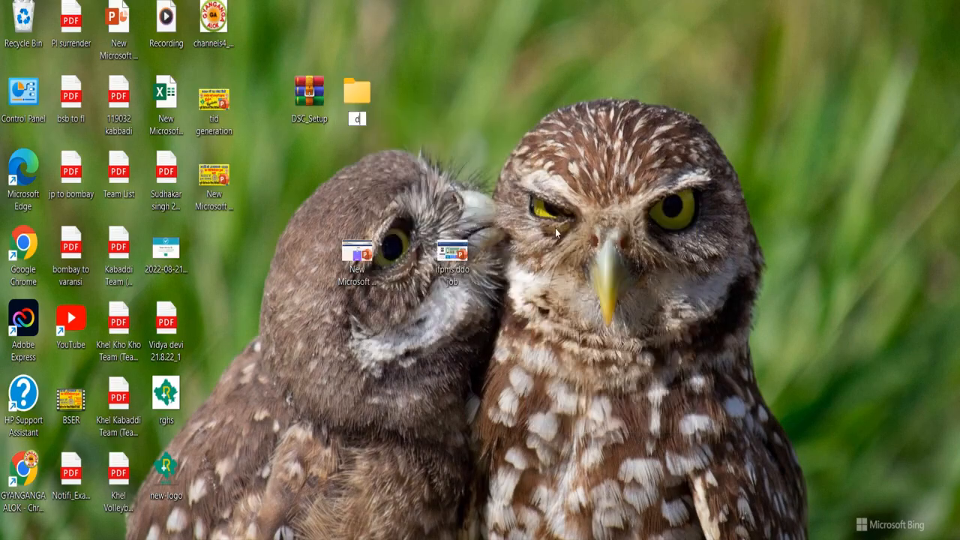
{"action": "type", "text": "sc setup"}
{"action": "key", "text": "Return"}
{"action": "left_click_drag", "start_coordinate": [308, 102], "coordinate": [356, 101]}
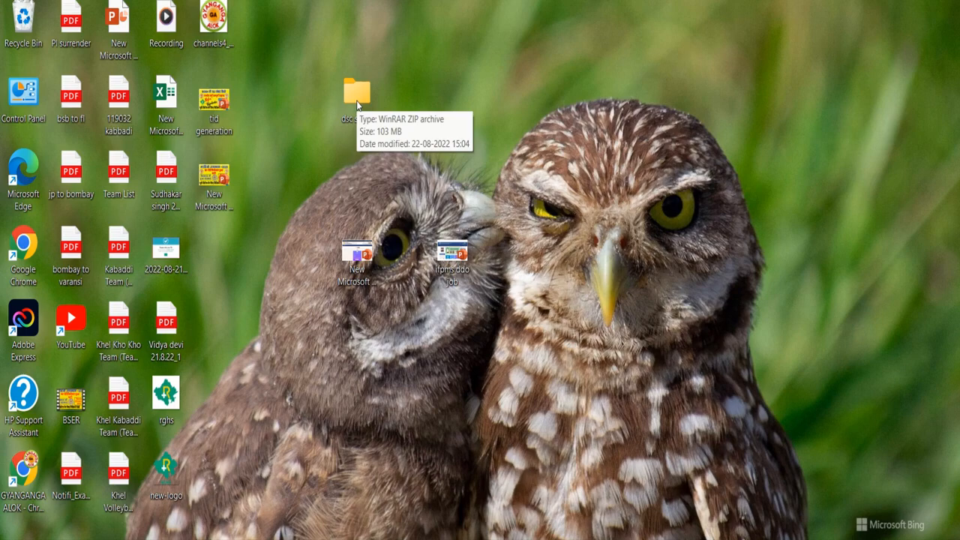
Open the dsc setup folder and launch DSC_Setup.zip in WinRAR
{"action": "double_click", "coordinate": [356, 101]}
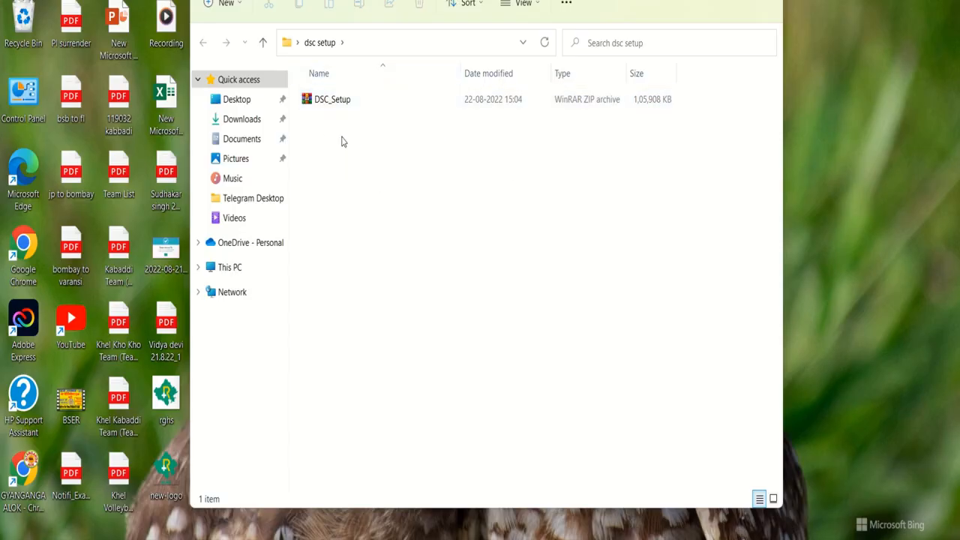
{"action": "mouse_move", "coordinate": [336, 109]}
{"action": "left_click_drag", "start_coordinate": [352, 0], "coordinate": [359, 28]}
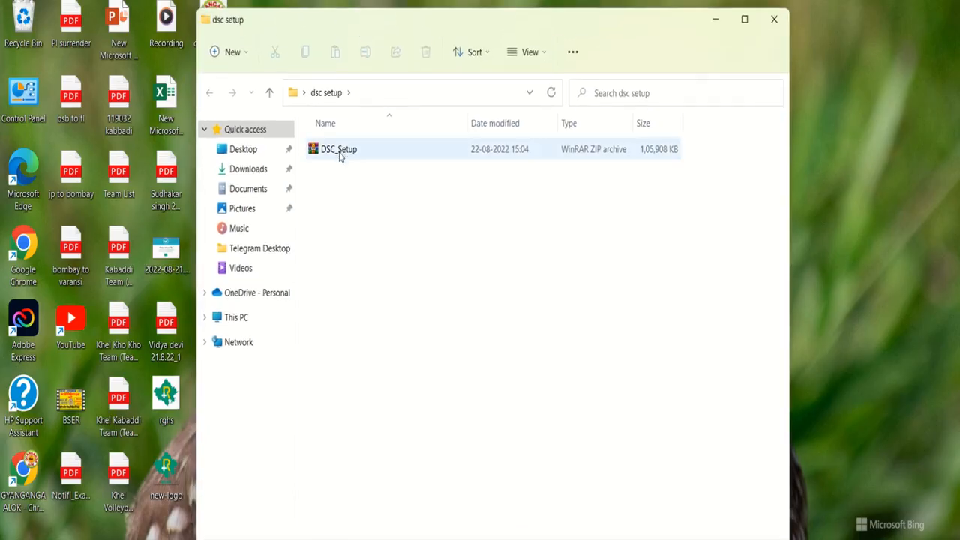
{"action": "mouse_move", "coordinate": [339, 155]}
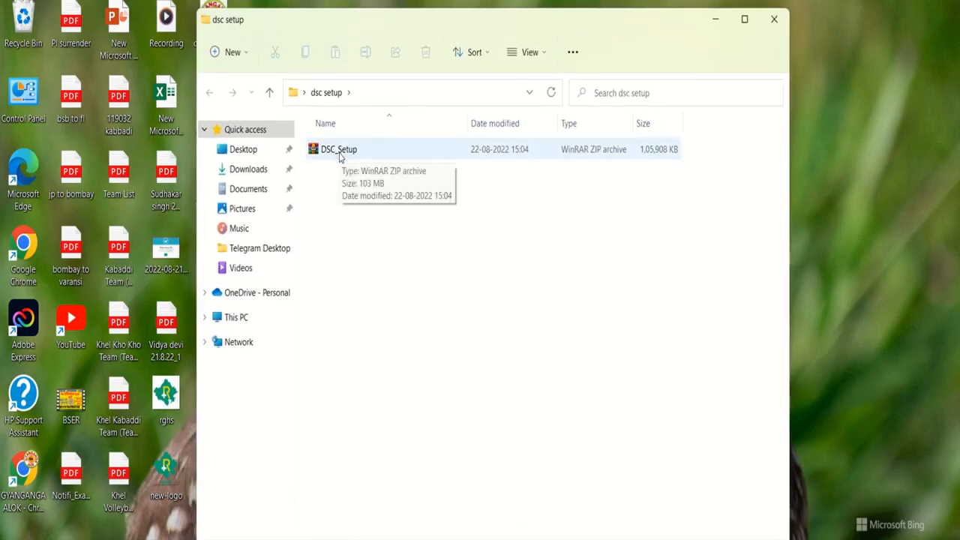
{"action": "double_click", "coordinate": [339, 150]}
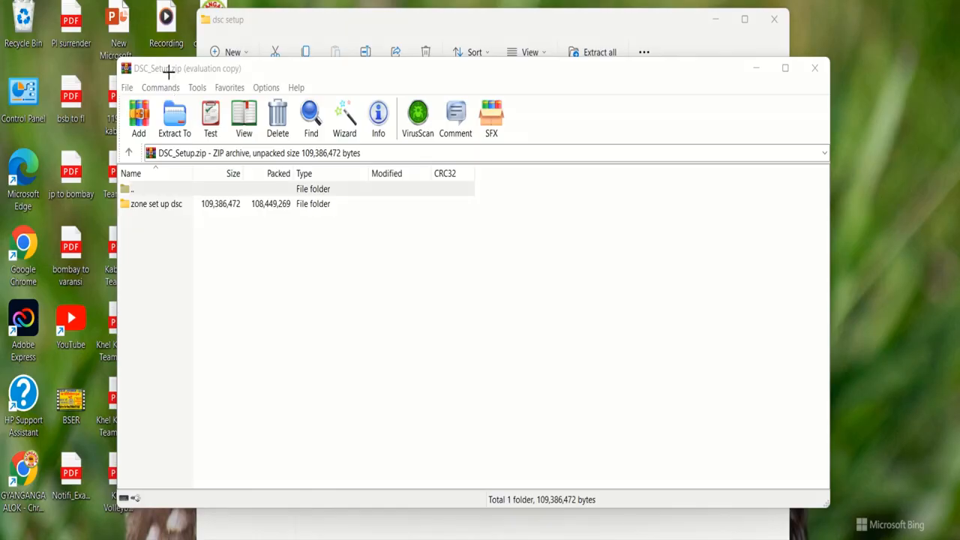
Extract the archive with Extract To into C:\Users\hp\Desktop\dsc setup
{"action": "mouse_move", "coordinate": [155, 91]}
{"action": "left_mouse_down"}
{"action": "mouse_move", "coordinate": [197, 144]}
{"action": "mouse_move", "coordinate": [201, 201]}
{"action": "mouse_move", "coordinate": [194, 150]}
{"action": "left_mouse_up"}
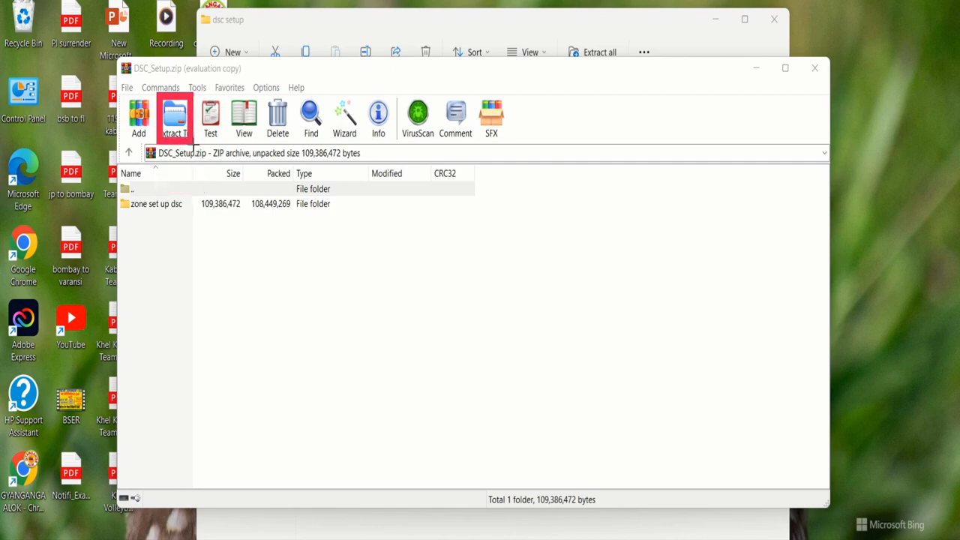
{"action": "key", "text": "Escape"}
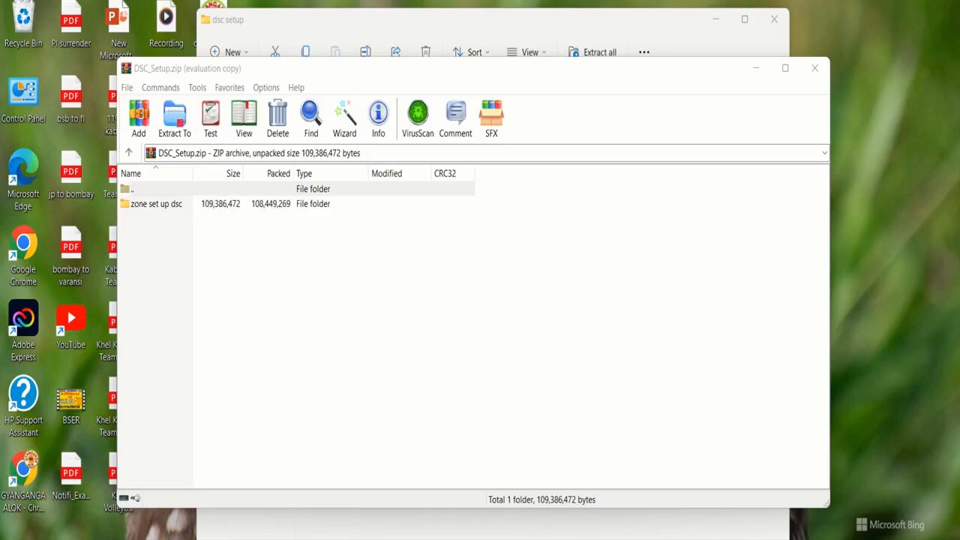
{"action": "left_click", "coordinate": [171, 114]}
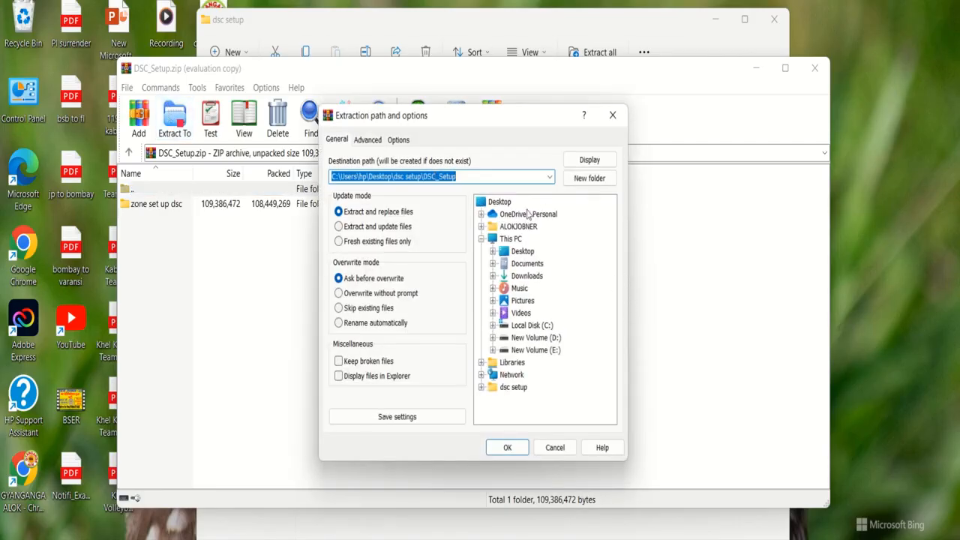
{"action": "left_click", "coordinate": [511, 390]}
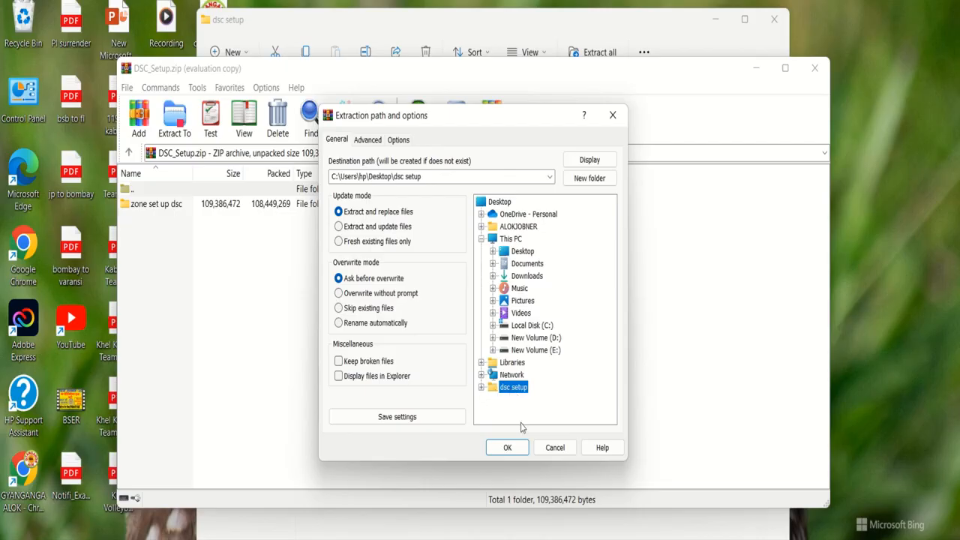
{"action": "left_click", "coordinate": [510, 450]}
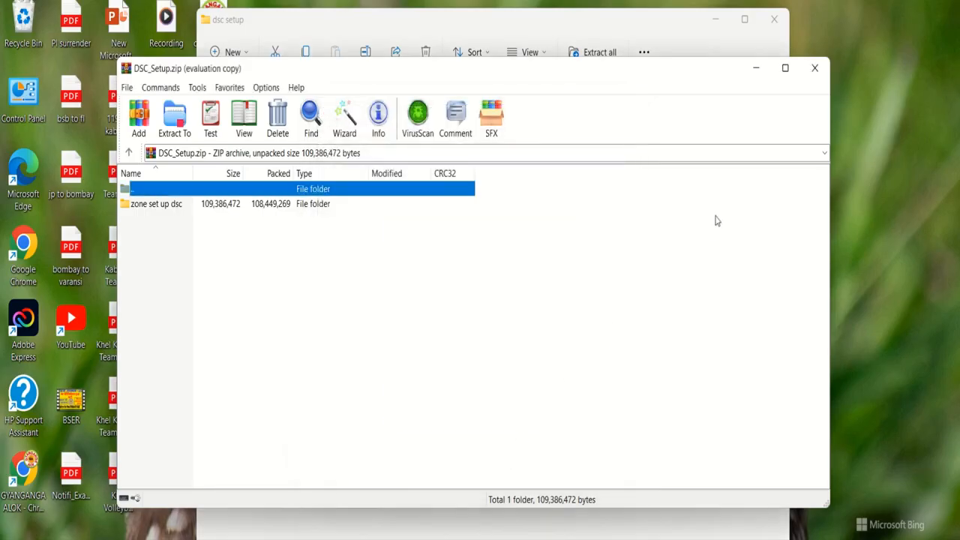
Close WinRAR and open the extracted zone set up dsc folder showing the three installers
{"action": "left_click", "coordinate": [815, 69]}
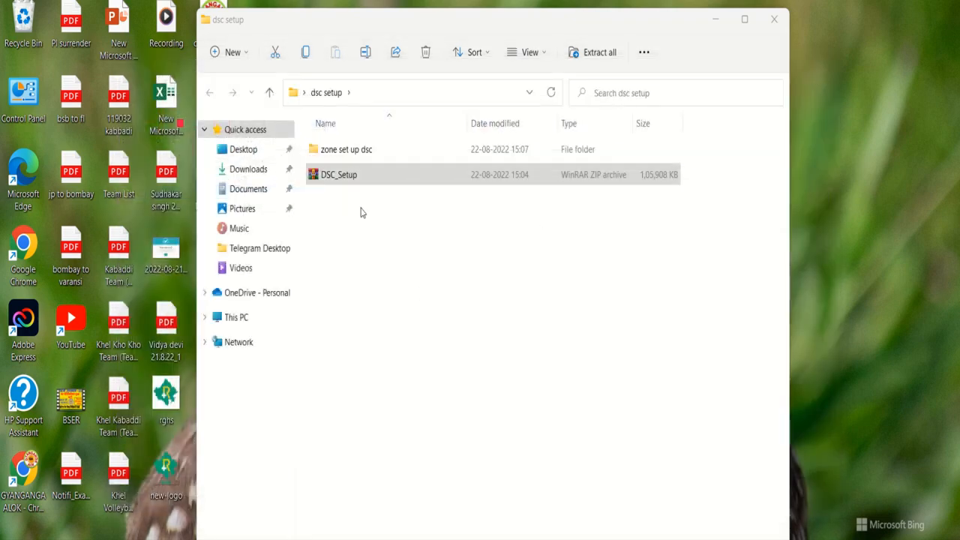
{"action": "left_click", "coordinate": [328, 177]}
{"action": "left_click_drag", "start_coordinate": [382, 180], "coordinate": [375, 257]}
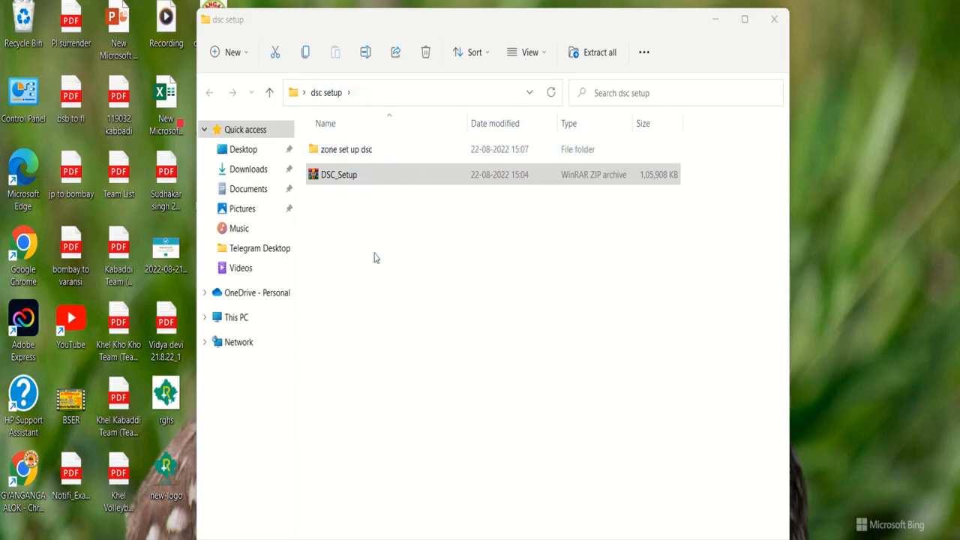
{"action": "double_click", "coordinate": [351, 152]}
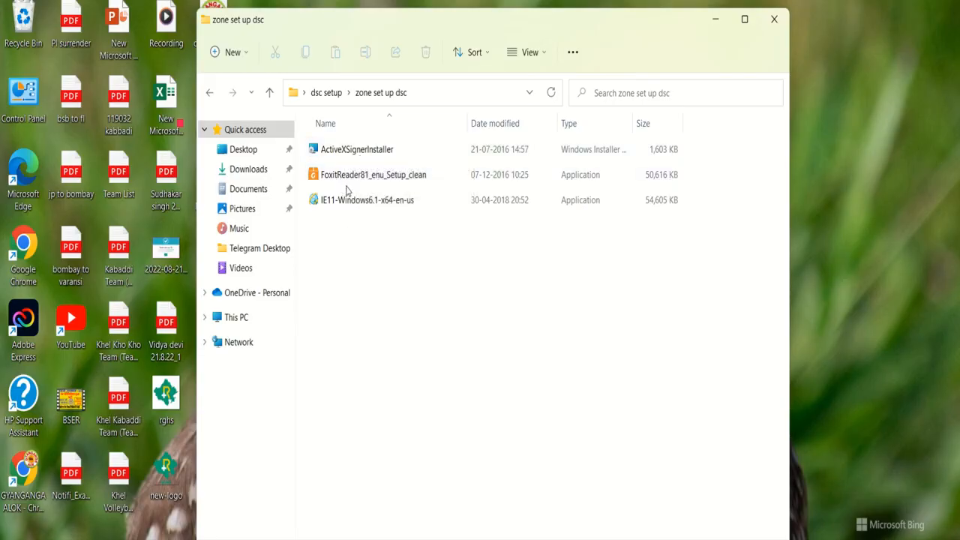
{"action": "mouse_move", "coordinate": [338, 189]}
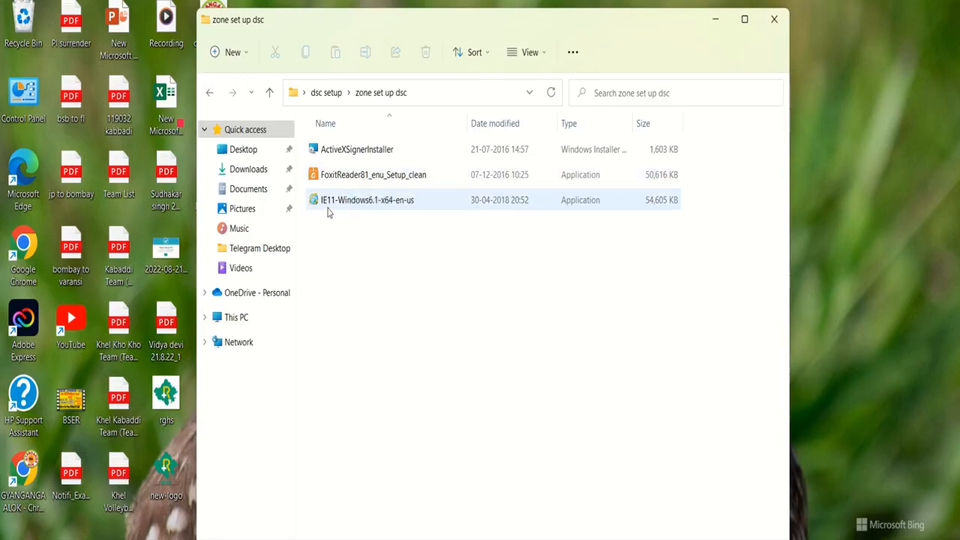
{"action": "mouse_move", "coordinate": [327, 211]}
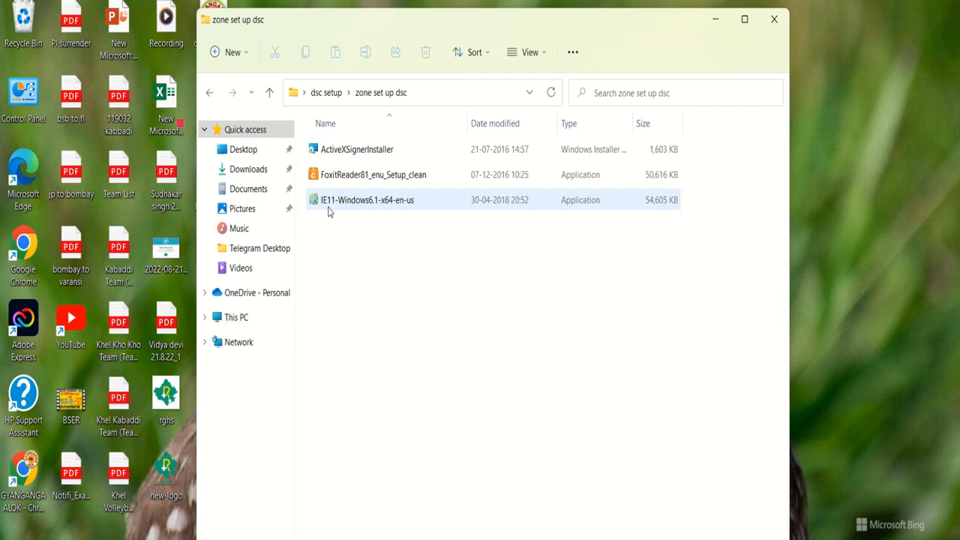
Install ActiveXSignerInstaller to its default folder and close the finished setup wizard
{"action": "double_click", "coordinate": [347, 150]}
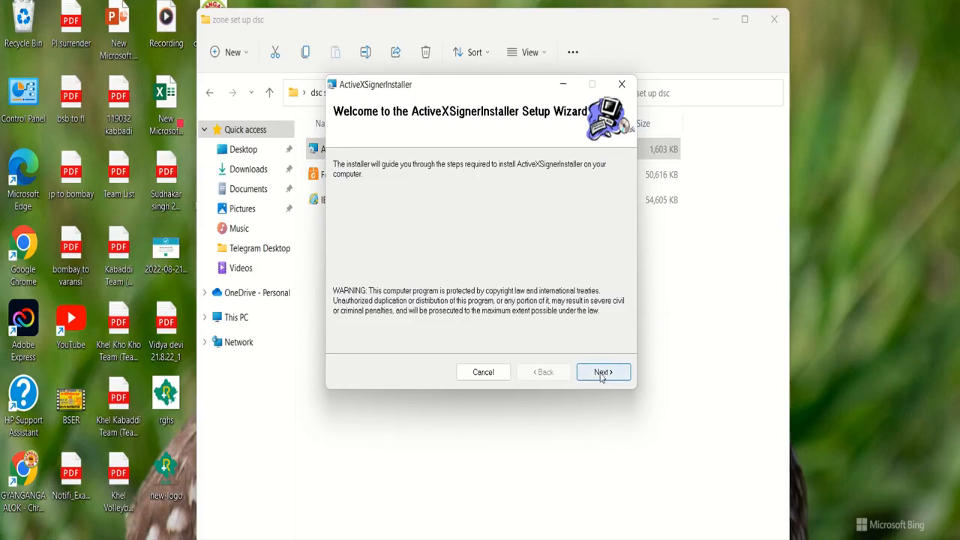
{"action": "left_click", "coordinate": [601, 377]}
{"action": "left_click", "coordinate": [601, 378]}
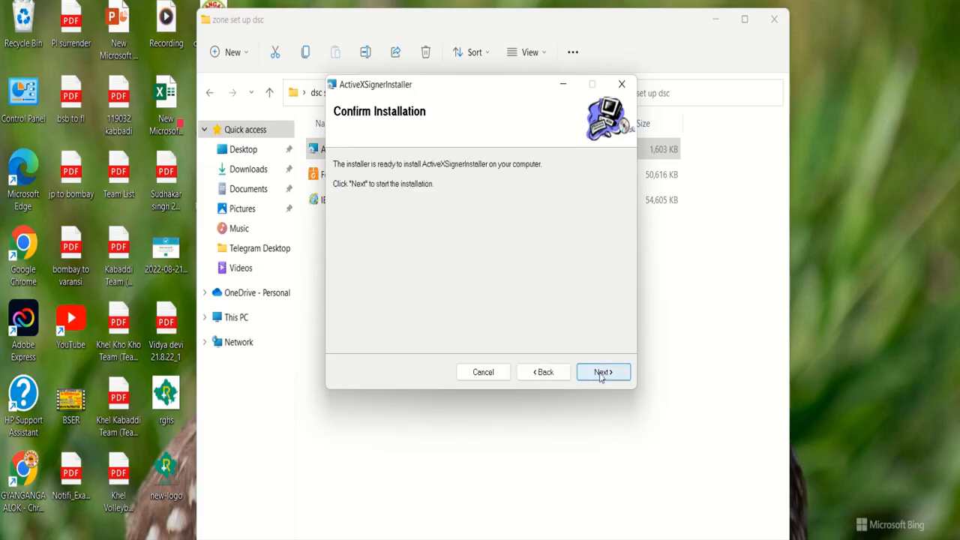
{"action": "left_click", "coordinate": [601, 372]}
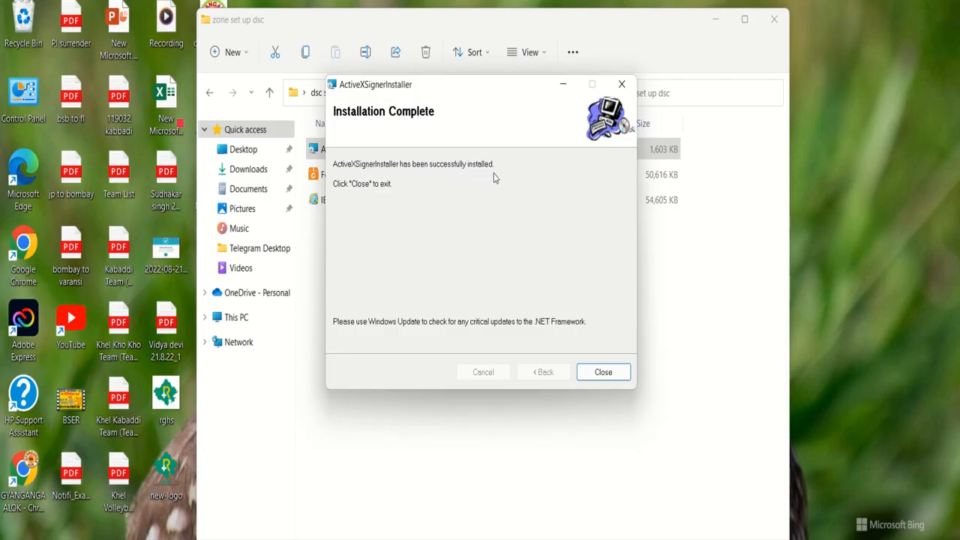
{"action": "left_click", "coordinate": [602, 380]}
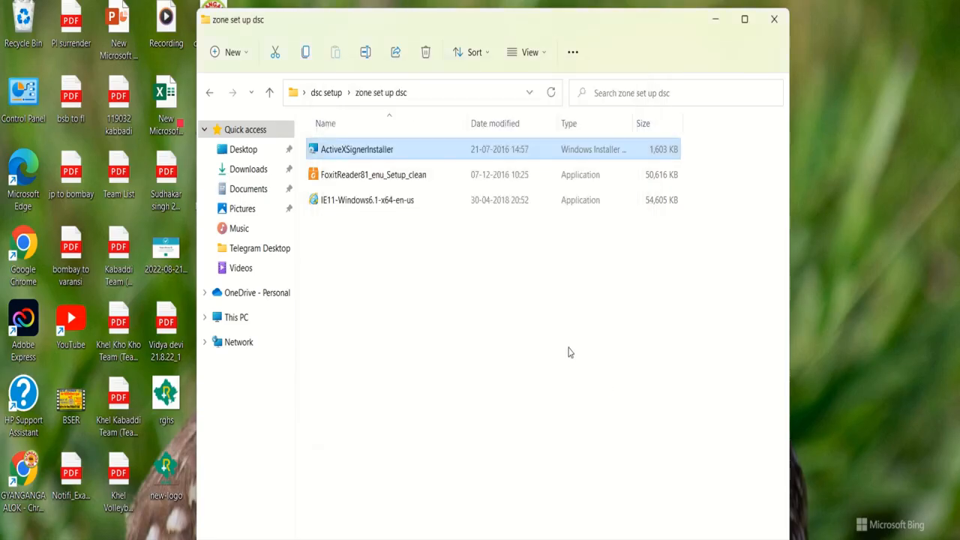
Run the FoxitReader81 installer, accept the licence, and install with the default folder, components and tasks
{"action": "double_click", "coordinate": [400, 179]}
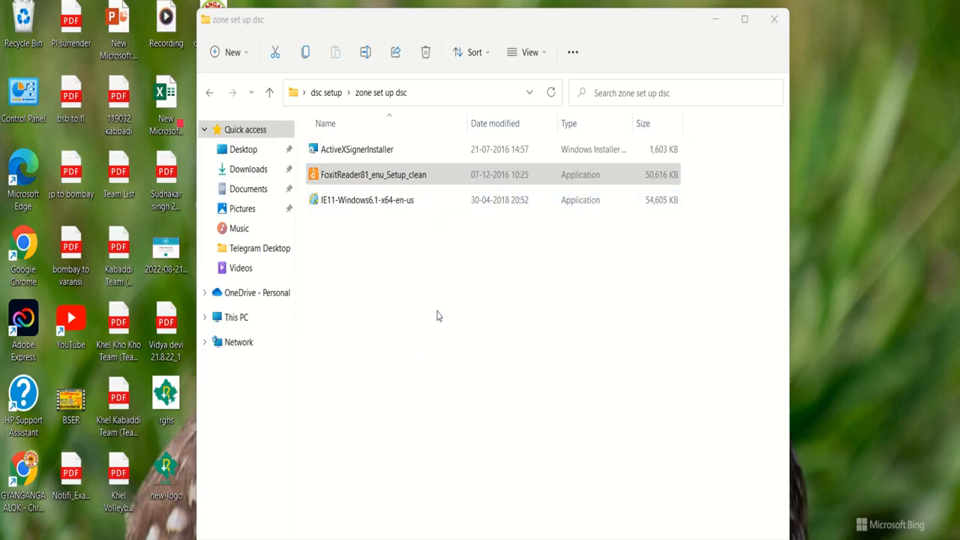
{"action": "left_click", "coordinate": [541, 363]}
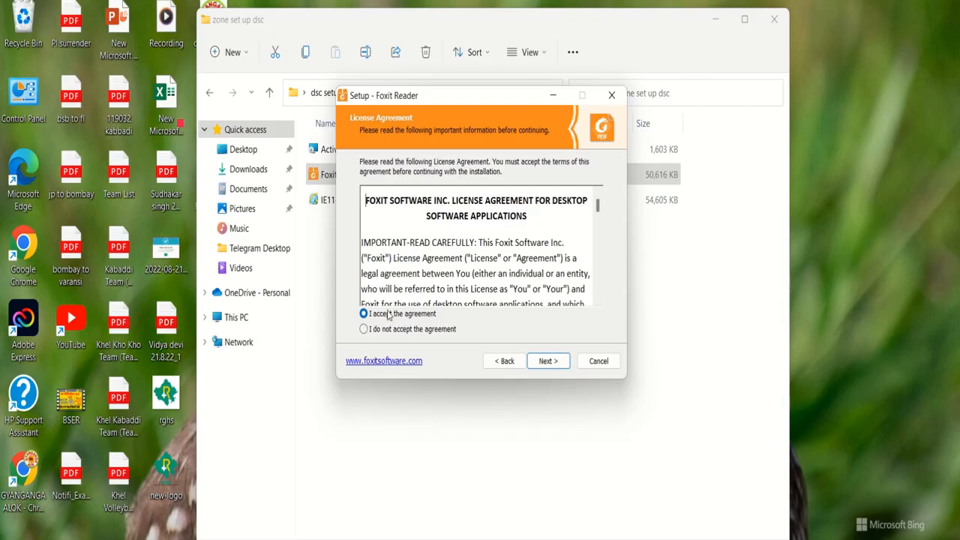
{"action": "left_click", "coordinate": [548, 361]}
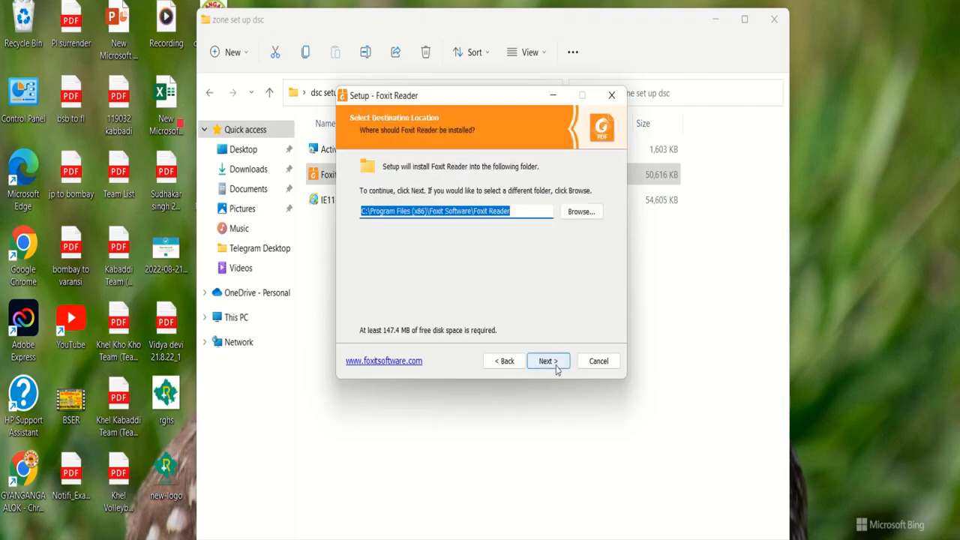
{"action": "left_click", "coordinate": [556, 366]}
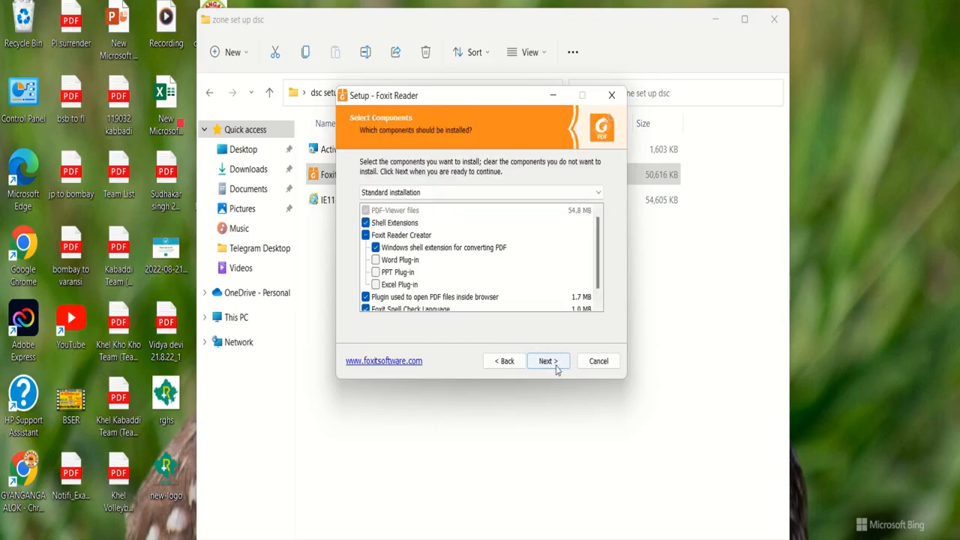
{"action": "left_click", "coordinate": [556, 366]}
{"action": "left_click", "coordinate": [556, 366]}
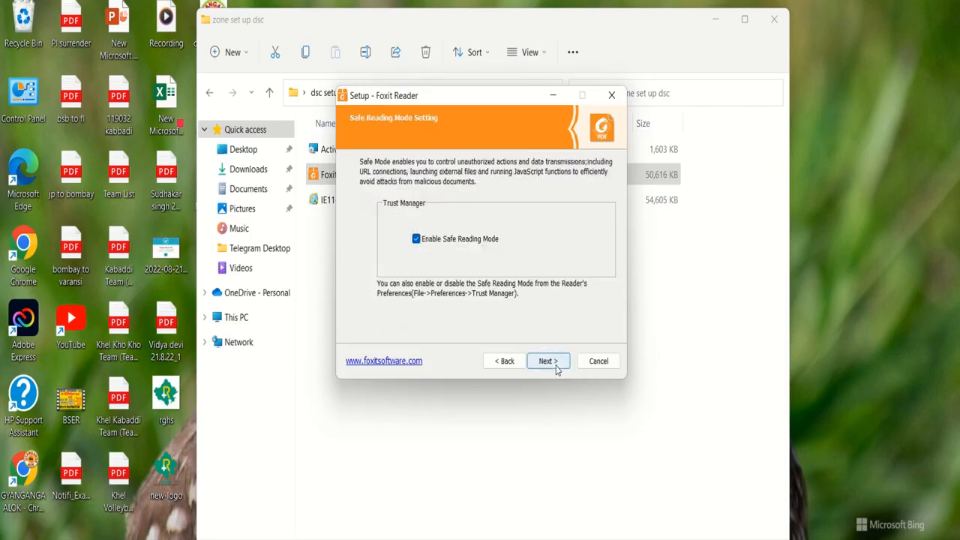
{"action": "left_click", "coordinate": [557, 366]}
{"action": "left_click", "coordinate": [556, 365]}
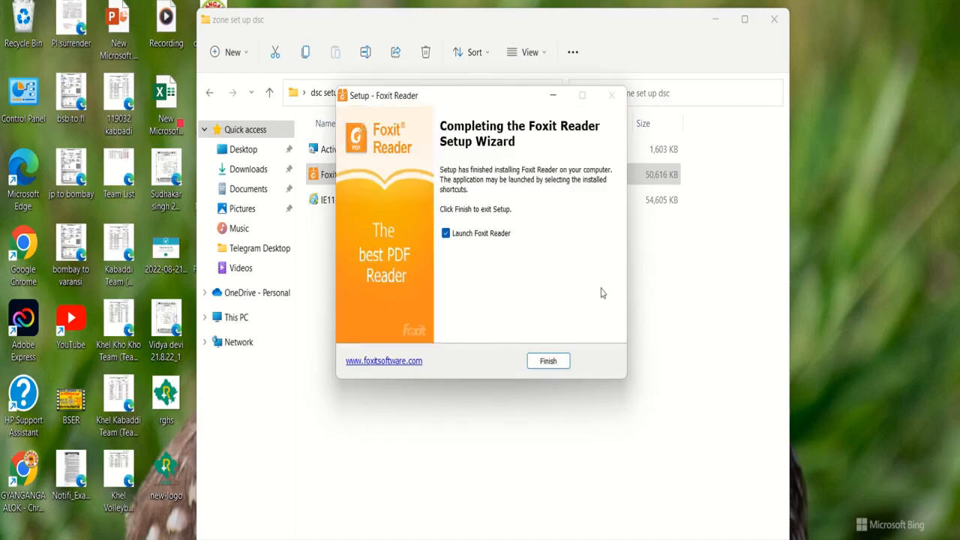
Finish the Foxit setup without launching Foxit Reader, and close the folder window
{"action": "left_click", "coordinate": [445, 234]}
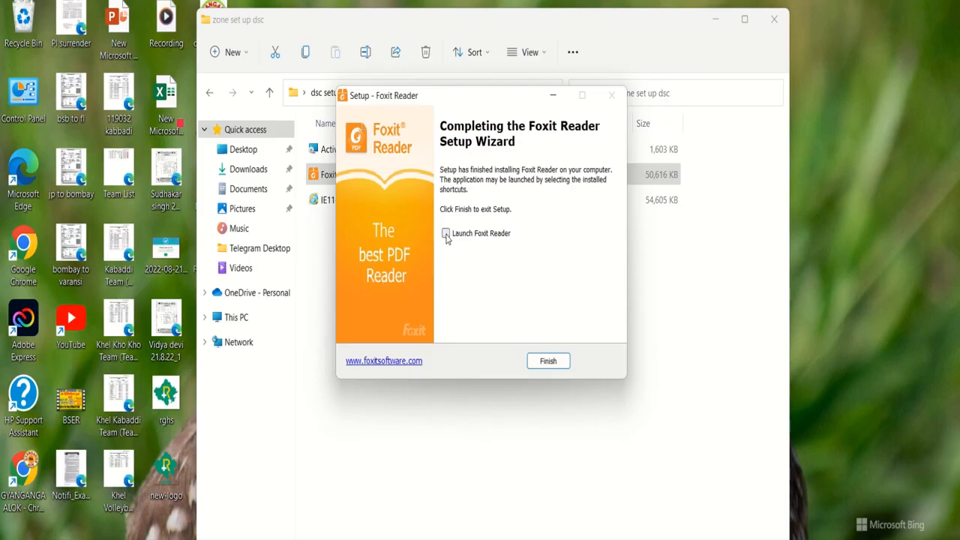
{"action": "left_click", "coordinate": [535, 368]}
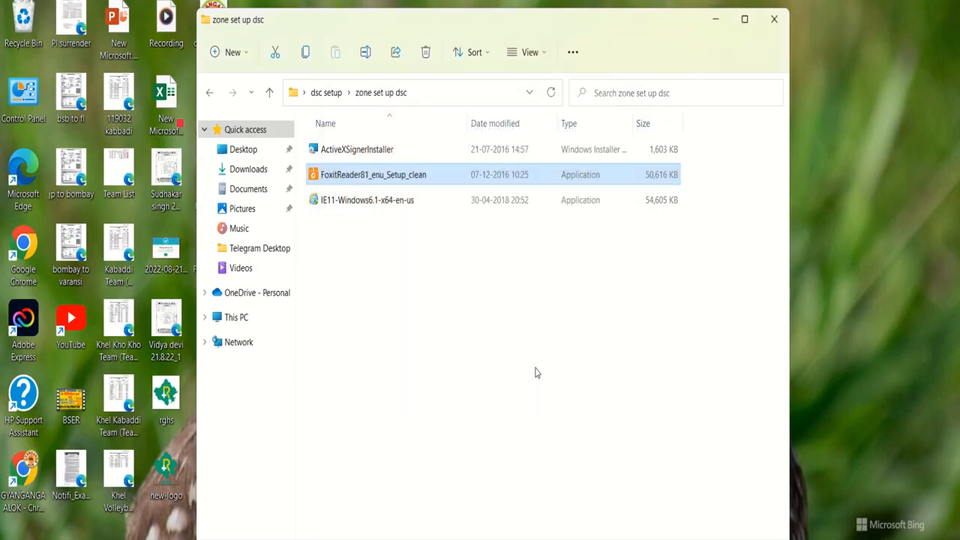
{"action": "left_click", "coordinate": [775, 20]}
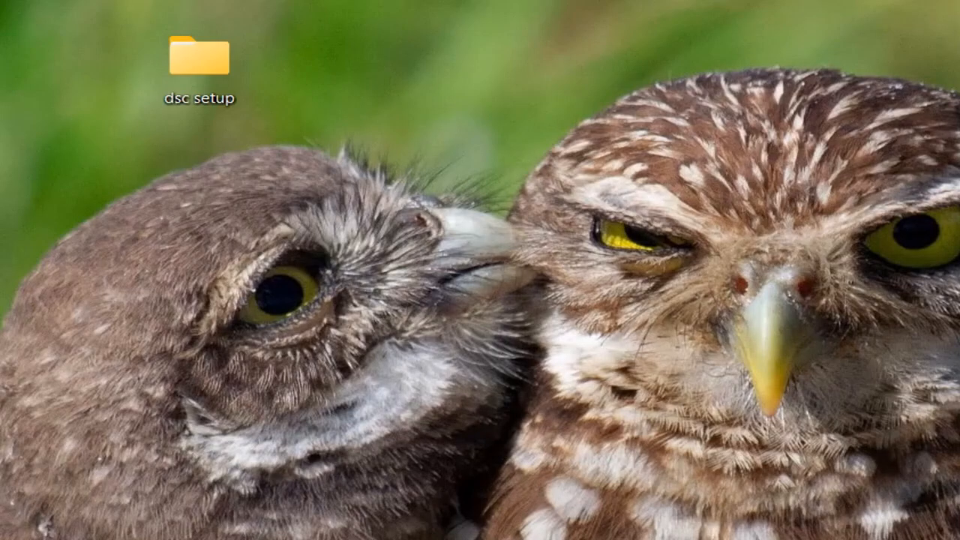
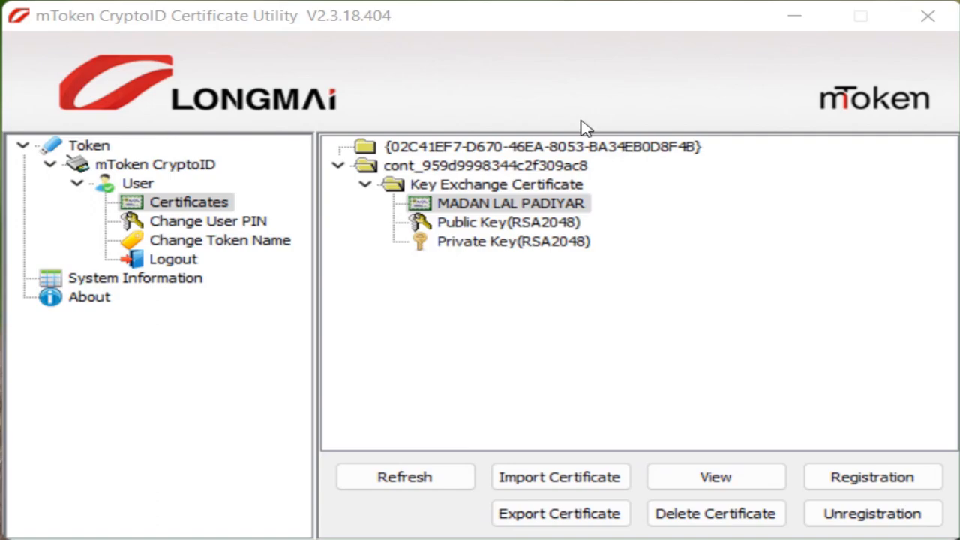
Select the token's key exchange certificate and start exporting it to a file
{"action": "left_click", "coordinate": [555, 475]}
{"action": "mouse_move", "coordinate": [483, 494]}
{"action": "left_mouse_down"}
{"action": "mouse_move", "coordinate": [510, 525]}
{"action": "mouse_move", "coordinate": [639, 533]}
{"action": "left_mouse_up"}
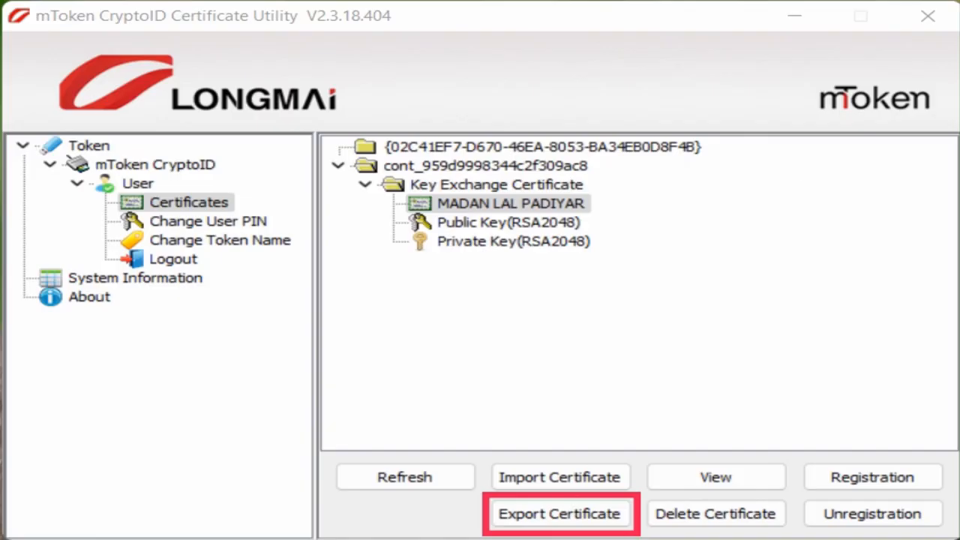
{"action": "key", "text": "Escape"}
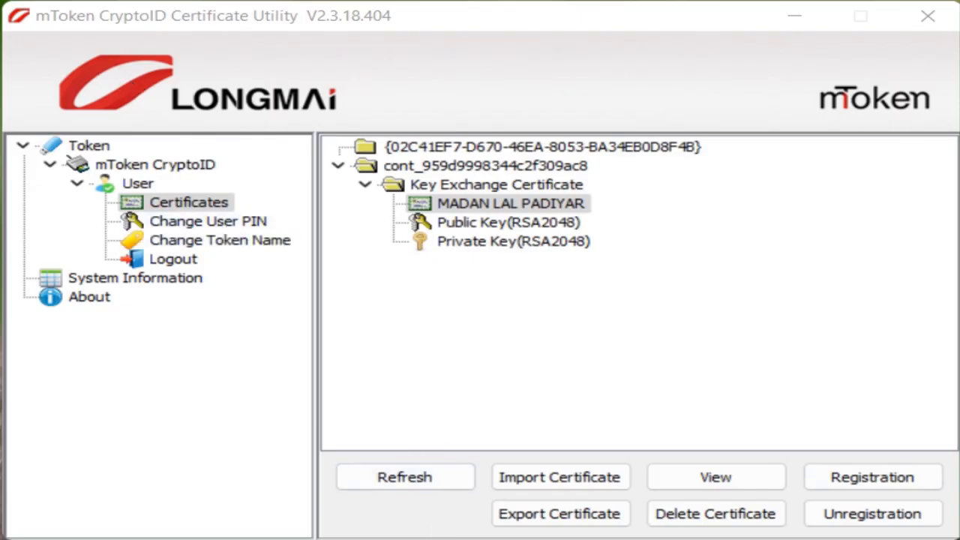
{"action": "left_click", "coordinate": [564, 517]}
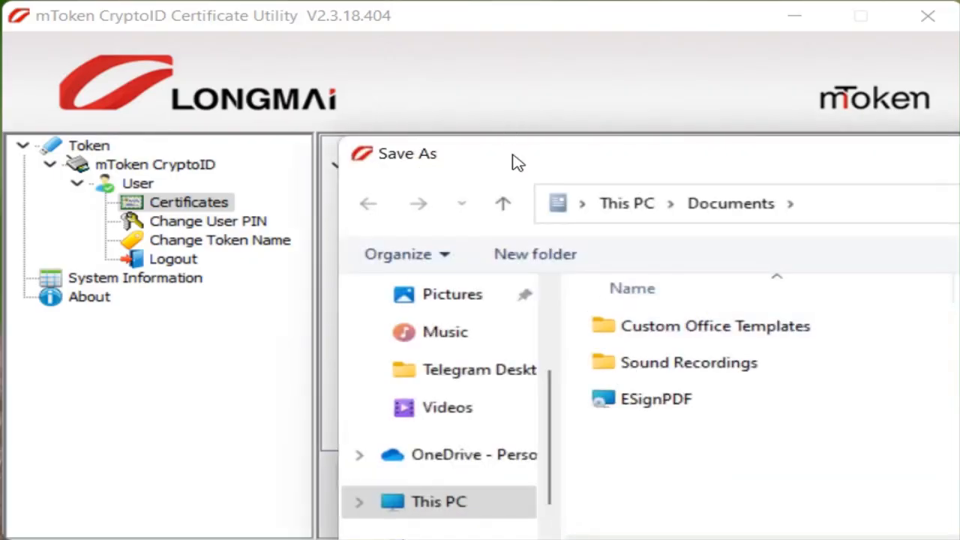
Save the certificate as 'certificate' in Desktop > dsc setup and confirm the success message
{"action": "left_click_drag", "start_coordinate": [517, 160], "coordinate": [180, 47]}
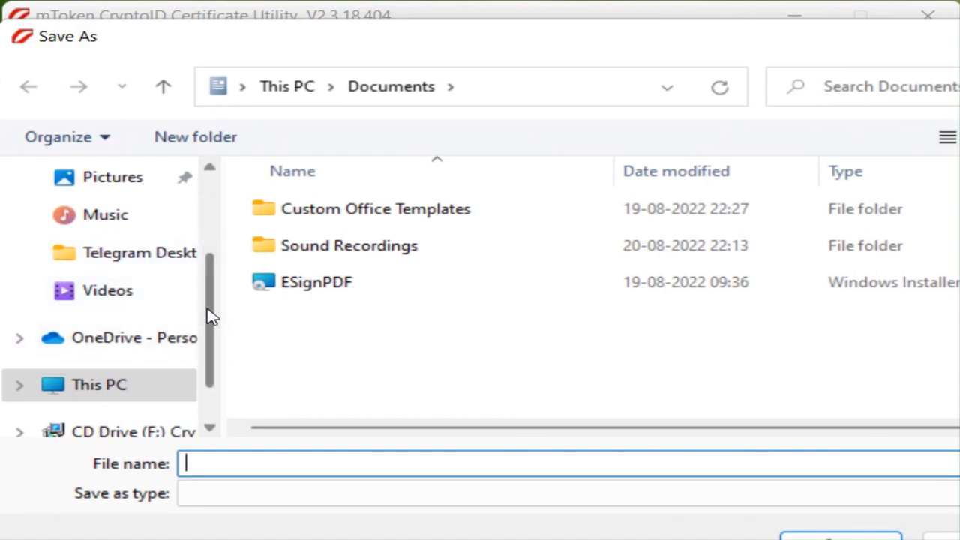
{"action": "left_click_drag", "start_coordinate": [212, 315], "coordinate": [212, 221]}
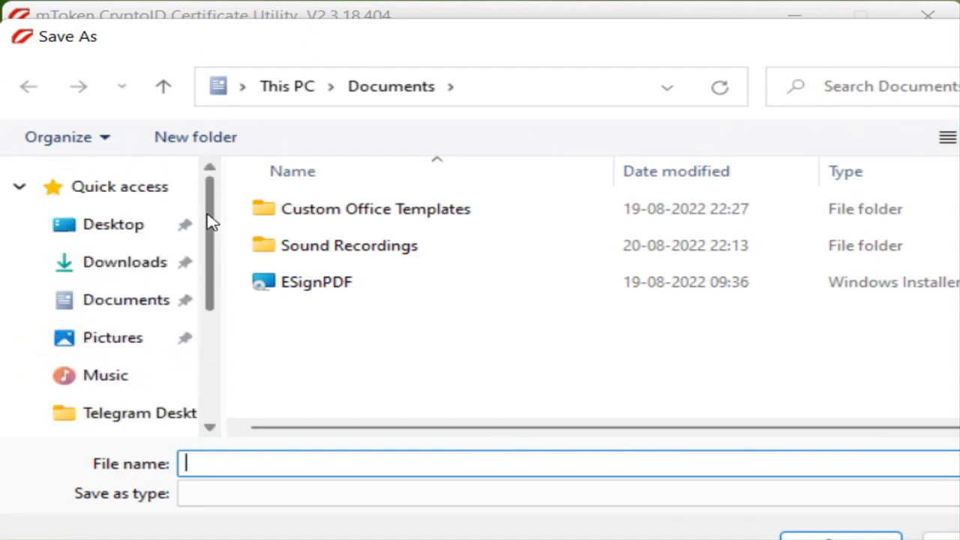
{"action": "left_click", "coordinate": [125, 237]}
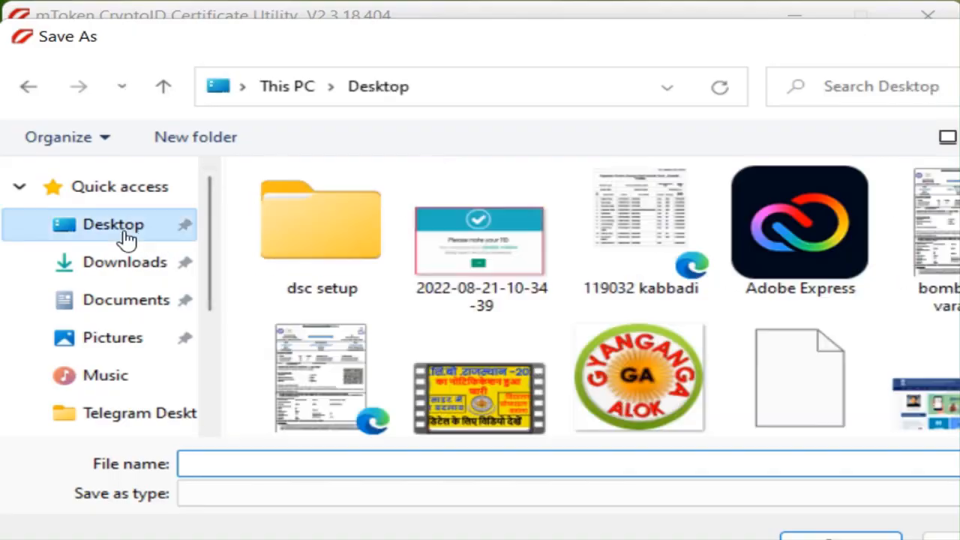
{"action": "left_click", "coordinate": [338, 249]}
{"action": "double_click", "coordinate": [335, 249]}
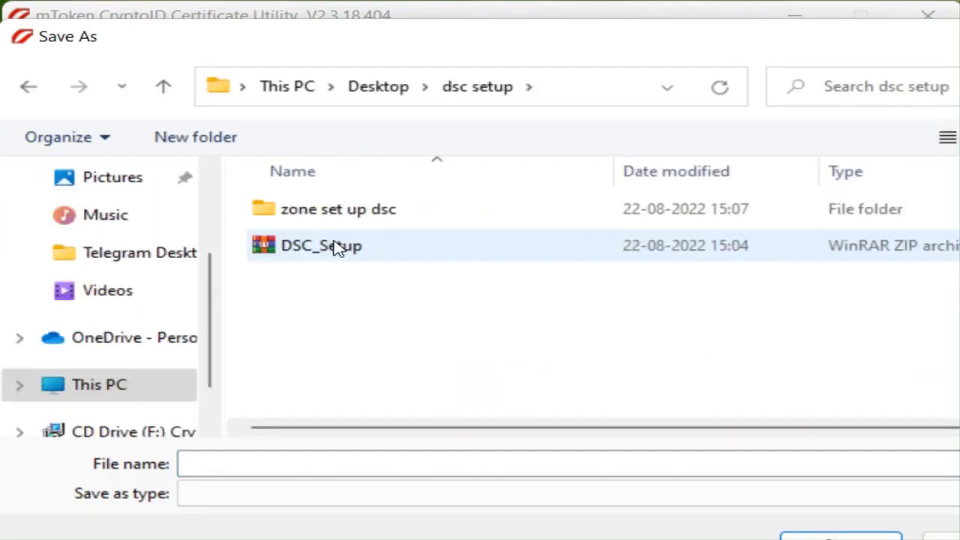
{"action": "left_click", "coordinate": [275, 466]}
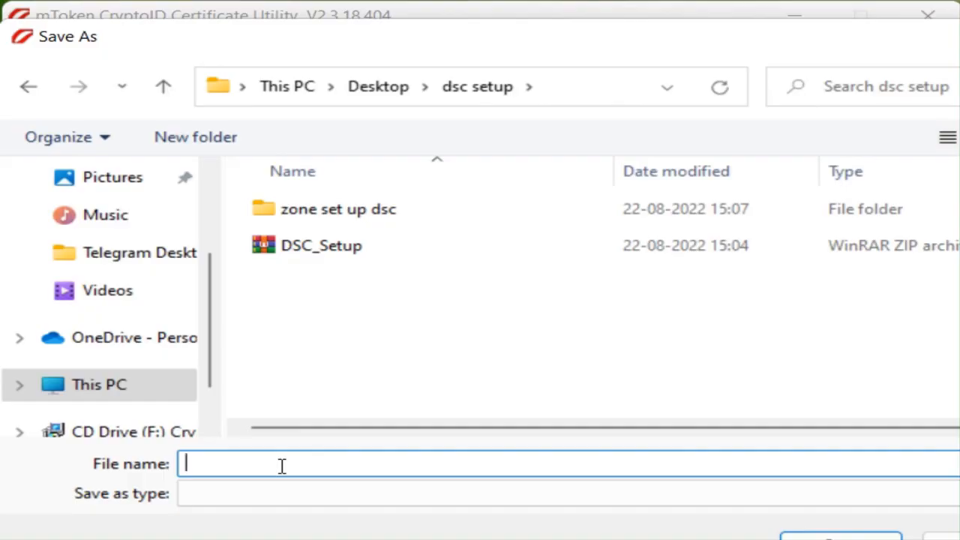
{"action": "type", "text": "certifica"}
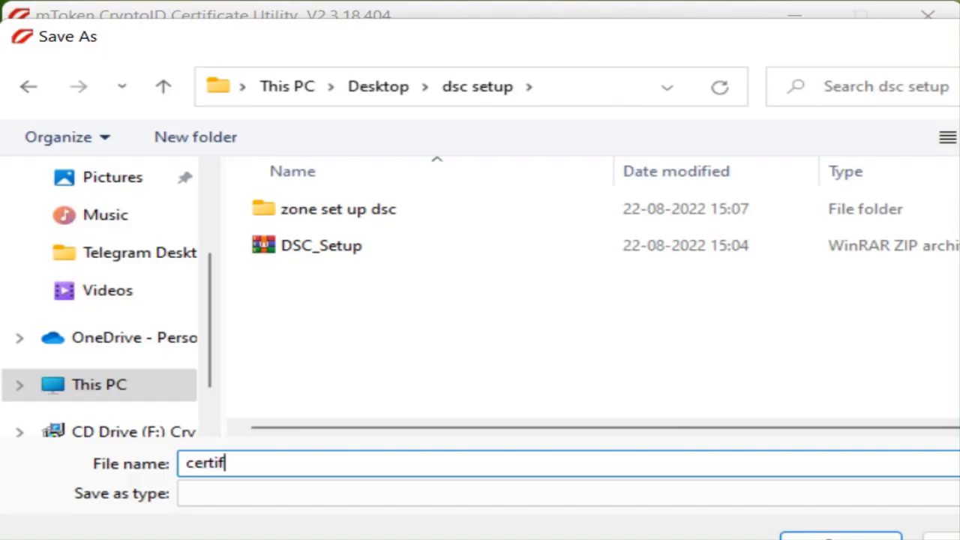
{"action": "type", "text": "te"}
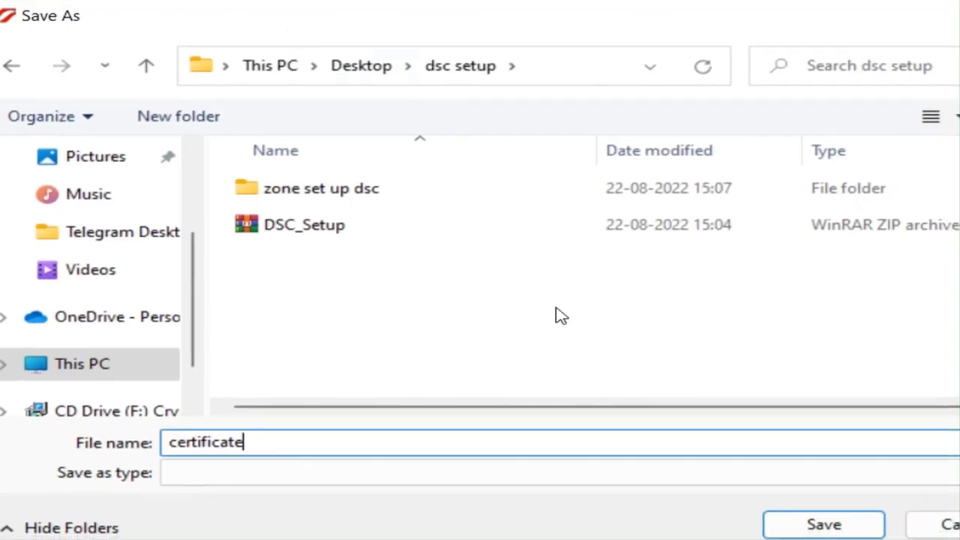
{"action": "left_click", "coordinate": [799, 528]}
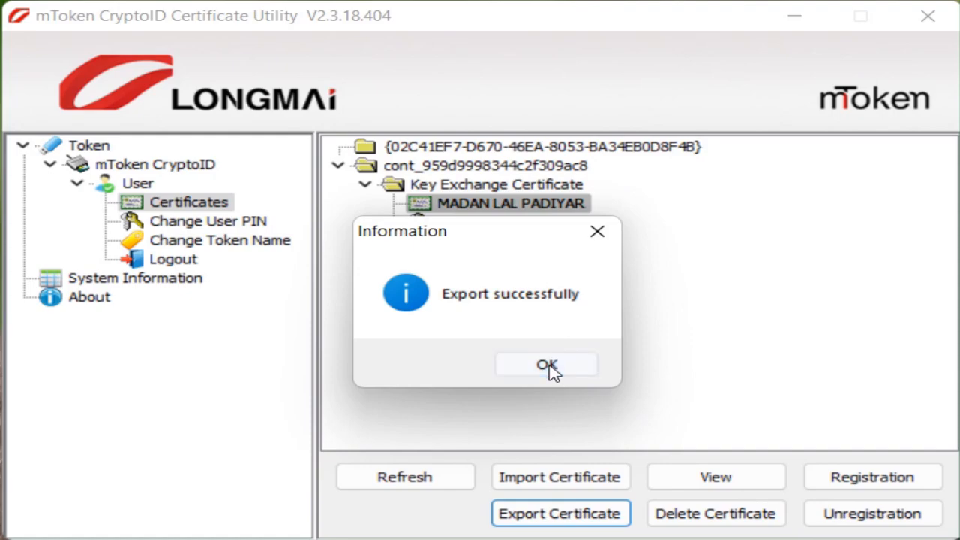
{"action": "left_click", "coordinate": [551, 369]}
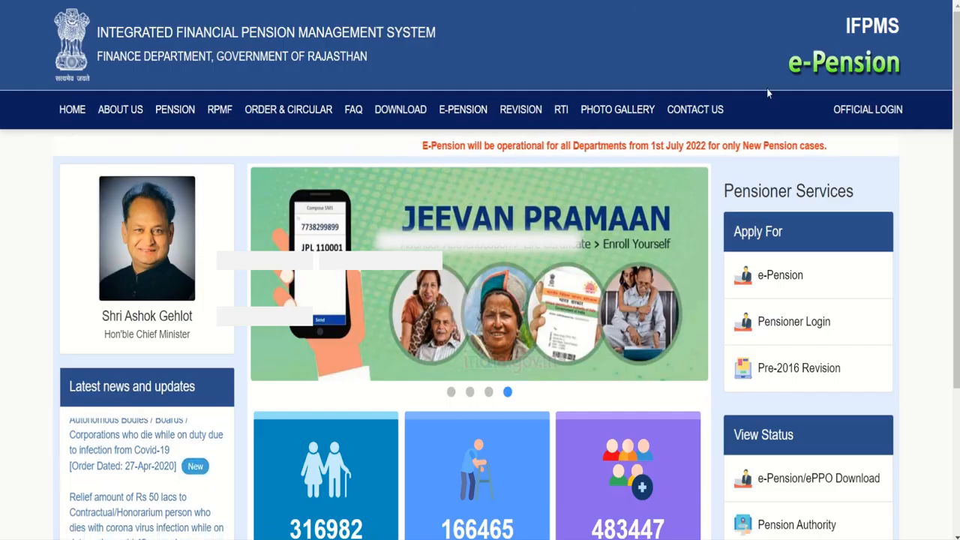
Open the official login form and choose Head of Office/Dept. as the login type
{"action": "mouse_move", "coordinate": [666, 106]}
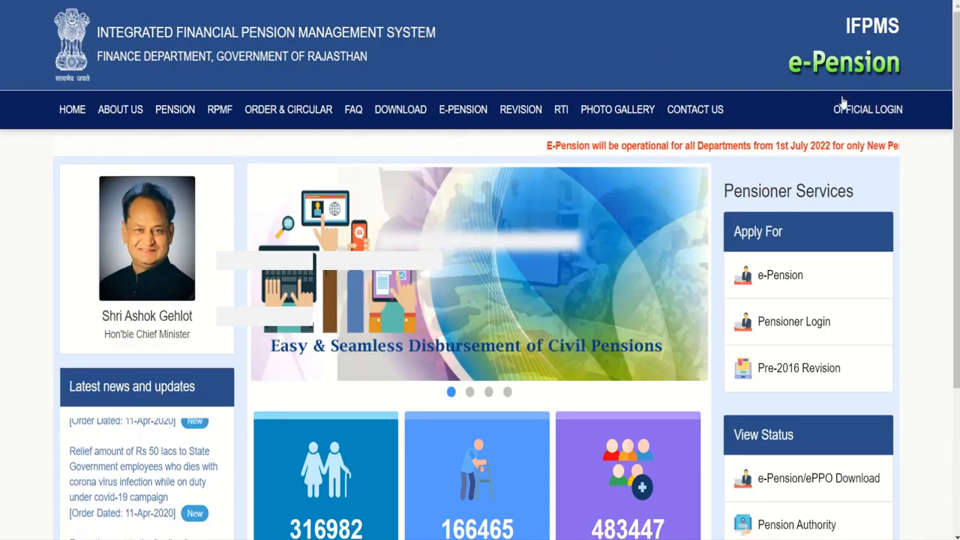
{"action": "left_click", "coordinate": [854, 111]}
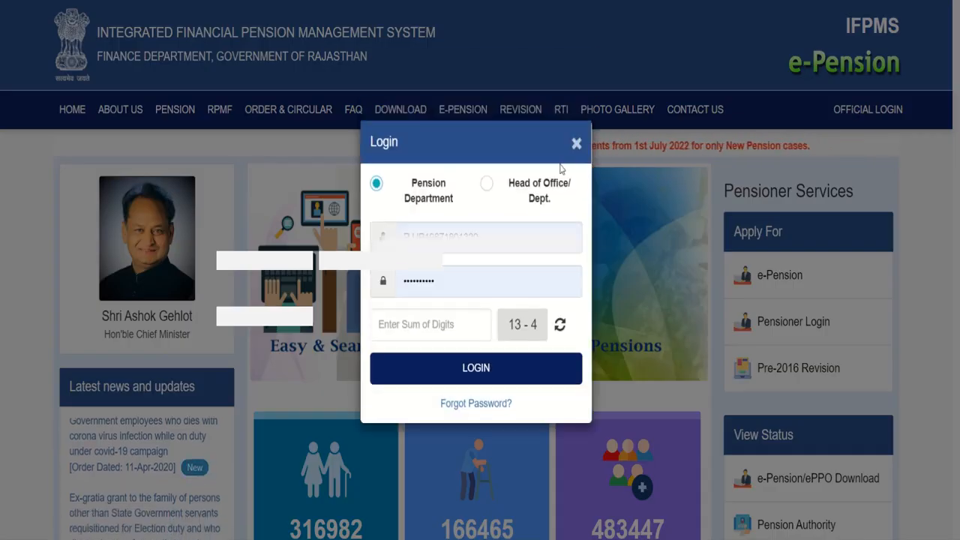
{"action": "left_click", "coordinate": [489, 186]}
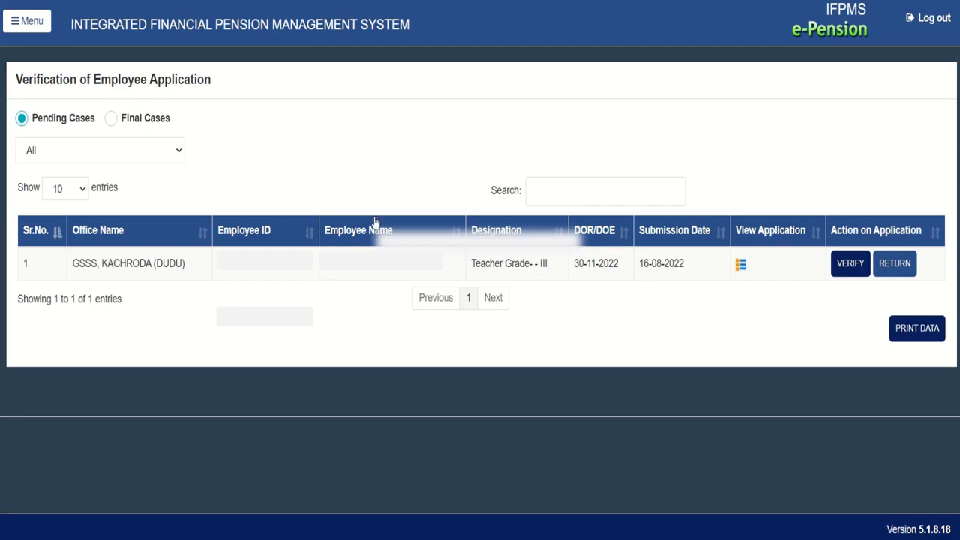
Review the pending GSSS, KACHRODA (DUDU) case details and open the site's navigation menu
{"action": "left_click_drag", "start_coordinate": [65, 270], "coordinate": [736, 271]}
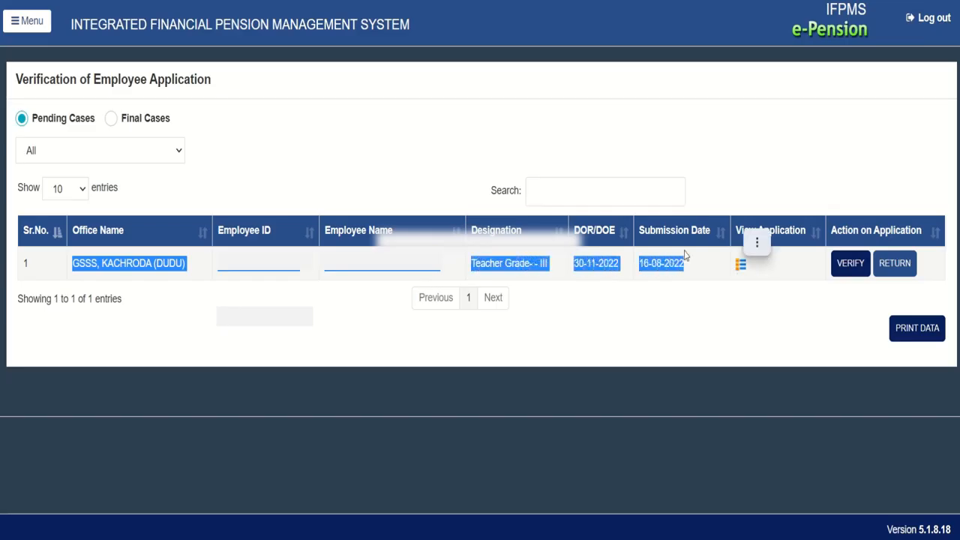
{"action": "left_click", "coordinate": [325, 124]}
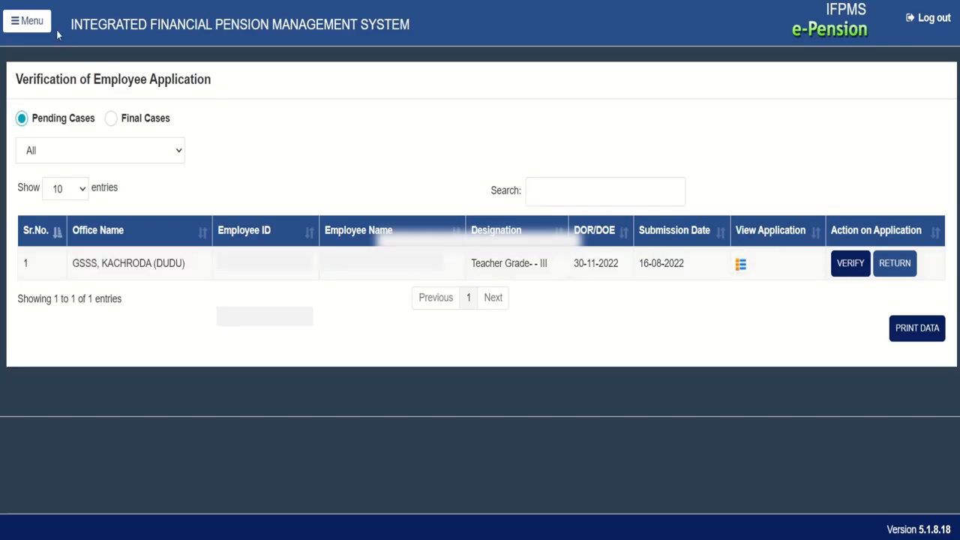
{"action": "left_click", "coordinate": [32, 23]}
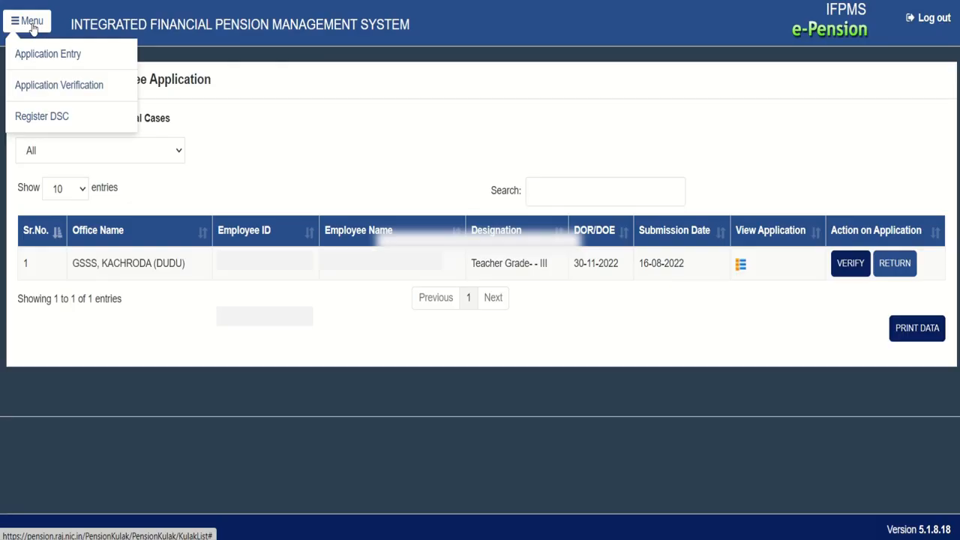
Register the DSC by uploading and submitting the 'certificate' file from Desktop > dsc setup
{"action": "left_click", "coordinate": [37, 118]}
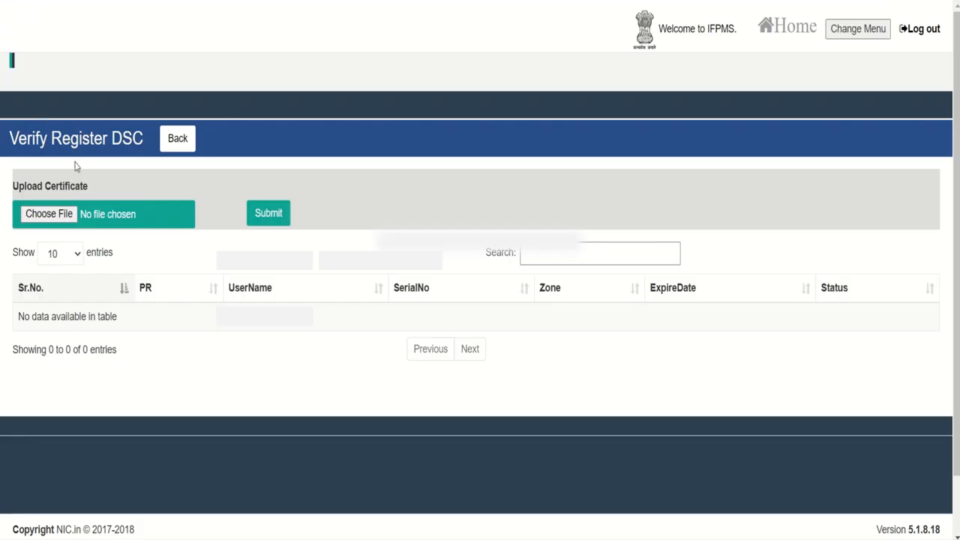
{"action": "left_click", "coordinate": [47, 218]}
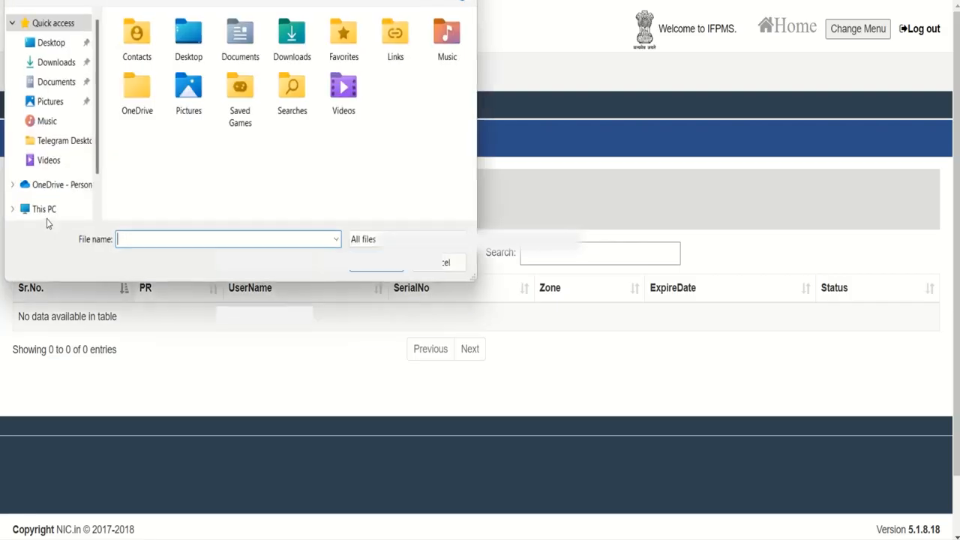
{"action": "left_click", "coordinate": [52, 47]}
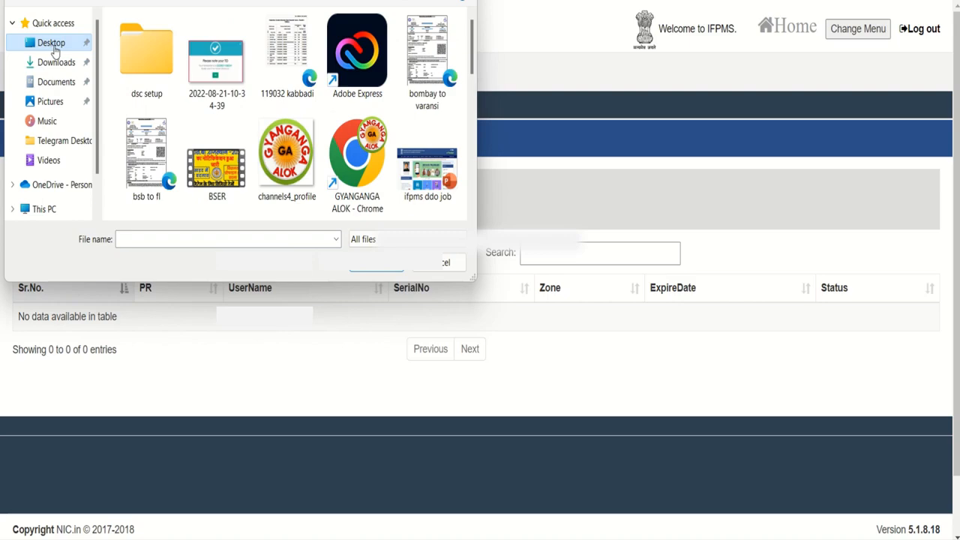
{"action": "double_click", "coordinate": [148, 55]}
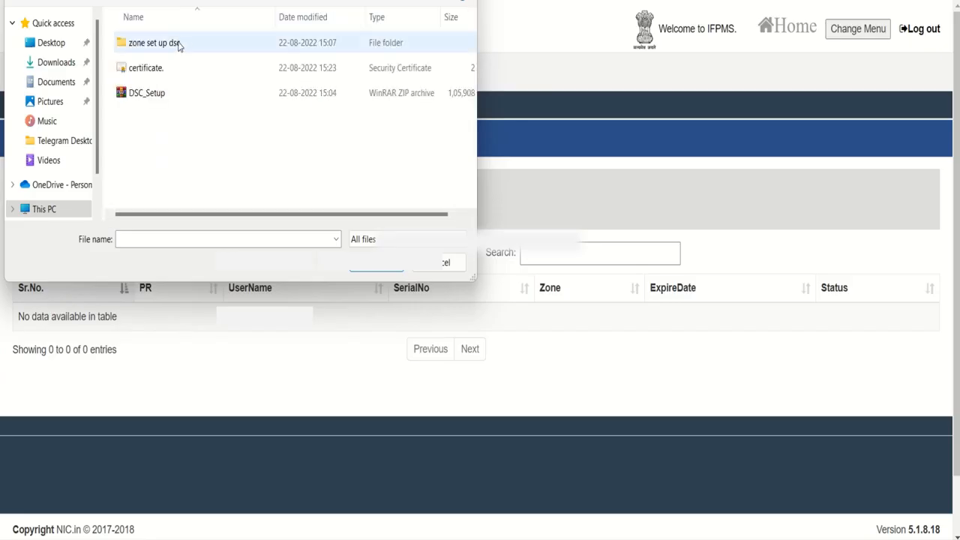
{"action": "left_click", "coordinate": [150, 70]}
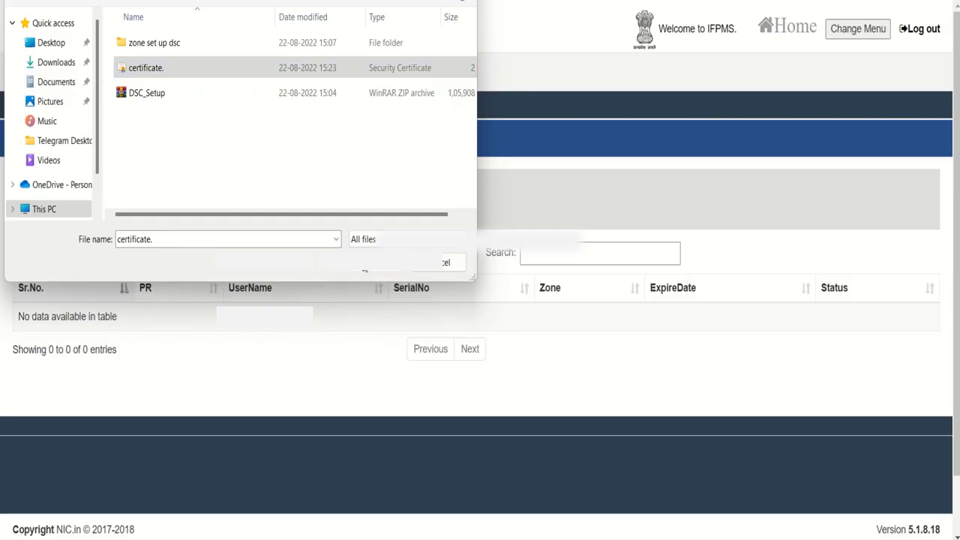
{"action": "left_click", "coordinate": [364, 267]}
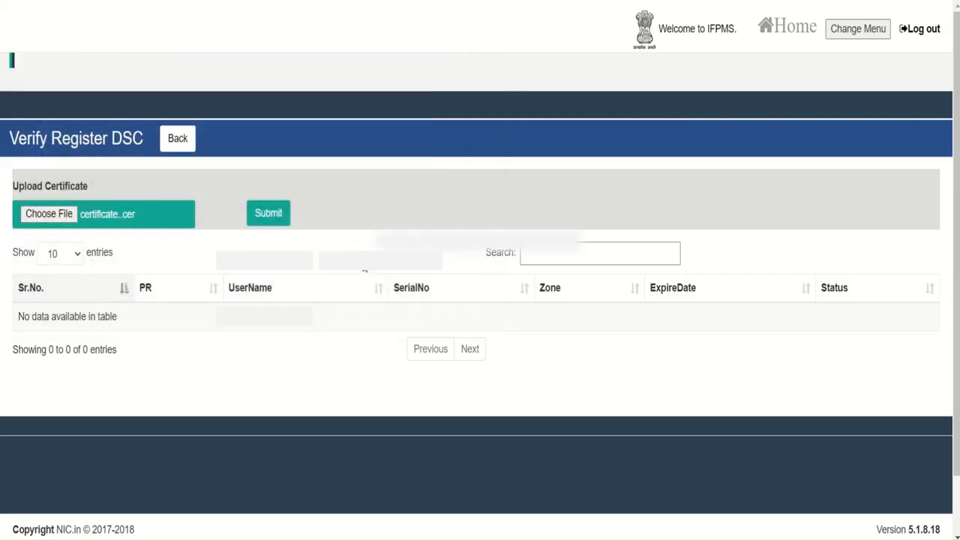
{"action": "left_click", "coordinate": [261, 215]}
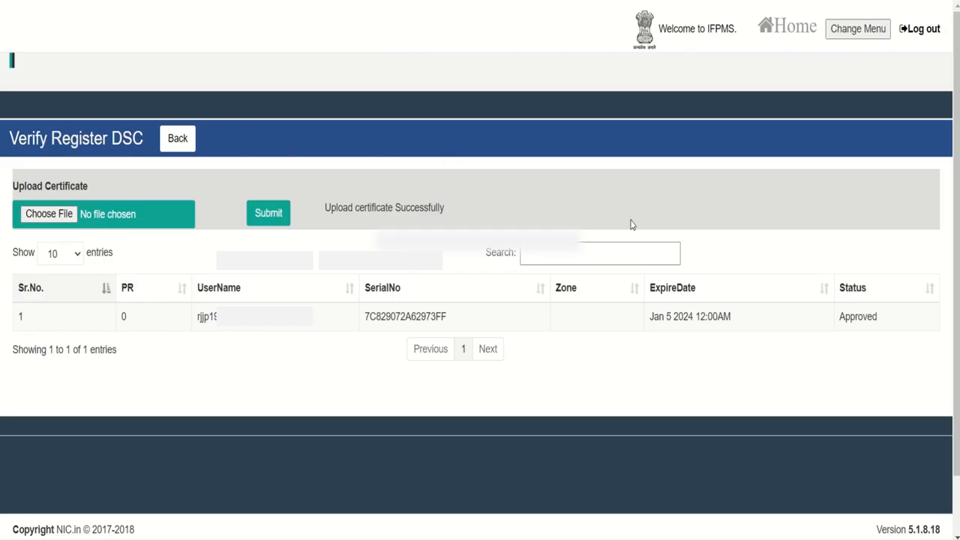
Check the registered DSC's username, serial number, Jan 5 2024 expiry and Approved status
{"action": "double_click", "coordinate": [198, 317]}
{"action": "left_click_drag", "start_coordinate": [363, 325], "coordinate": [463, 324]}
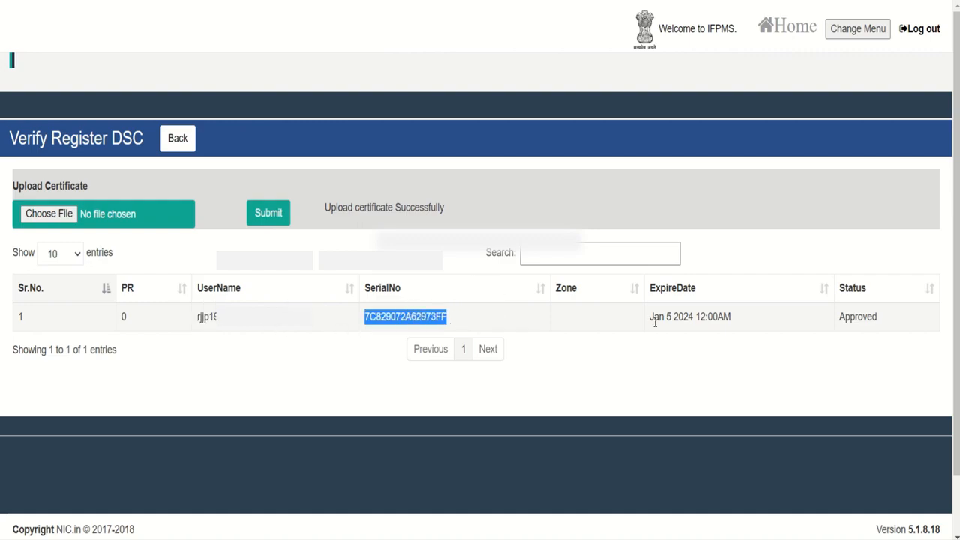
{"action": "left_click_drag", "start_coordinate": [650, 323], "coordinate": [733, 322]}
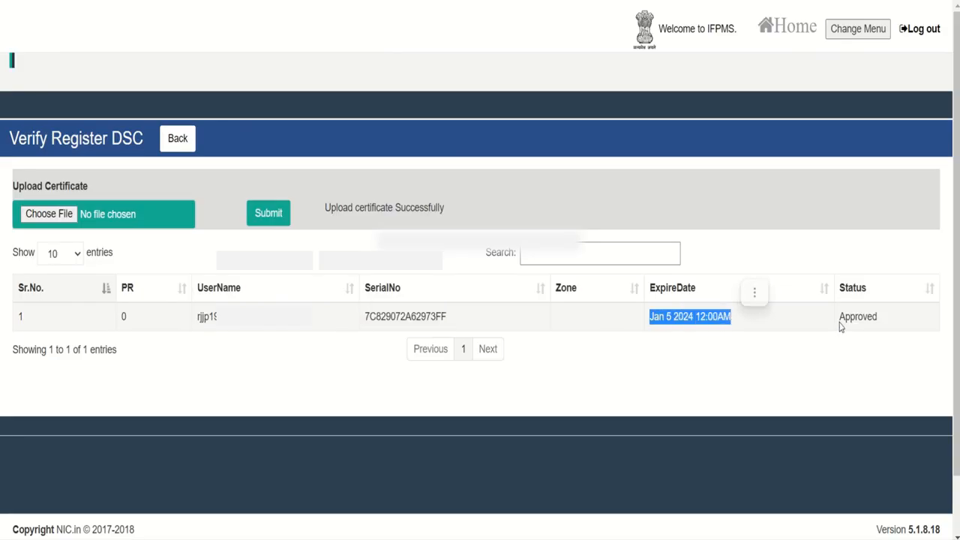
{"action": "left_click_drag", "start_coordinate": [841, 325], "coordinate": [881, 328]}
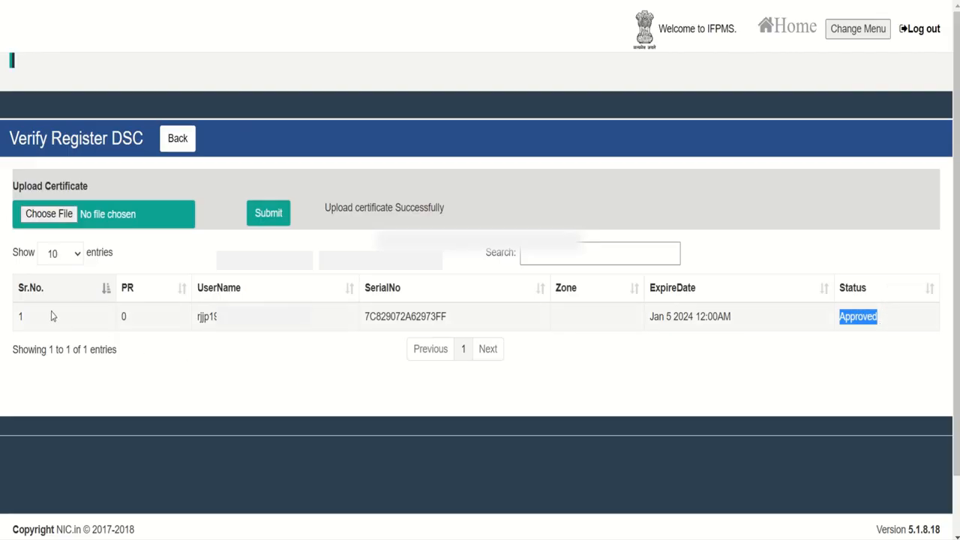
{"action": "double_click", "coordinate": [198, 318]}
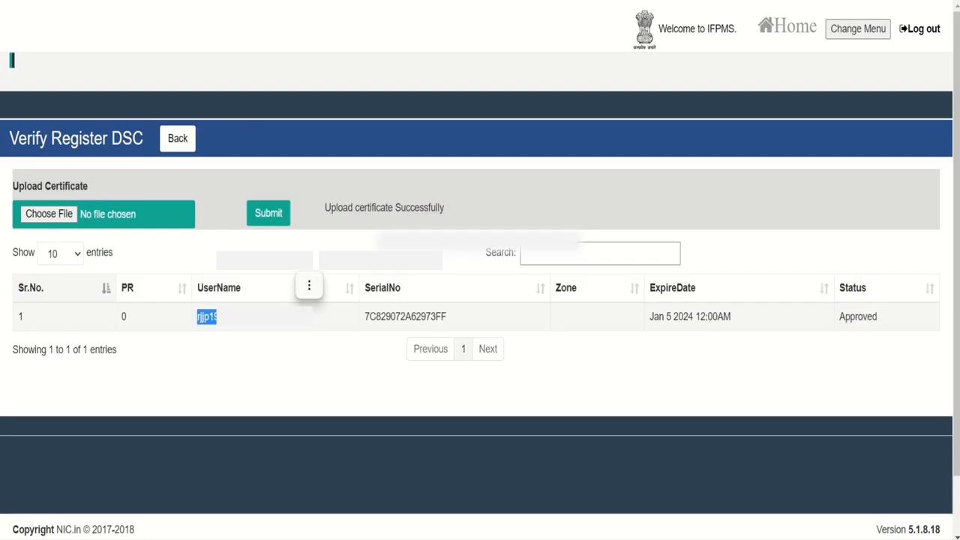
{"action": "left_click_drag", "start_coordinate": [366, 321], "coordinate": [469, 321]}
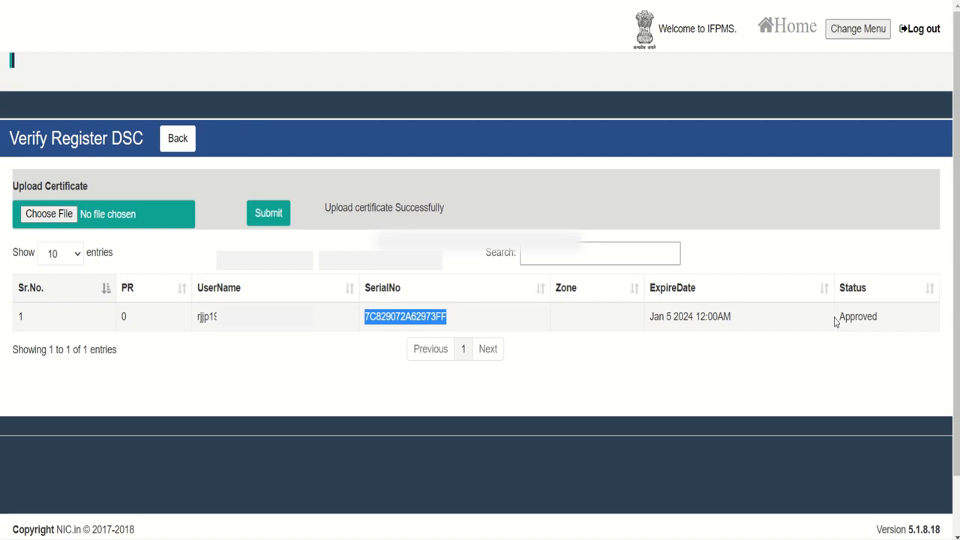
{"action": "left_click_drag", "start_coordinate": [840, 322], "coordinate": [891, 326]}
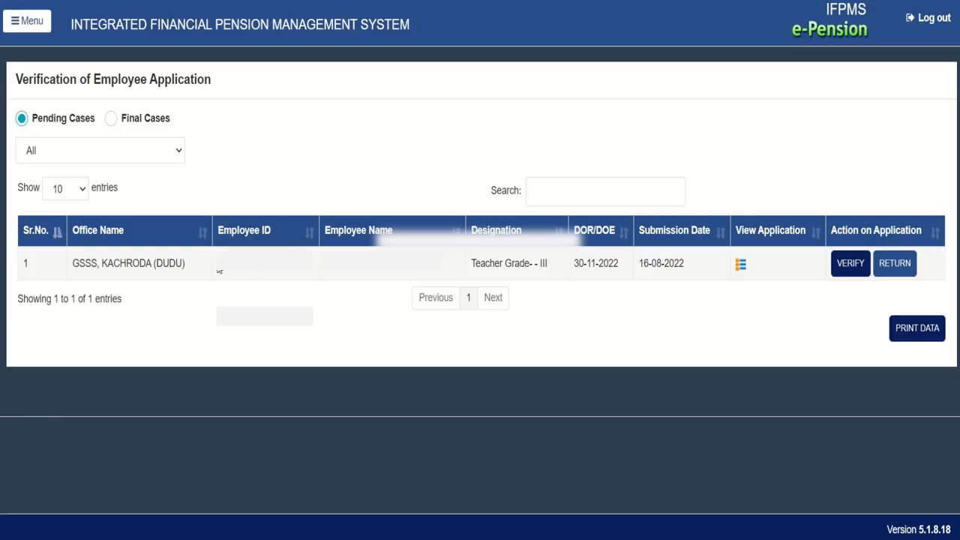
Review the pending case's employee ID, office GSSS, KACHRODA (DUDU), name and Teacher Grade-III designation
{"action": "left_click_drag", "start_coordinate": [220, 271], "coordinate": [297, 271]}
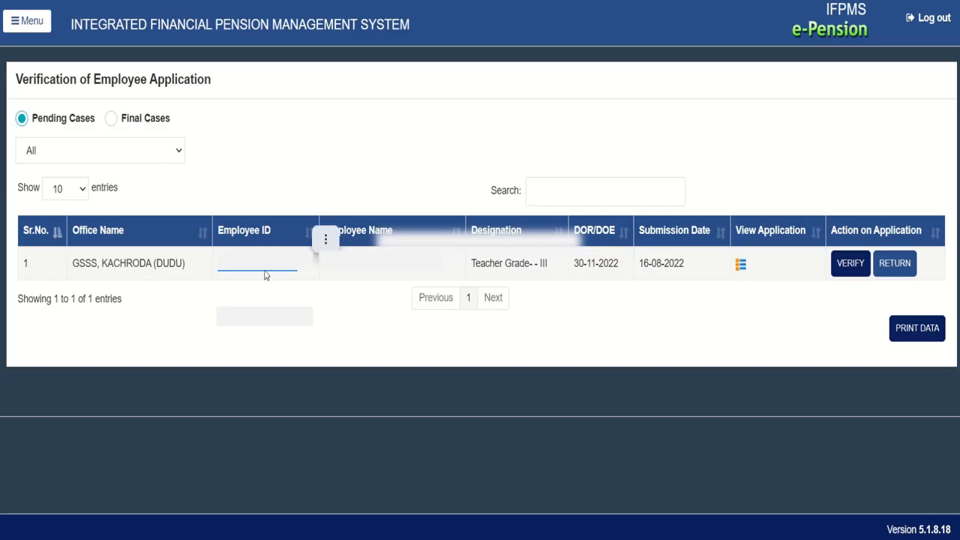
{"action": "left_click_drag", "start_coordinate": [74, 263], "coordinate": [187, 270]}
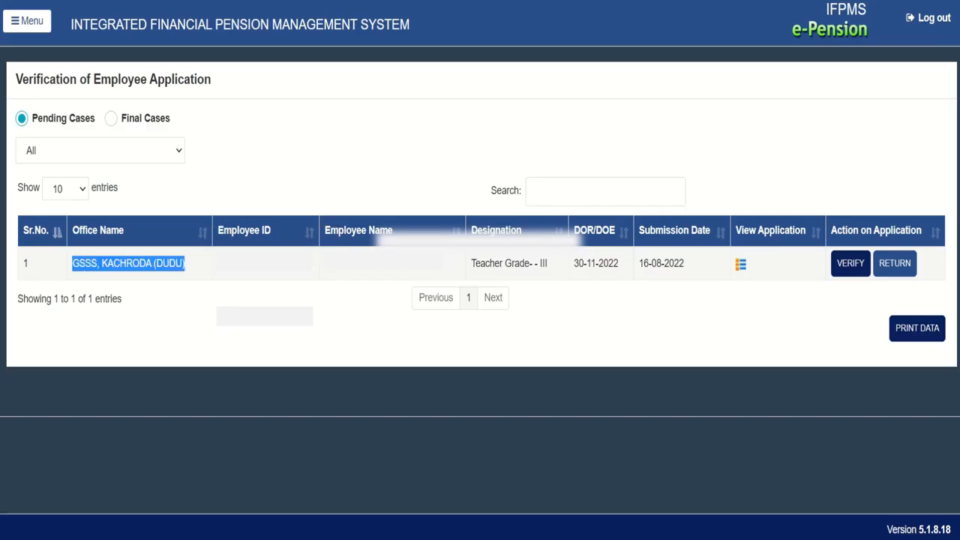
{"action": "left_click_drag", "start_coordinate": [326, 269], "coordinate": [423, 267]}
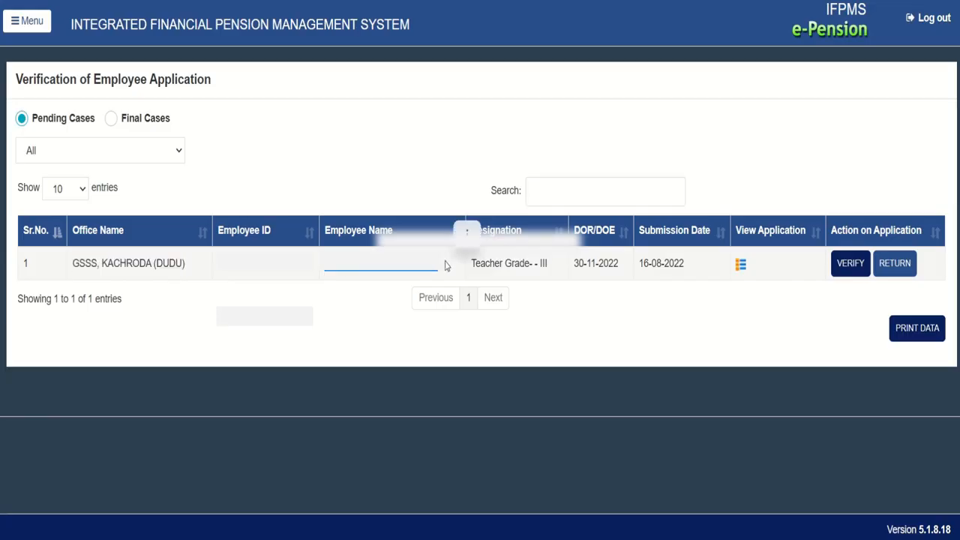
{"action": "left_click", "coordinate": [473, 262]}
{"action": "left_click_drag", "start_coordinate": [473, 262], "coordinate": [604, 264]}
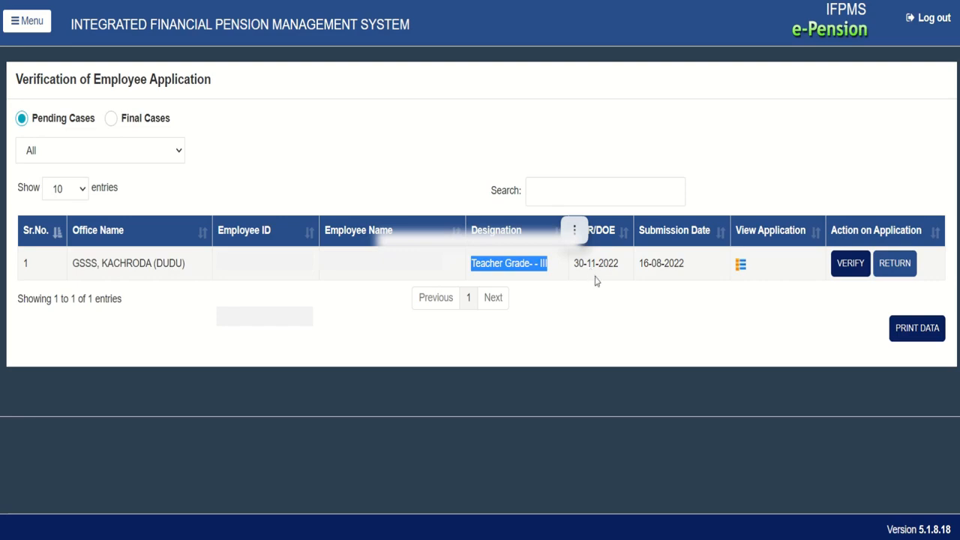
{"action": "left_click", "coordinate": [602, 292]}
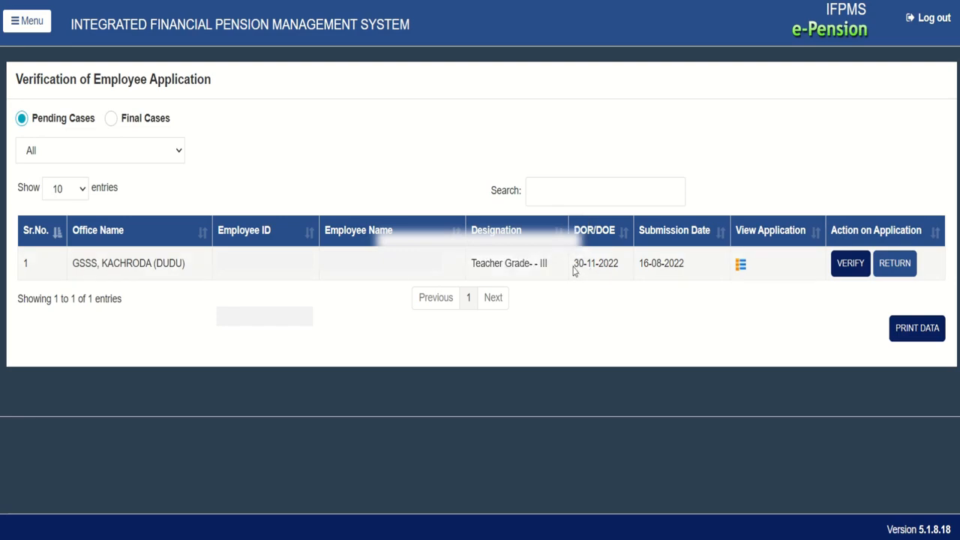
Check the 30-11-2022 retirement and submission dates, then download the case's application report PDF
{"action": "double_click", "coordinate": [578, 265]}
{"action": "left_click_drag", "start_coordinate": [600, 270], "coordinate": [627, 274]}
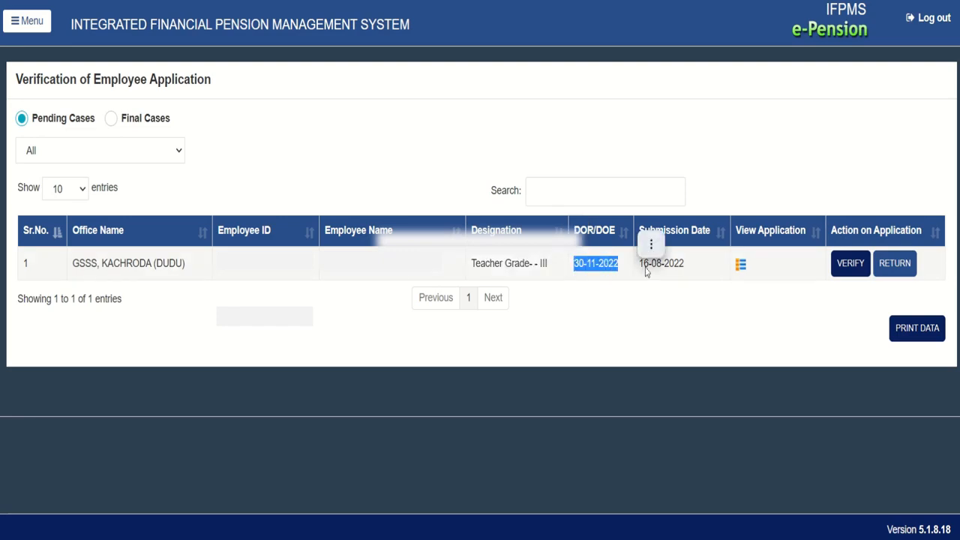
{"action": "left_click", "coordinate": [654, 273]}
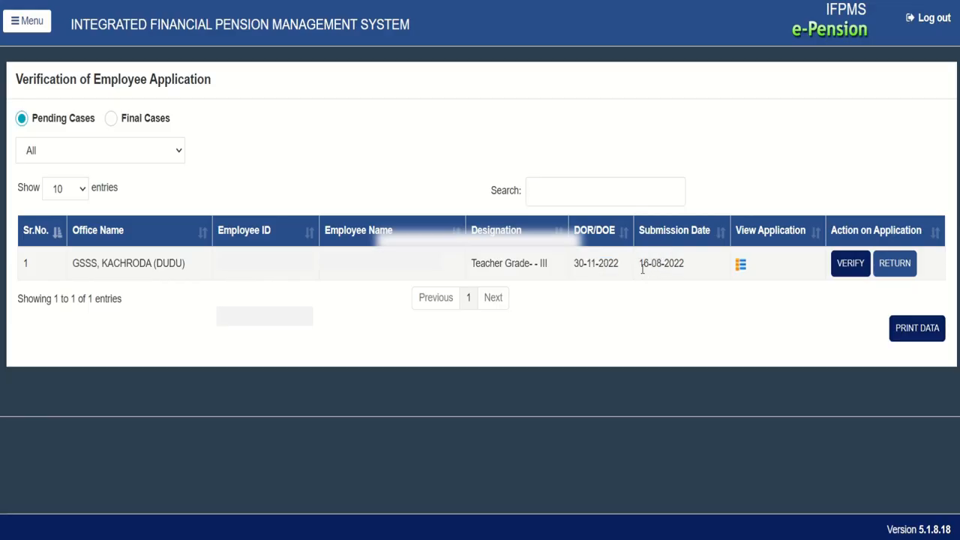
{"action": "left_click_drag", "start_coordinate": [642, 270], "coordinate": [690, 272]}
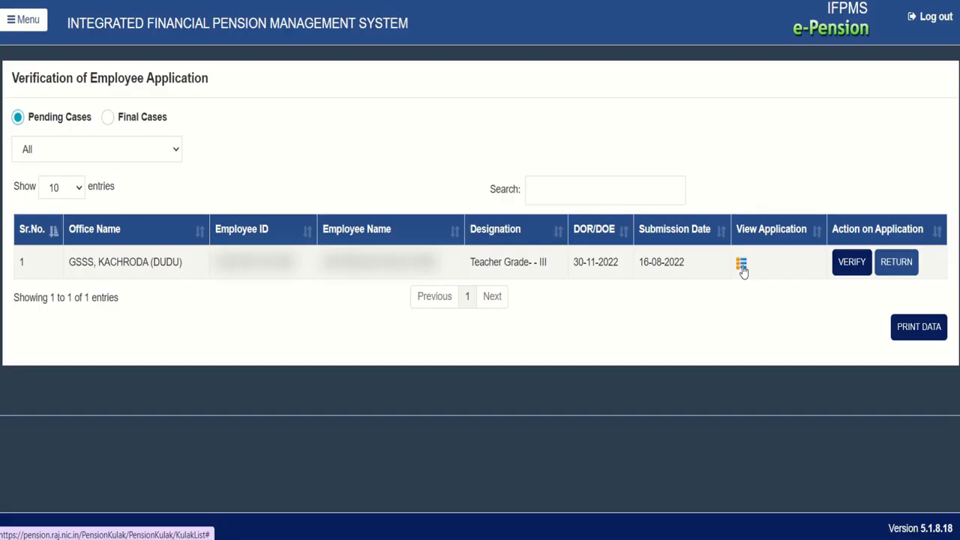
{"action": "left_click", "coordinate": [742, 265]}
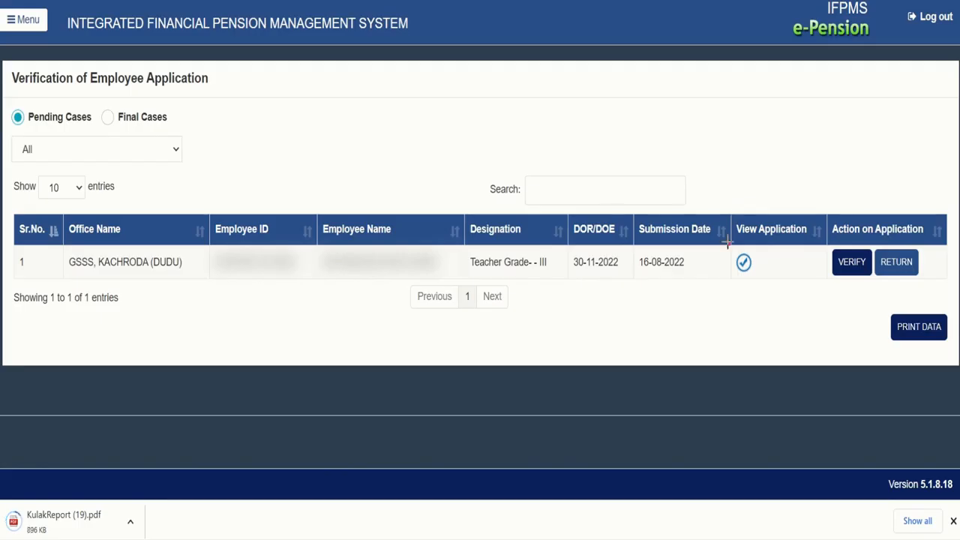
{"action": "left_click_drag", "start_coordinate": [725, 241], "coordinate": [759, 281]}
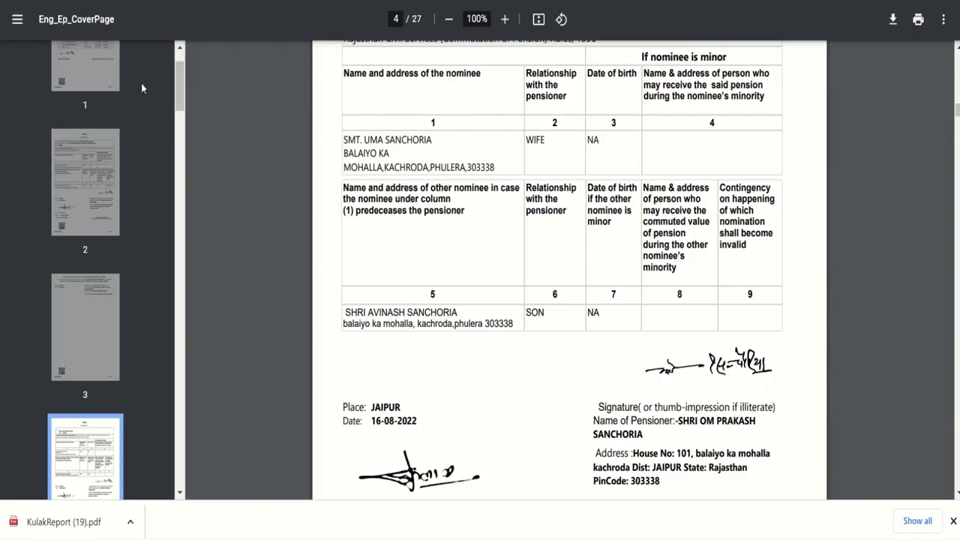
{"action": "key", "text": "ctrl+shift+Tab"}
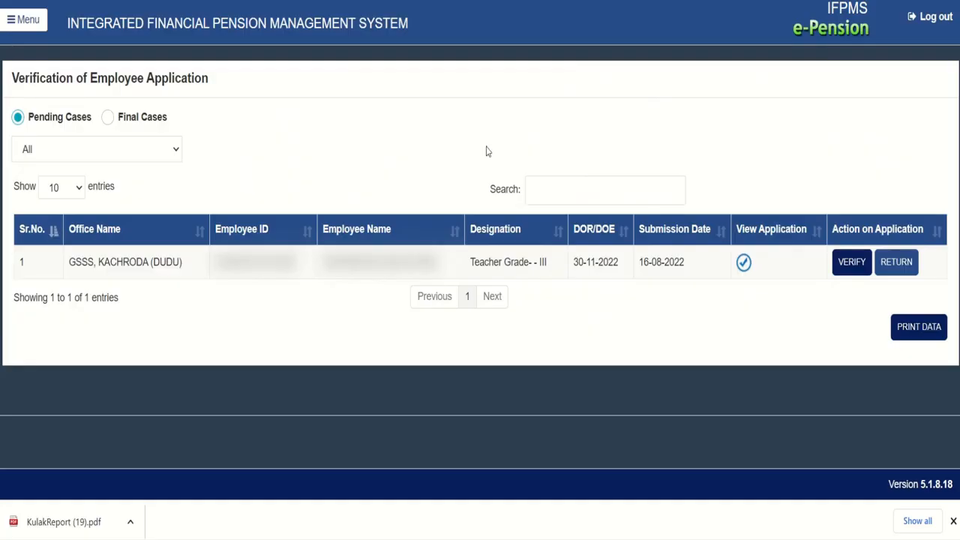
Open the pending employee's application for verification with VERIFY
{"action": "left_click", "coordinate": [852, 267]}
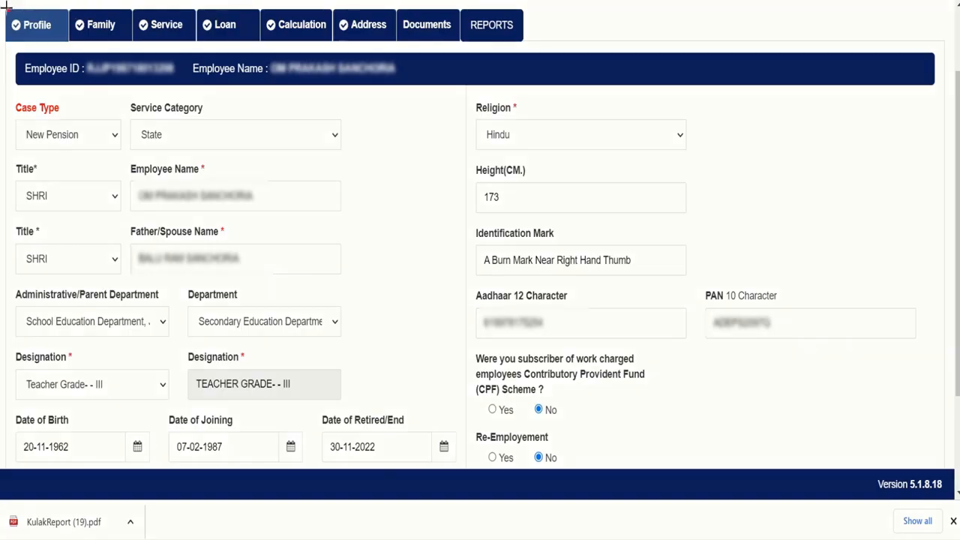
{"action": "left_click_drag", "start_coordinate": [6, 8], "coordinate": [521, 47]}
{"action": "left_click", "coordinate": [166, 143]}
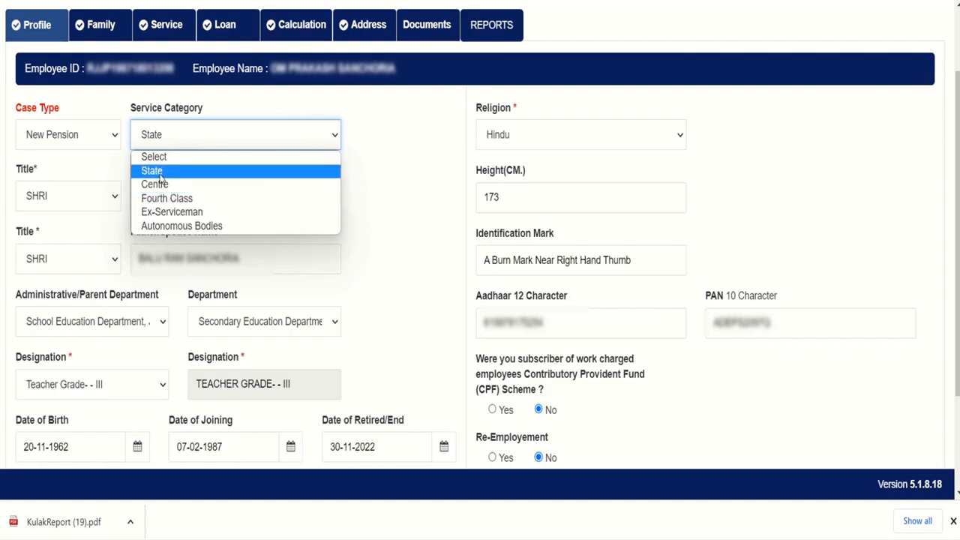
{"action": "left_click", "coordinate": [160, 177]}
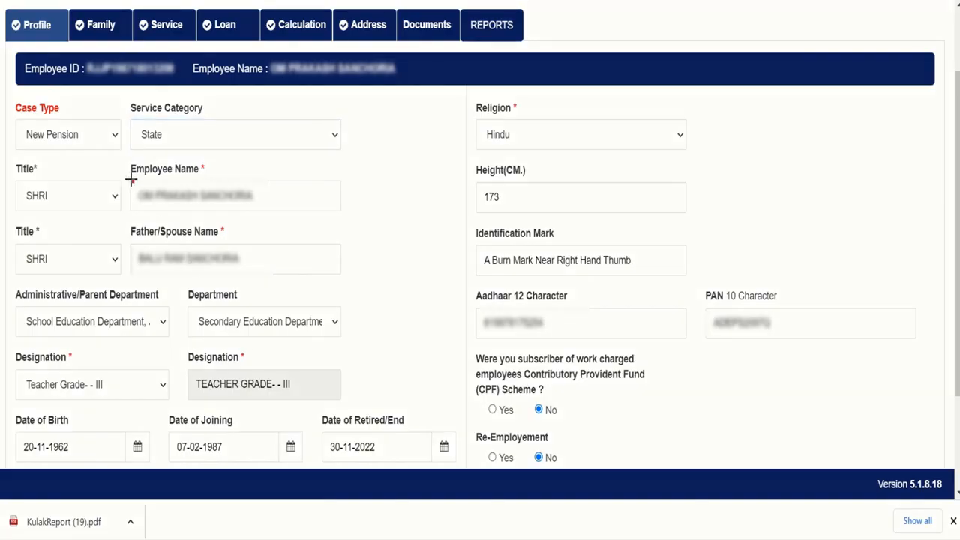
{"action": "mouse_move", "coordinate": [133, 180]}
{"action": "left_mouse_down"}
{"action": "mouse_move", "coordinate": [183, 222]}
{"action": "mouse_move", "coordinate": [276, 210]}
{"action": "left_mouse_up"}
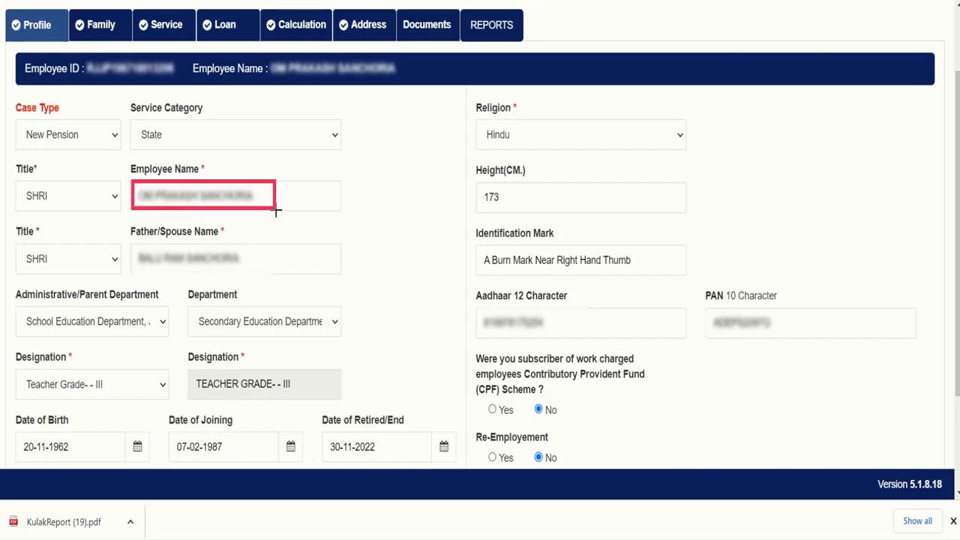
{"action": "mouse_move", "coordinate": [132, 244]}
{"action": "left_mouse_down"}
{"action": "mouse_move", "coordinate": [137, 260]}
{"action": "mouse_move", "coordinate": [262, 273]}
{"action": "left_mouse_up"}
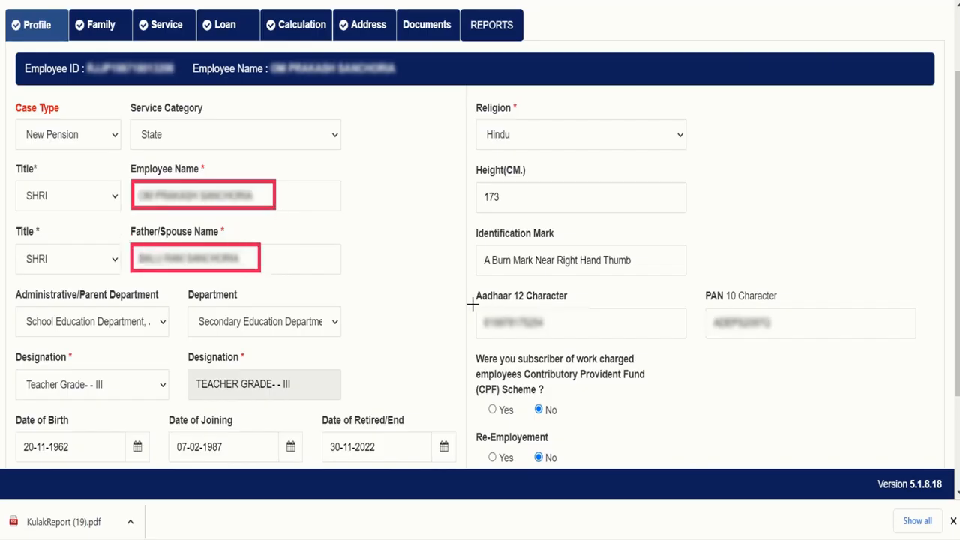
{"action": "mouse_move", "coordinate": [472, 303]}
{"action": "left_mouse_down"}
{"action": "mouse_move", "coordinate": [503, 336]}
{"action": "mouse_move", "coordinate": [600, 340]}
{"action": "left_mouse_up"}
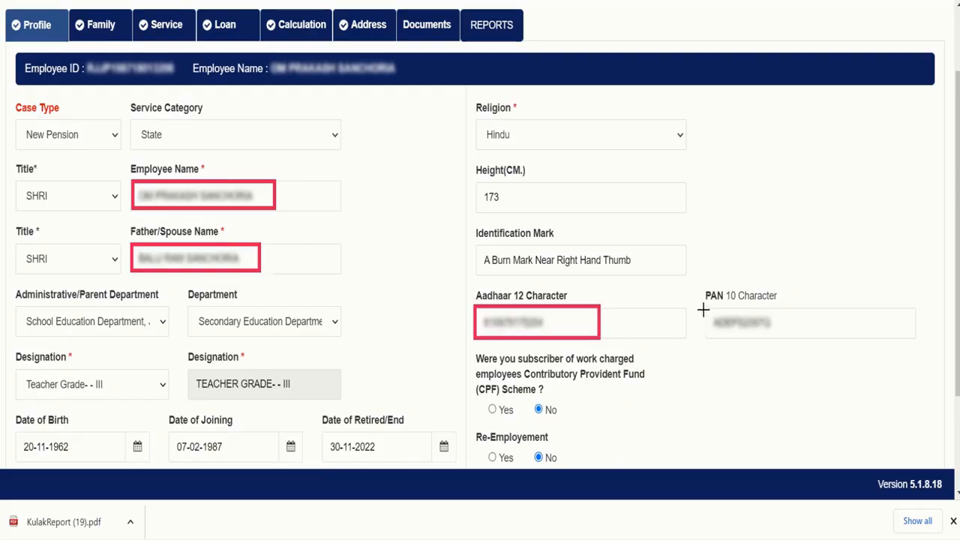
{"action": "mouse_move", "coordinate": [704, 312]}
{"action": "left_mouse_down"}
{"action": "mouse_move", "coordinate": [705, 320]}
{"action": "mouse_move", "coordinate": [781, 337]}
{"action": "left_mouse_up"}
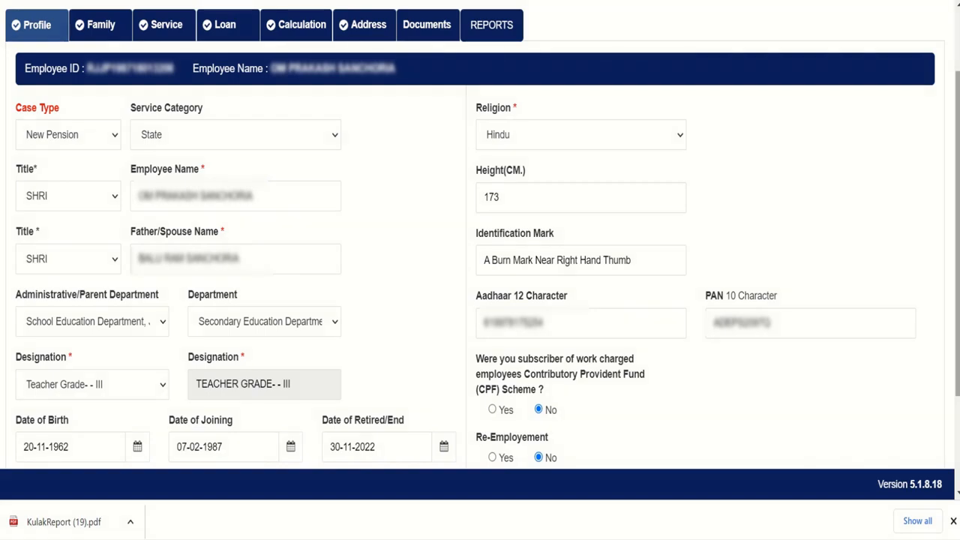
{"action": "scroll", "coordinate": [480, 270], "scroll_direction": "down", "scroll_amount": 2}
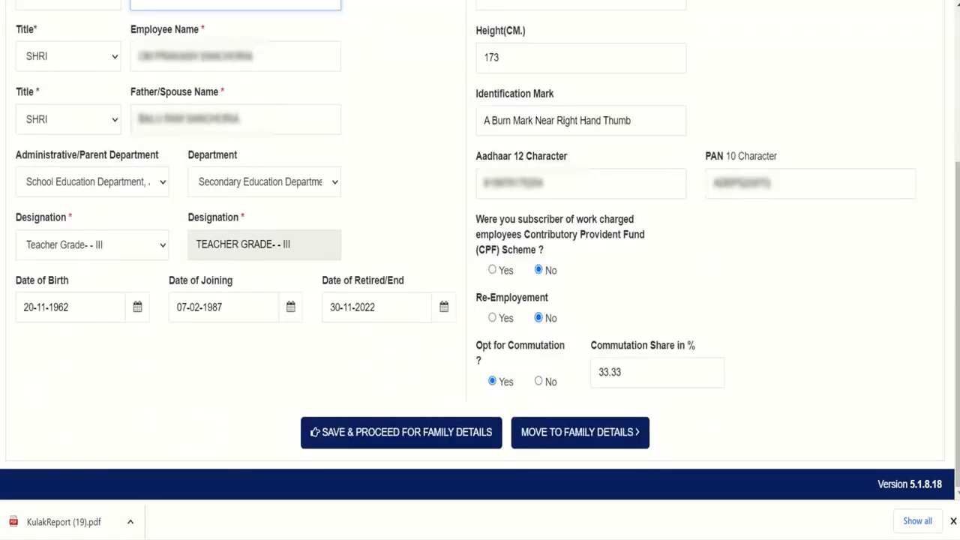
{"action": "key", "text": "ctrl+2"}
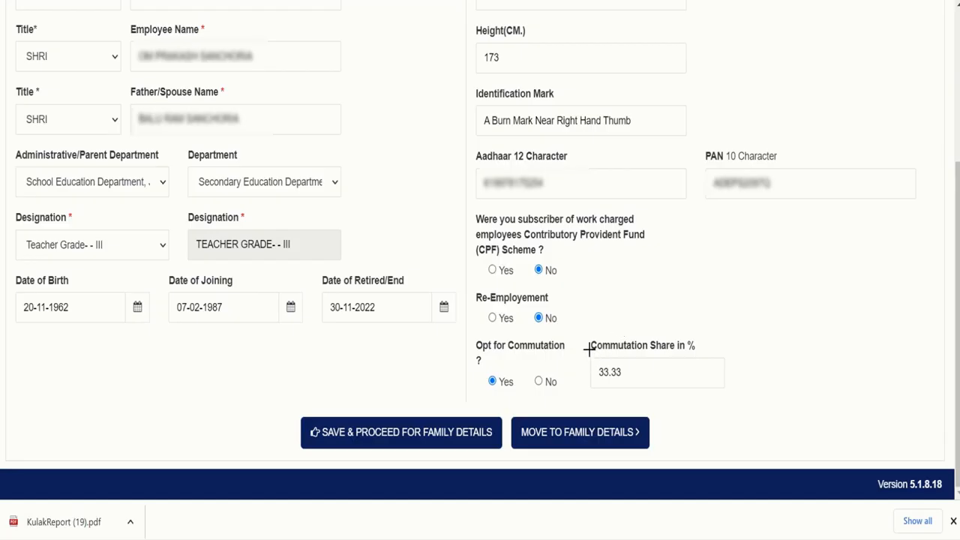
{"action": "mouse_move", "coordinate": [590, 351]}
{"action": "left_mouse_down"}
{"action": "mouse_move", "coordinate": [602, 385]}
{"action": "mouse_move", "coordinate": [713, 391]}
{"action": "left_mouse_up"}
{"action": "left_click_drag", "start_coordinate": [958, 222], "coordinate": [958, 185]}
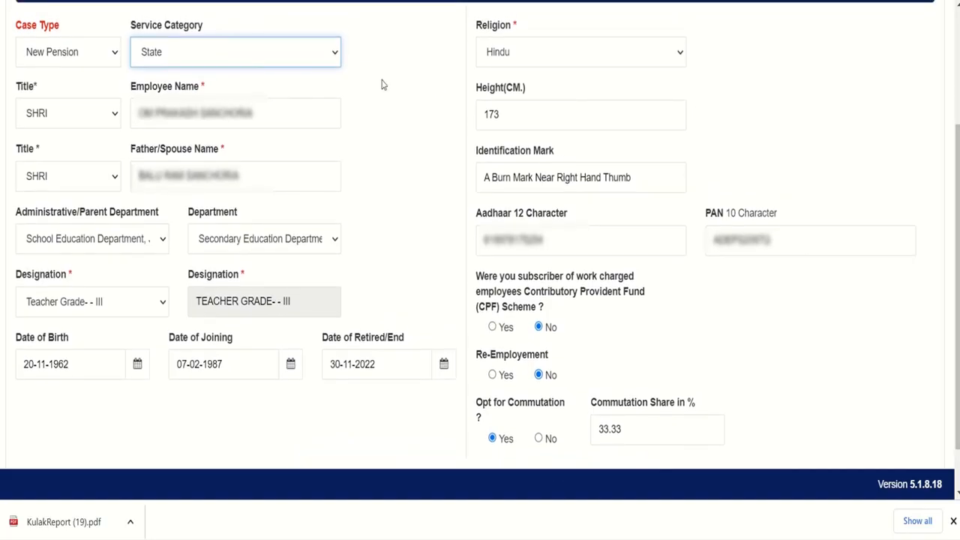
{"action": "left_click", "coordinate": [285, 63]}
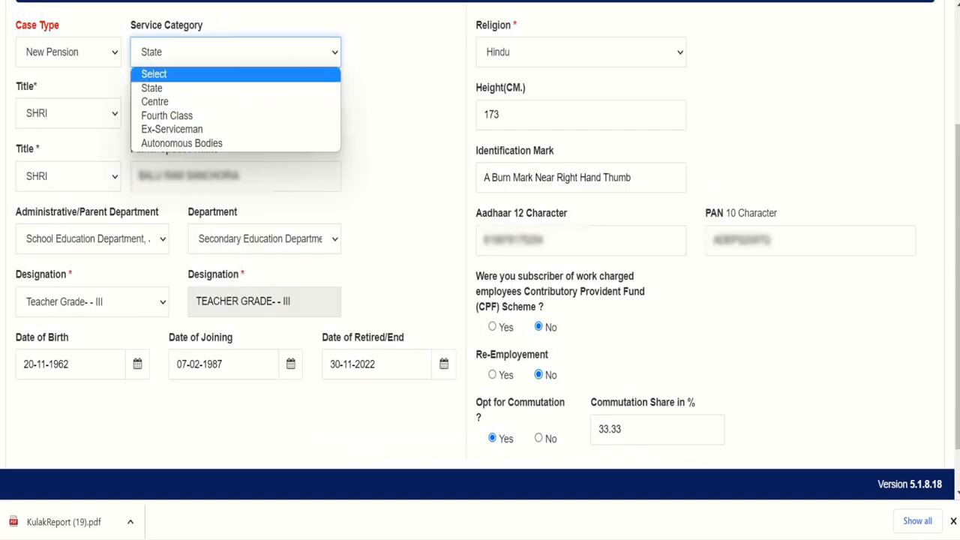
{"action": "left_click", "coordinate": [716, 152]}
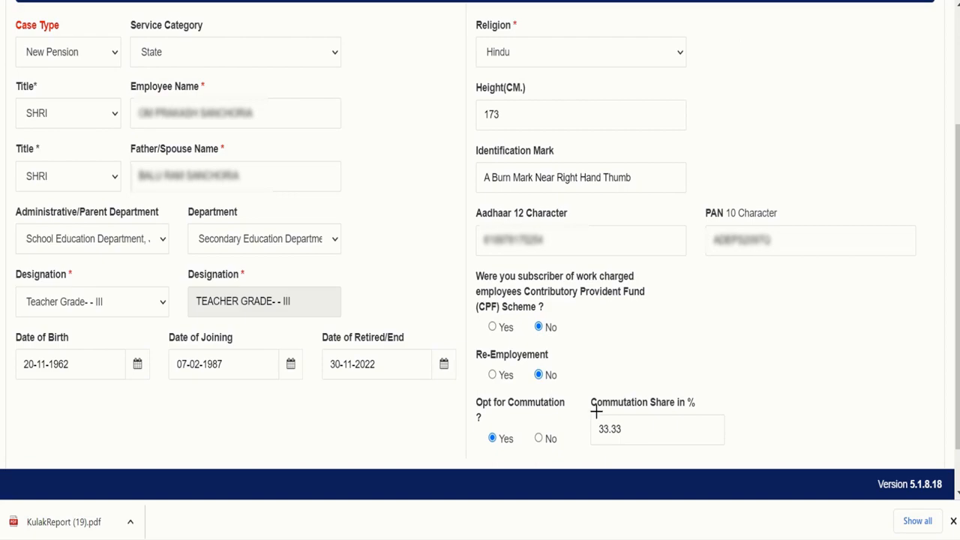
{"action": "left_click_drag", "start_coordinate": [585, 416], "coordinate": [698, 446]}
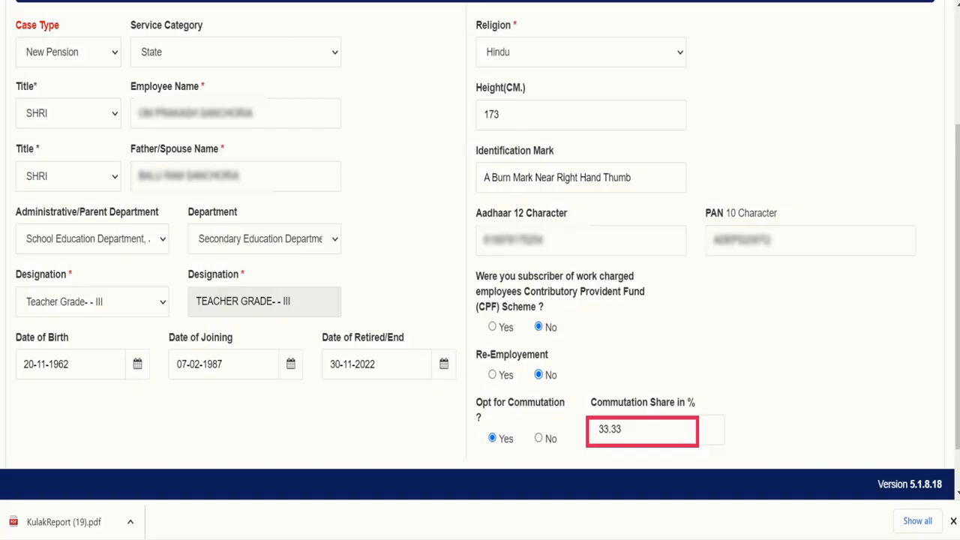
{"action": "left_click", "coordinate": [237, 63]}
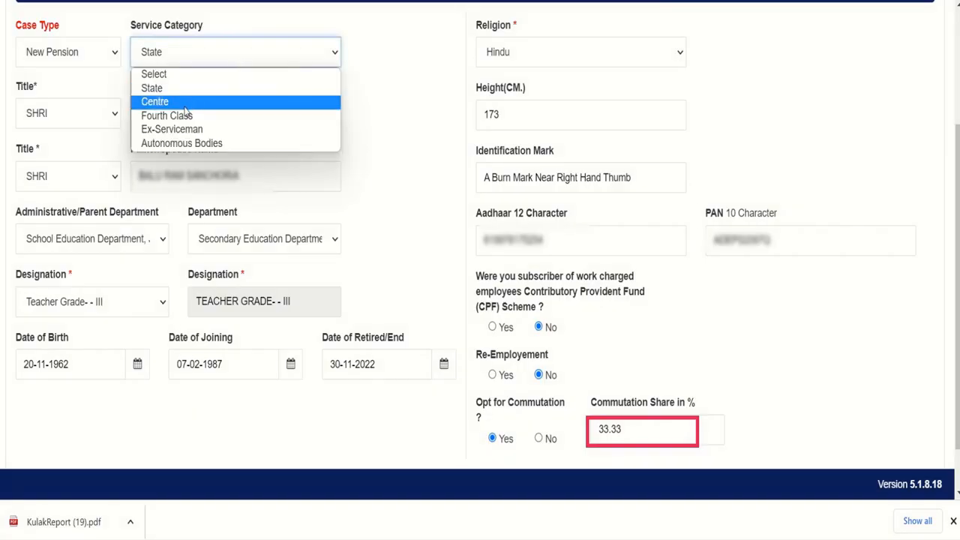
{"action": "left_click", "coordinate": [185, 105]}
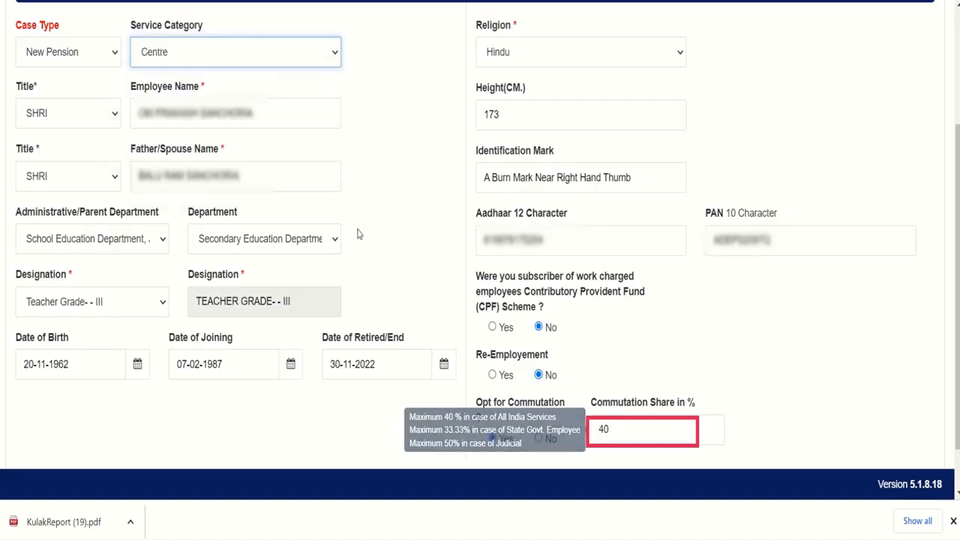
{"action": "left_click", "coordinate": [261, 57]}
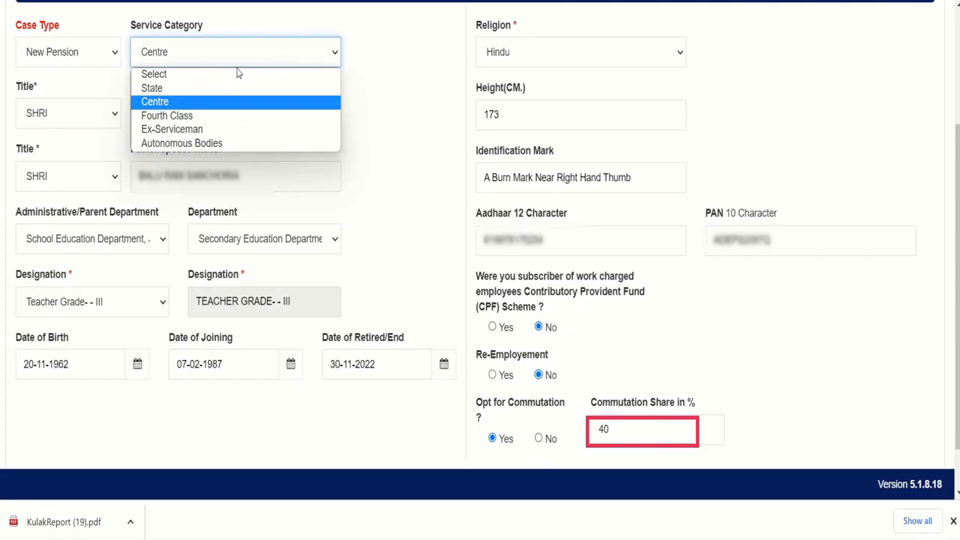
{"action": "left_click", "coordinate": [188, 92]}
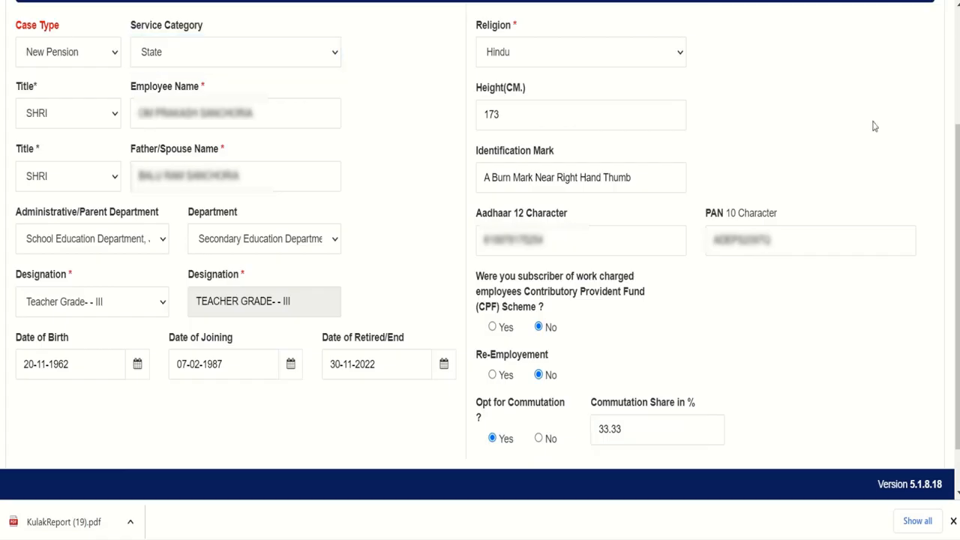
{"action": "scroll", "coordinate": [958, 171], "scroll_direction": "down", "scroll_amount": 2}
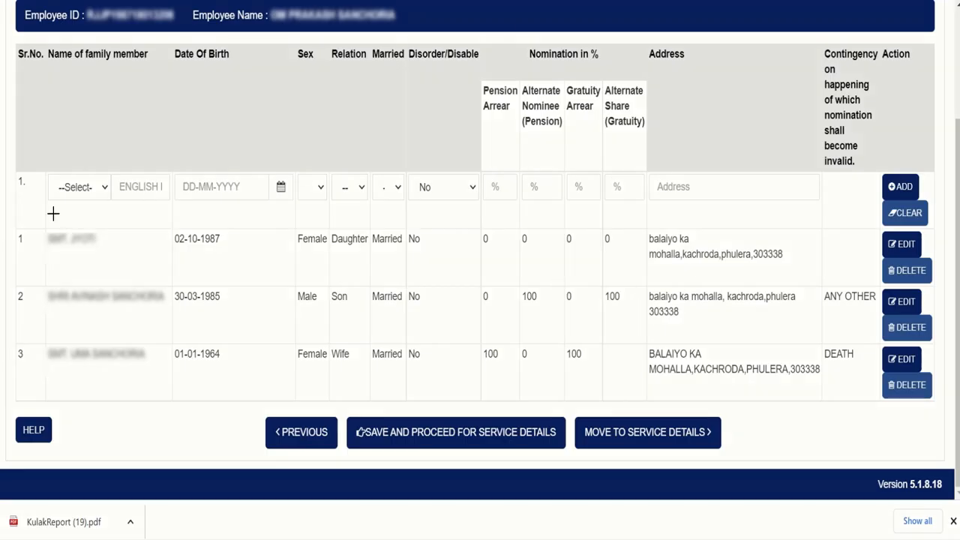
{"action": "mouse_move", "coordinate": [40, 215]}
{"action": "left_mouse_down"}
{"action": "mouse_move", "coordinate": [61, 319]}
{"action": "mouse_move", "coordinate": [148, 423]}
{"action": "mouse_move", "coordinate": [170, 395]}
{"action": "left_mouse_up"}
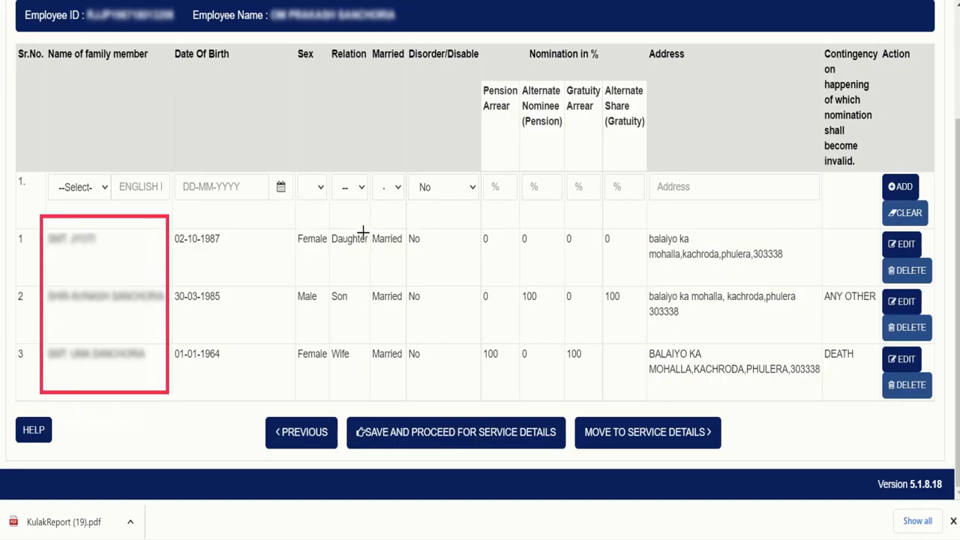
{"action": "left_click_drag", "start_coordinate": [329, 225], "coordinate": [365, 369]}
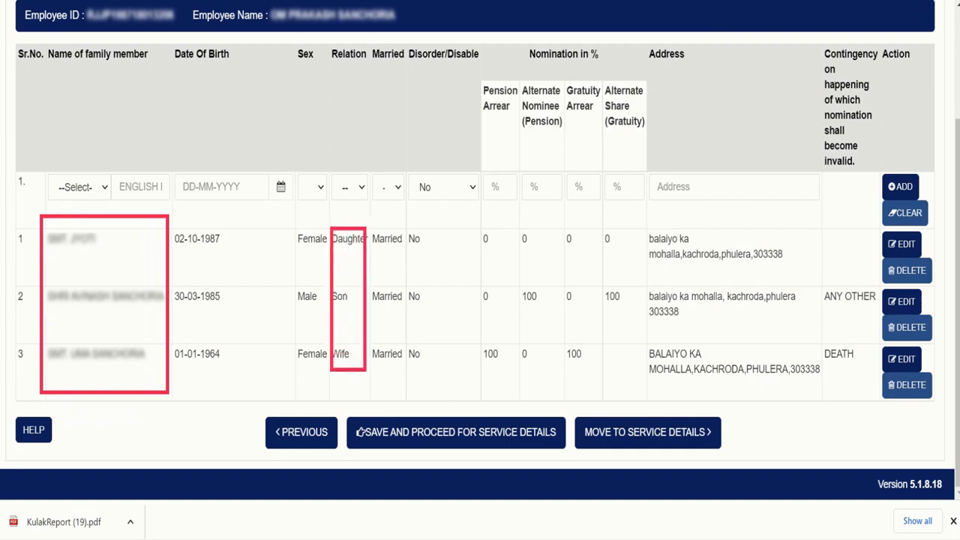
{"action": "key", "text": "e"}
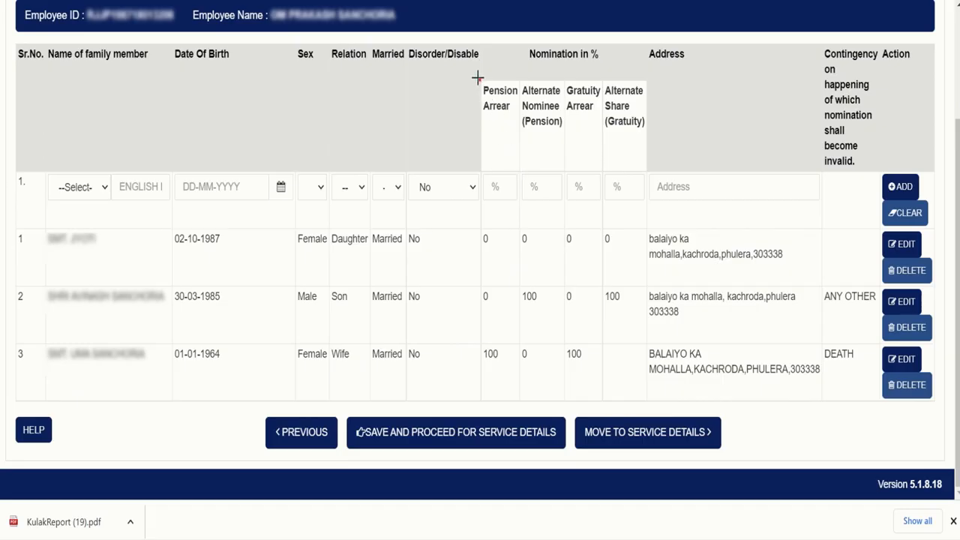
Review each nominee's percentage share in the nomination details
{"action": "left_click_drag", "start_coordinate": [477, 77], "coordinate": [520, 125]}
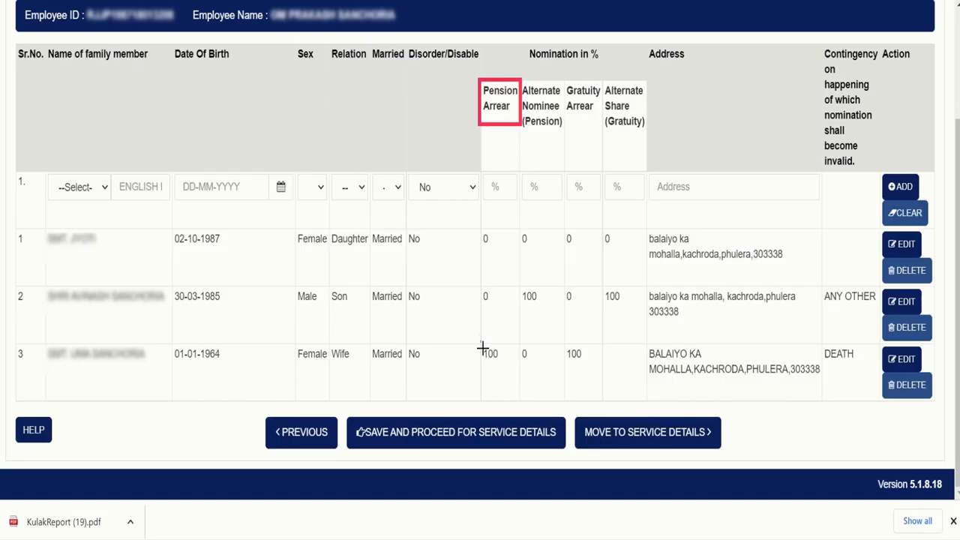
{"action": "mouse_move", "coordinate": [481, 341]}
{"action": "left_mouse_down"}
{"action": "mouse_move", "coordinate": [503, 381]}
{"action": "mouse_move", "coordinate": [514, 380]}
{"action": "left_mouse_up"}
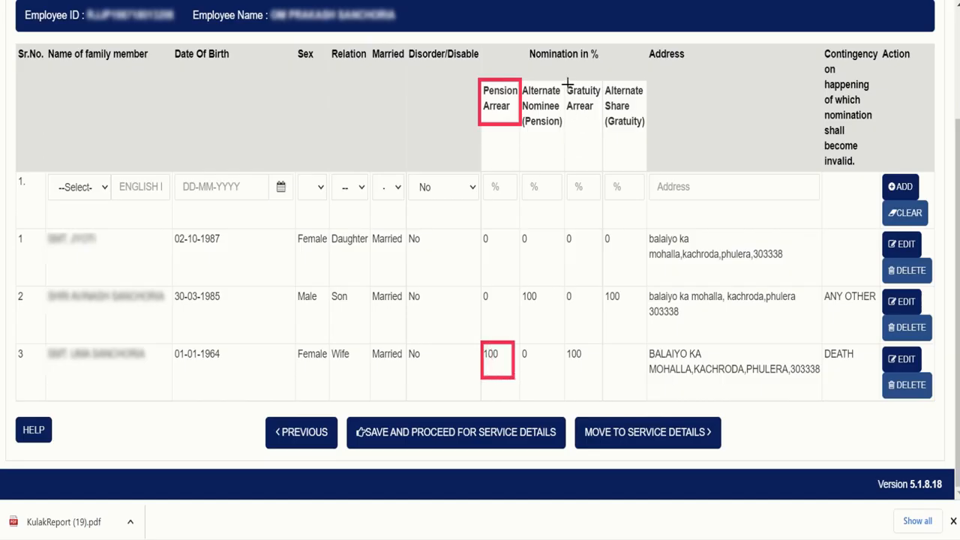
{"action": "mouse_move", "coordinate": [566, 82]}
{"action": "left_mouse_down"}
{"action": "mouse_move", "coordinate": [581, 120]}
{"action": "mouse_move", "coordinate": [601, 127]}
{"action": "left_mouse_up"}
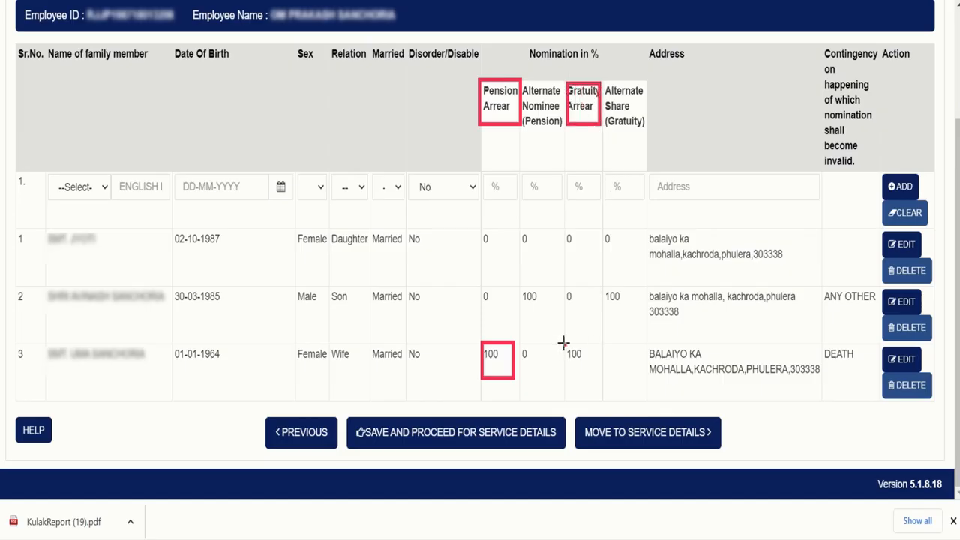
{"action": "mouse_move", "coordinate": [563, 342]}
{"action": "left_mouse_down"}
{"action": "mouse_move", "coordinate": [585, 412]}
{"action": "mouse_move", "coordinate": [614, 402]}
{"action": "mouse_move", "coordinate": [600, 396]}
{"action": "left_mouse_up"}
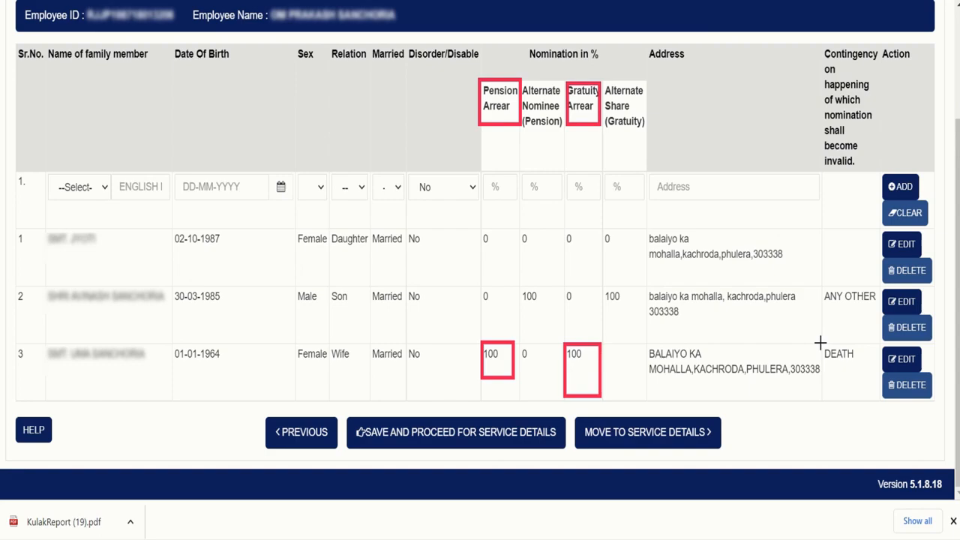
{"action": "mouse_move", "coordinate": [820, 344]}
{"action": "left_mouse_down"}
{"action": "mouse_move", "coordinate": [840, 368]}
{"action": "mouse_move", "coordinate": [863, 374]}
{"action": "left_mouse_up"}
{"action": "left_click_drag", "start_coordinate": [519, 283], "coordinate": [555, 319]}
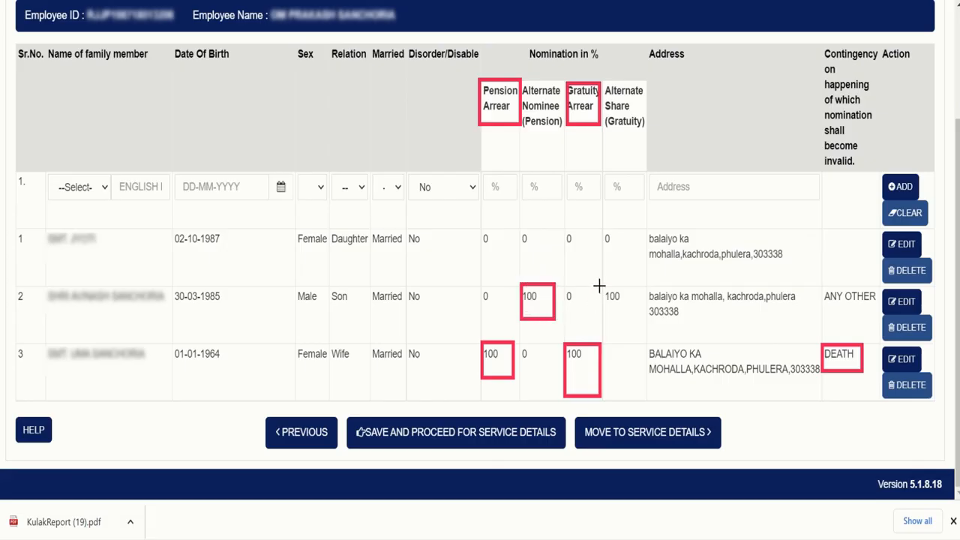
{"action": "left_click_drag", "start_coordinate": [603, 286], "coordinate": [639, 320]}
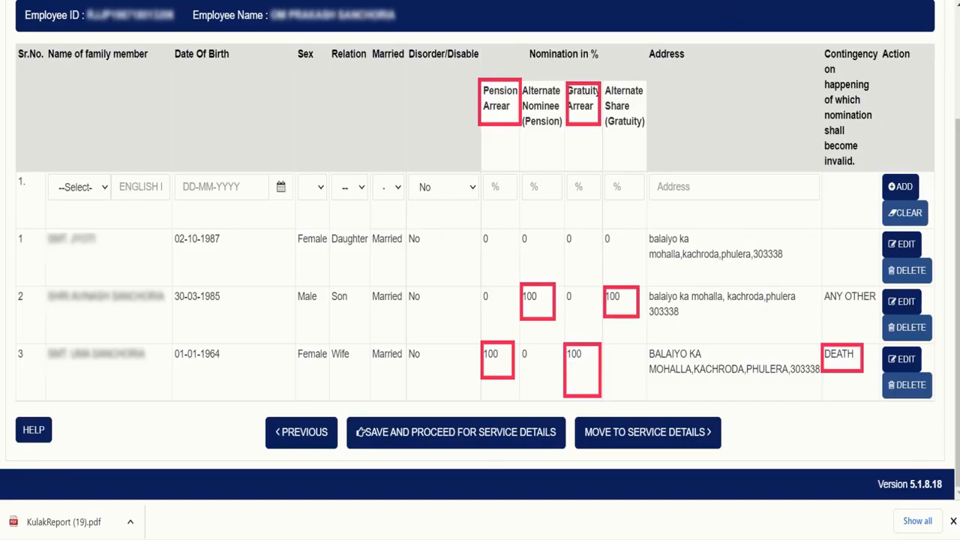
{"action": "key", "text": "Escape"}
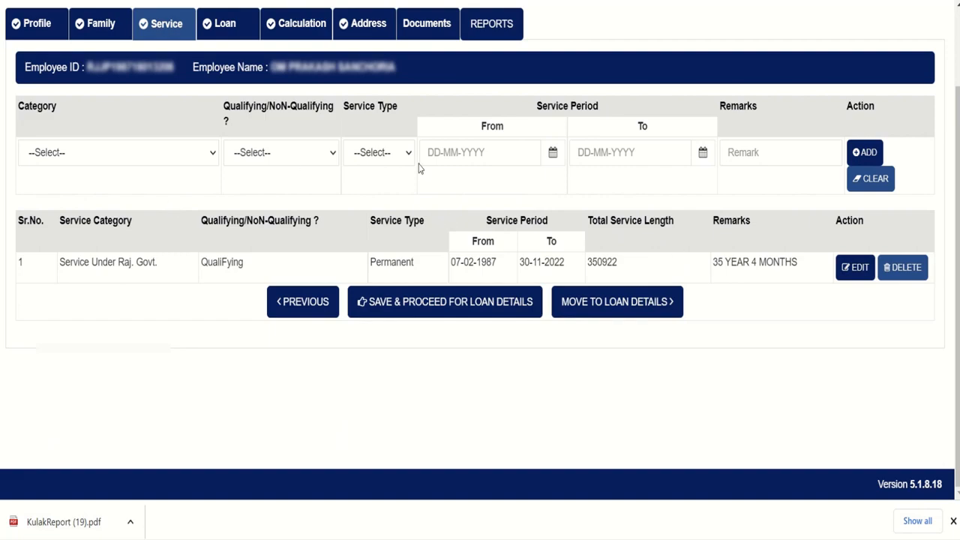
Set the new service row's Category to Service Under Raj. Govt. and Qualifying to NoN-QualiFying
{"action": "left_click", "coordinate": [169, 164]}
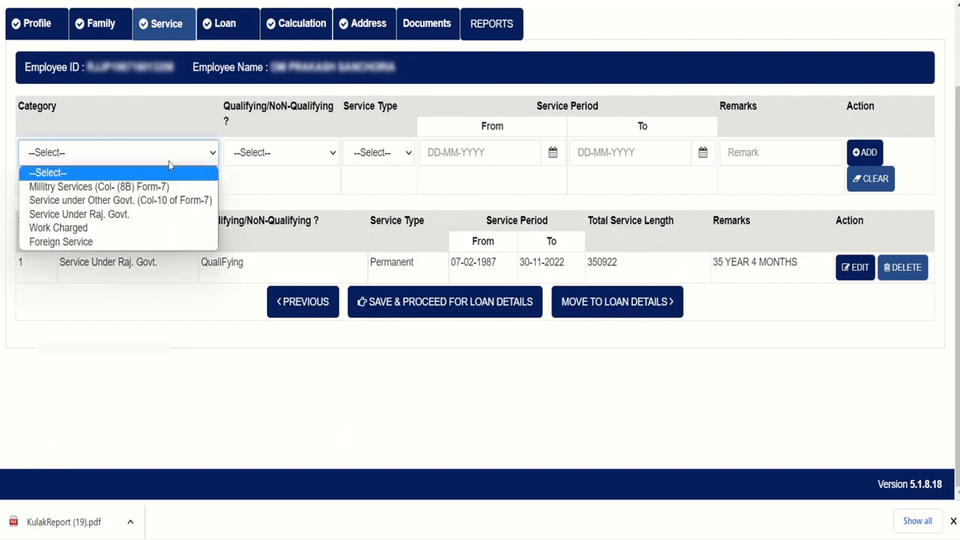
{"action": "left_click", "coordinate": [122, 216]}
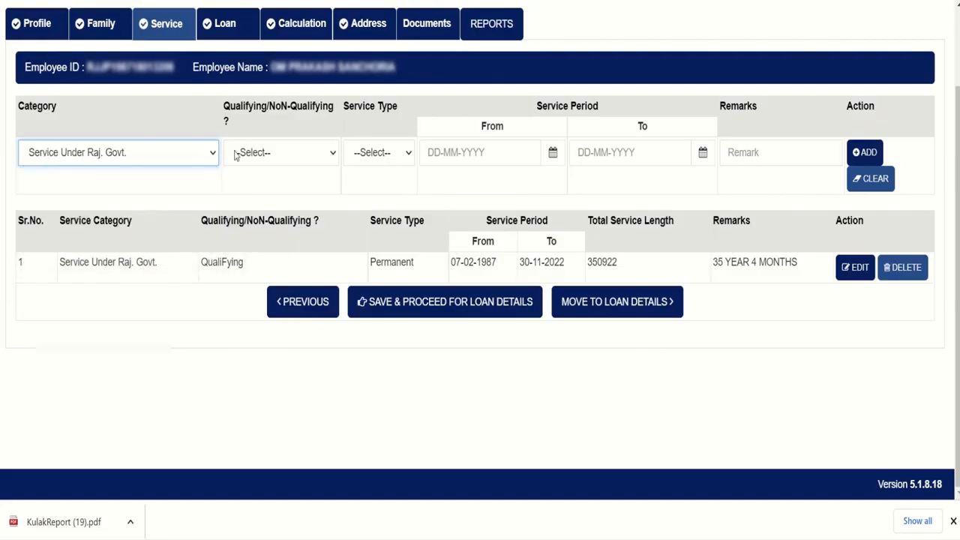
{"action": "left_click", "coordinate": [268, 153]}
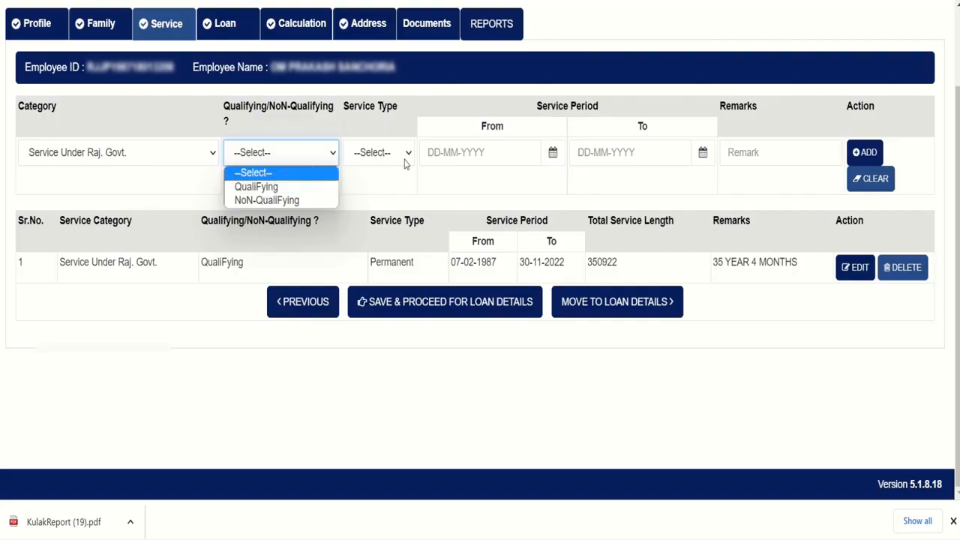
{"action": "key", "text": "Down"}
{"action": "key", "text": "Down"}
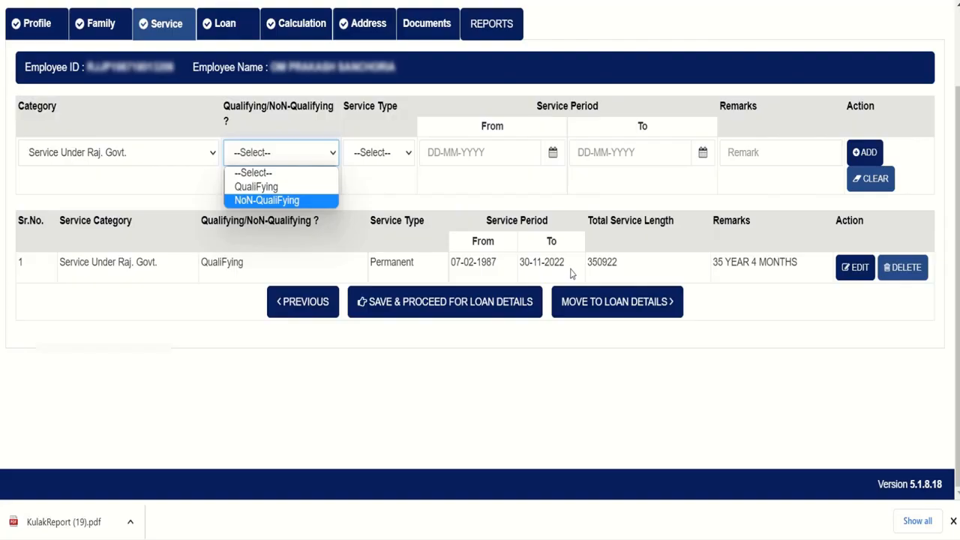
{"action": "left_click", "coordinate": [389, 187]}
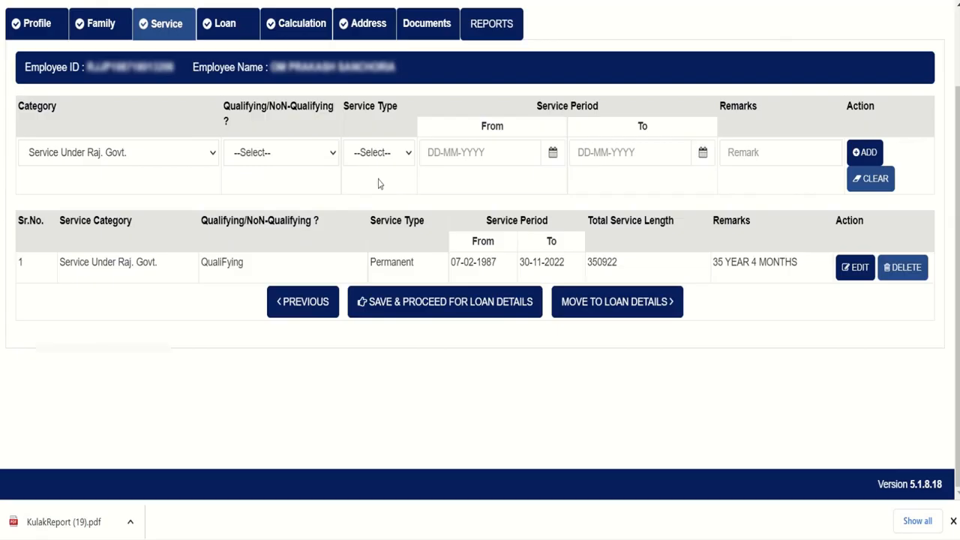
{"action": "left_click", "coordinate": [278, 154]}
{"action": "left_click", "coordinate": [274, 201]}
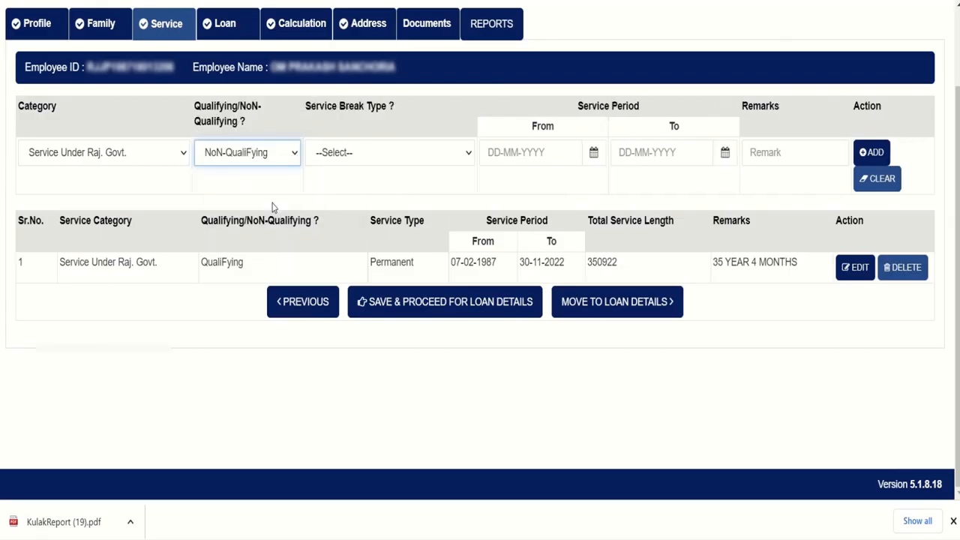
Look through the Service Break Type options without choosing one, then review the service record
{"action": "left_click", "coordinate": [335, 162]}
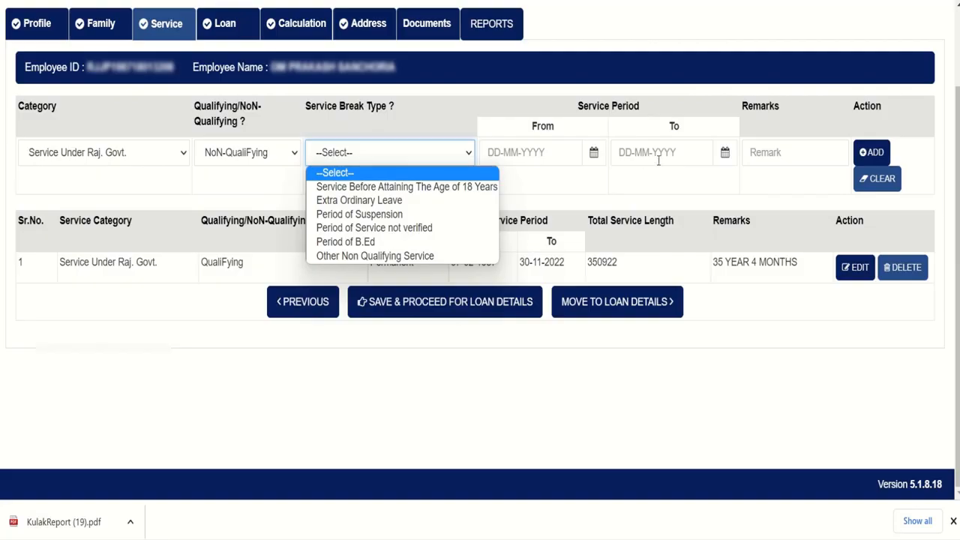
{"action": "left_click", "coordinate": [662, 189]}
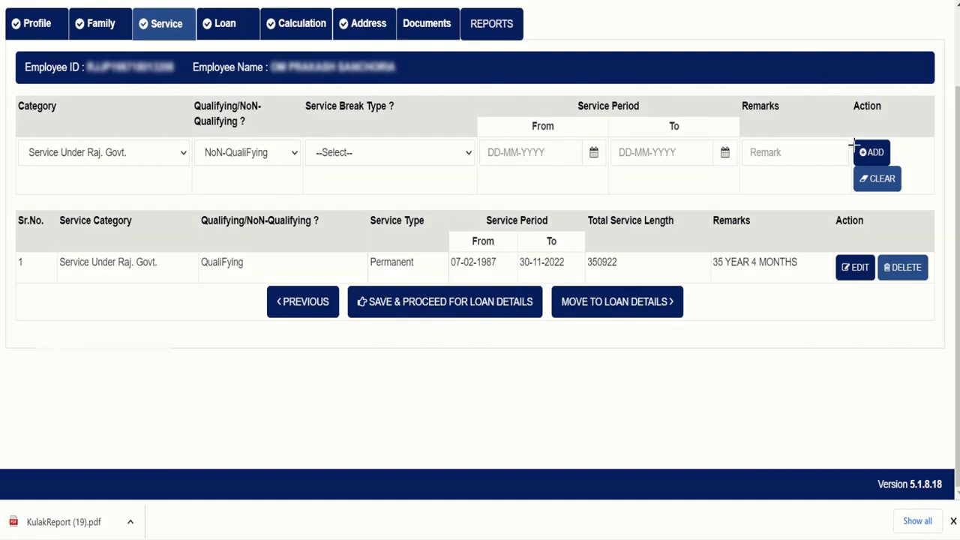
{"action": "mouse_move", "coordinate": [852, 133]}
{"action": "left_mouse_down"}
{"action": "mouse_move", "coordinate": [863, 157]}
{"action": "mouse_move", "coordinate": [900, 169]}
{"action": "left_mouse_up"}
{"action": "mouse_move", "coordinate": [12, 203]}
{"action": "left_mouse_down"}
{"action": "mouse_move", "coordinate": [212, 325]}
{"action": "mouse_move", "coordinate": [456, 349]}
{"action": "mouse_move", "coordinate": [630, 332]}
{"action": "mouse_move", "coordinate": [944, 333]}
{"action": "left_mouse_up"}
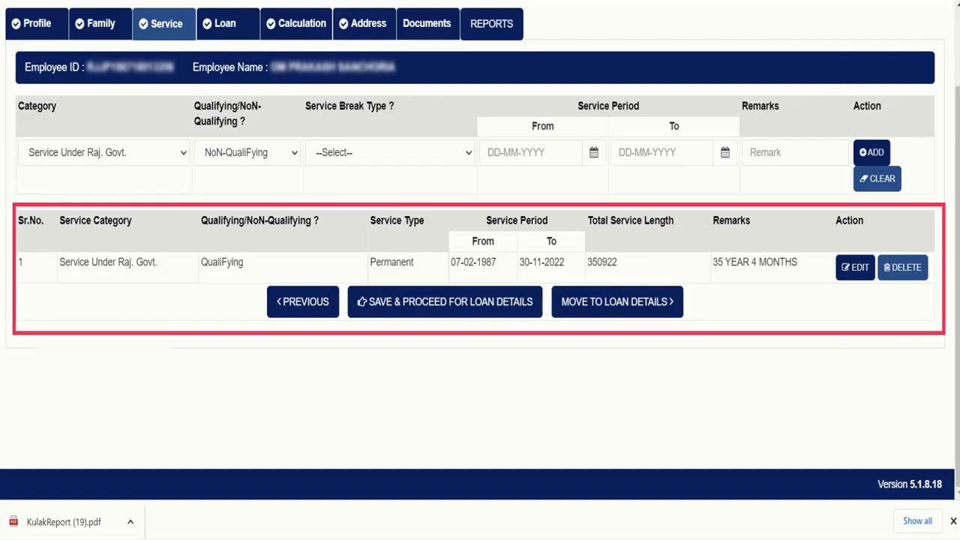
Save the service details and confirm, bringing up Conveyance Advance 30000 and House Building Advance 14700
{"action": "key", "text": "Escape"}
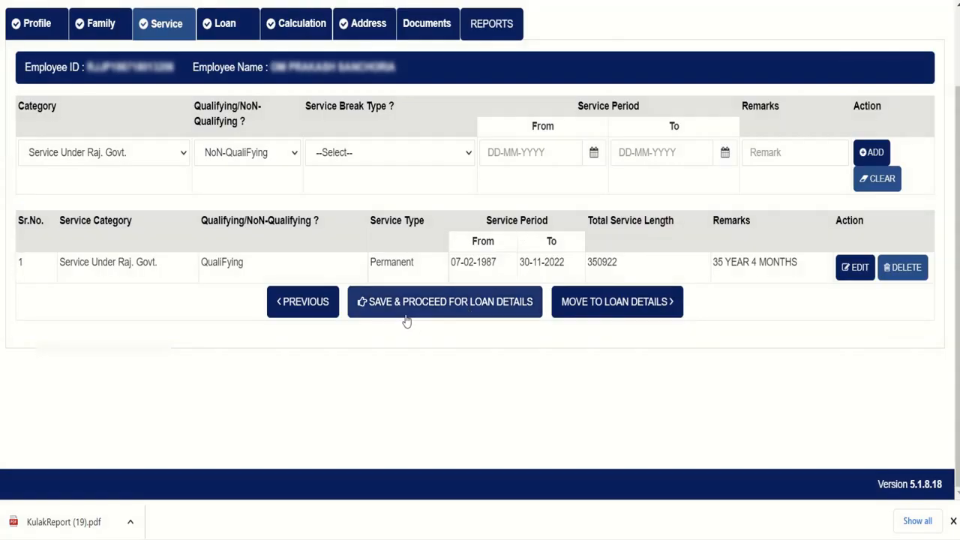
{"action": "left_click", "coordinate": [477, 315]}
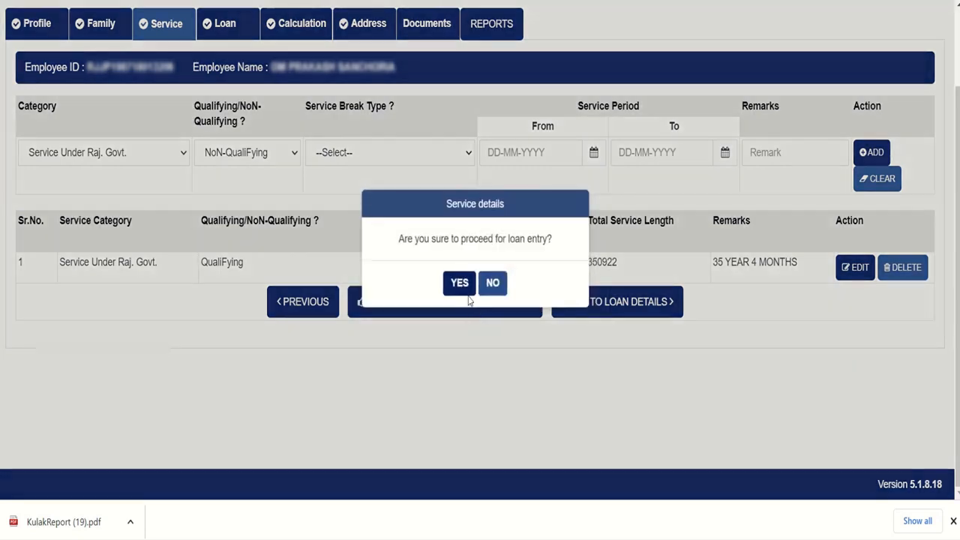
{"action": "left_click", "coordinate": [459, 285]}
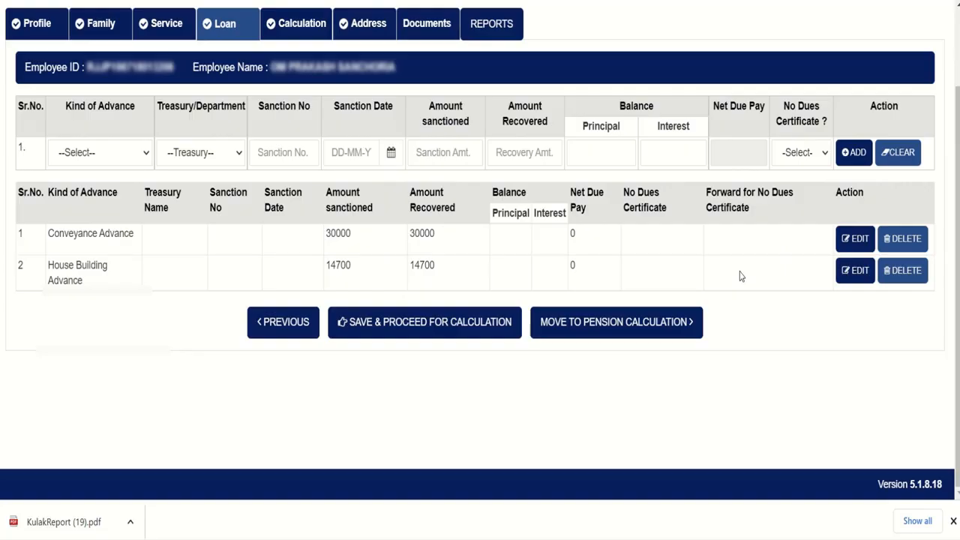
{"action": "left_click", "coordinate": [117, 155]}
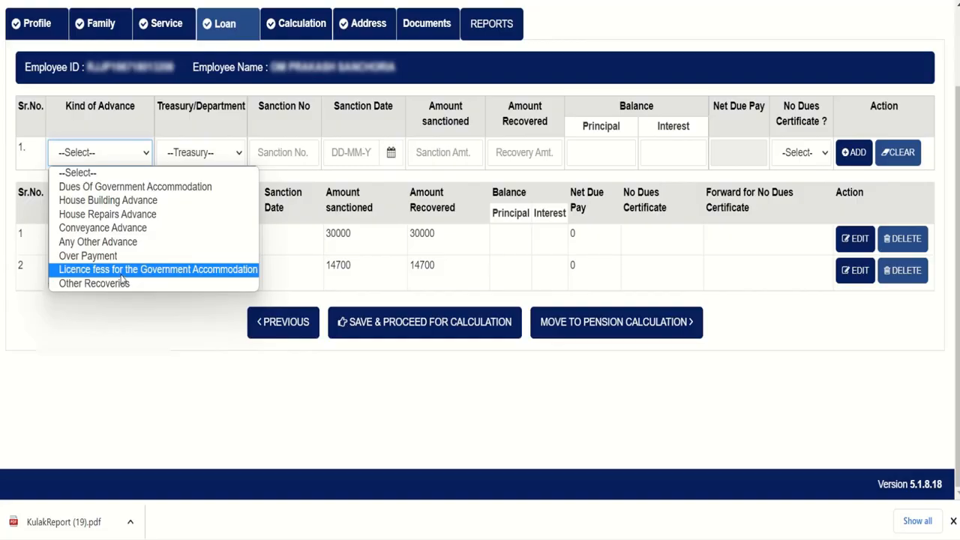
{"action": "left_click", "coordinate": [109, 201]}
{"action": "left_click", "coordinate": [199, 155]}
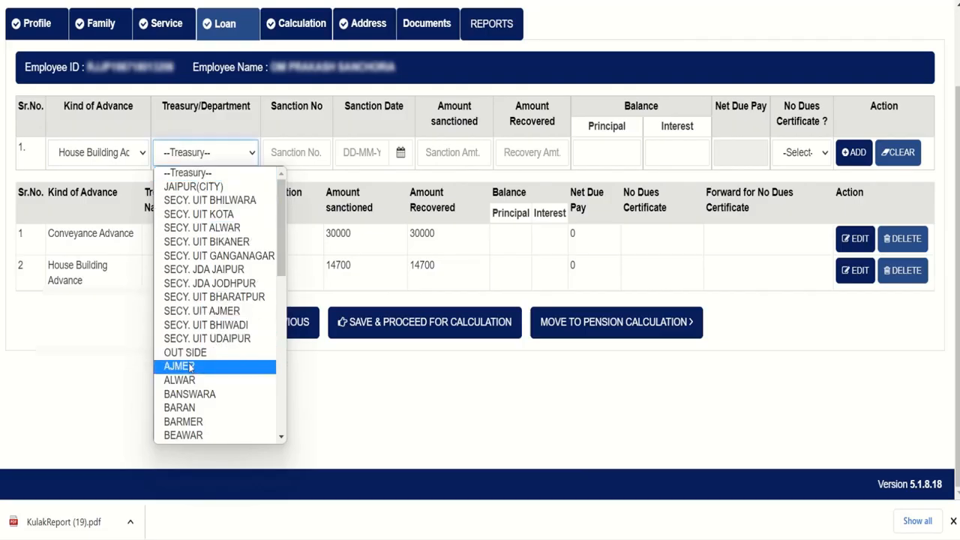
{"action": "left_click", "coordinate": [201, 187]}
{"action": "left_click", "coordinate": [279, 153]}
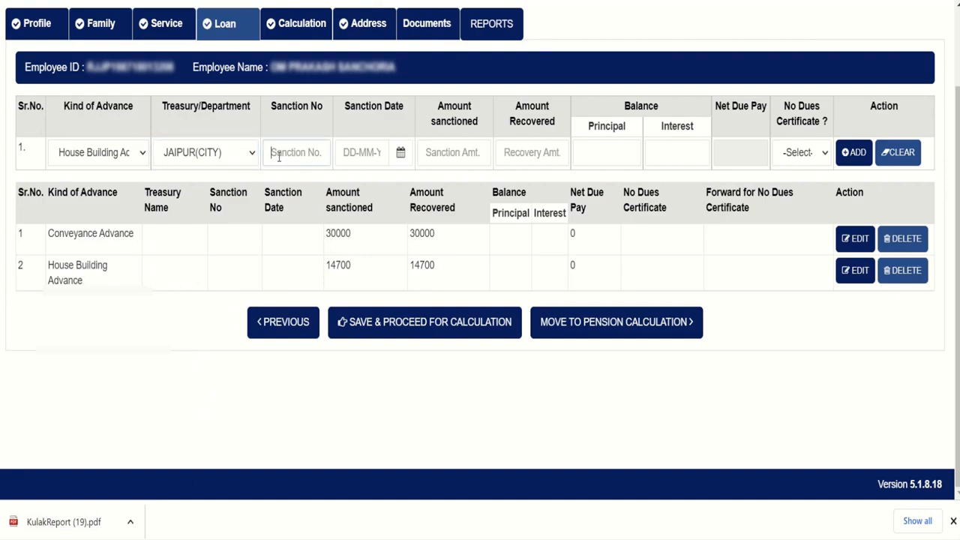
{"action": "left_click", "coordinate": [345, 152]}
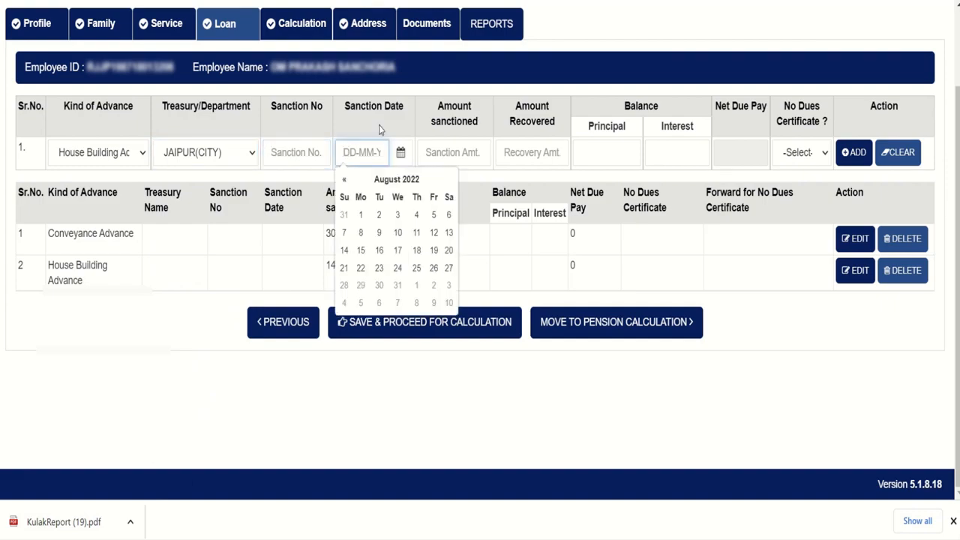
{"action": "left_click", "coordinate": [447, 151]}
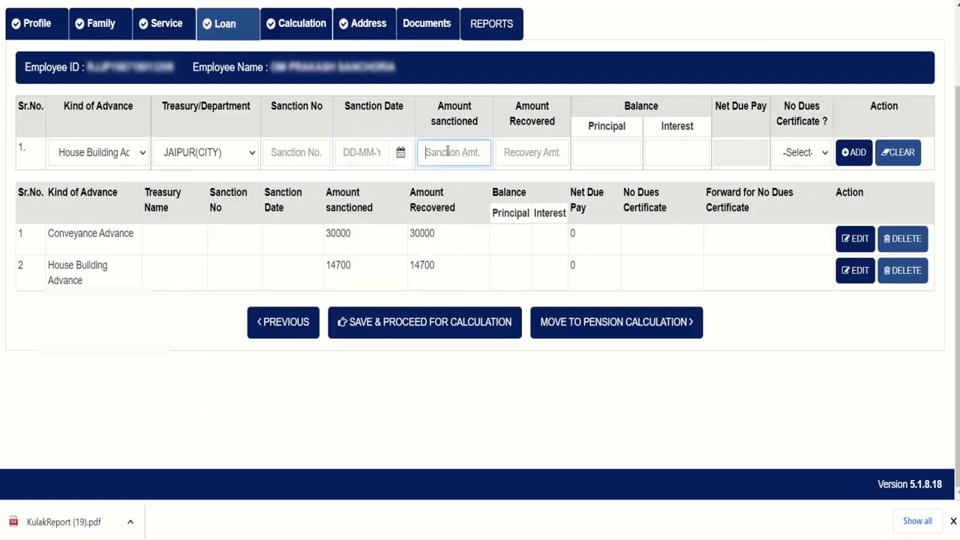
{"action": "left_click", "coordinate": [519, 153]}
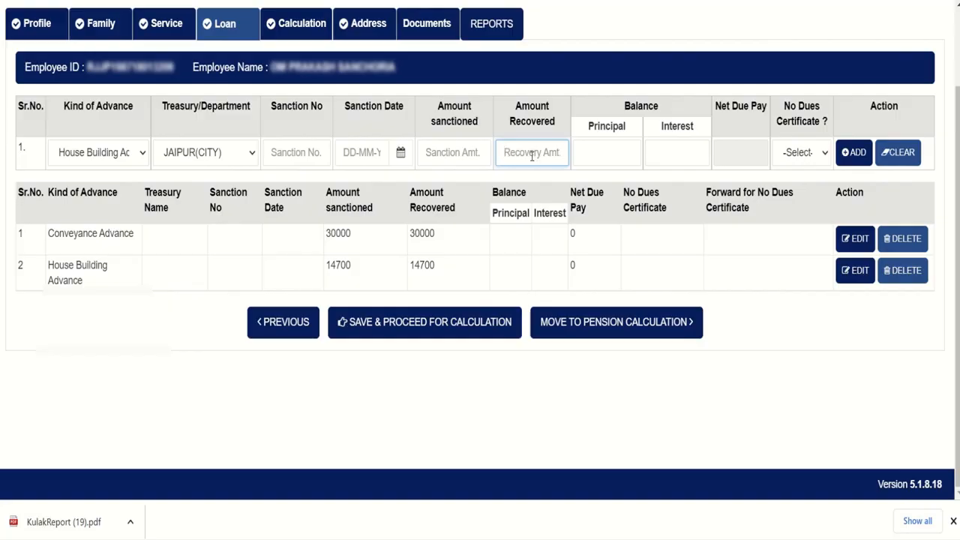
{"action": "left_click", "coordinate": [590, 155]}
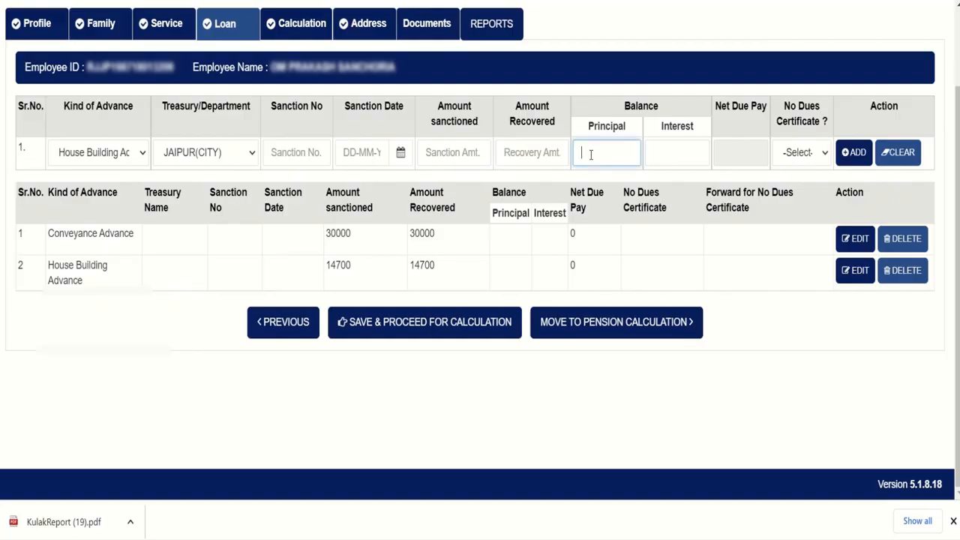
{"action": "left_click", "coordinate": [666, 148]}
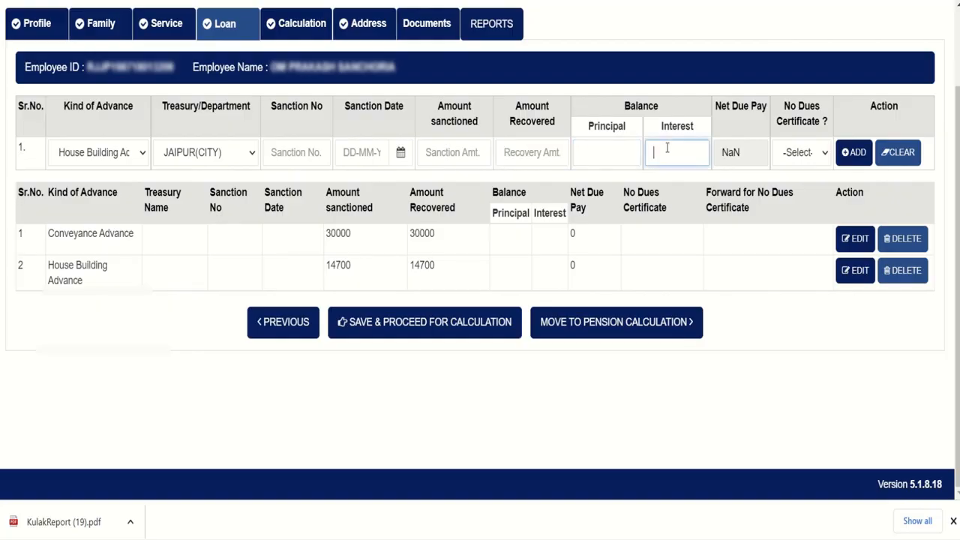
{"action": "left_click", "coordinate": [791, 153]}
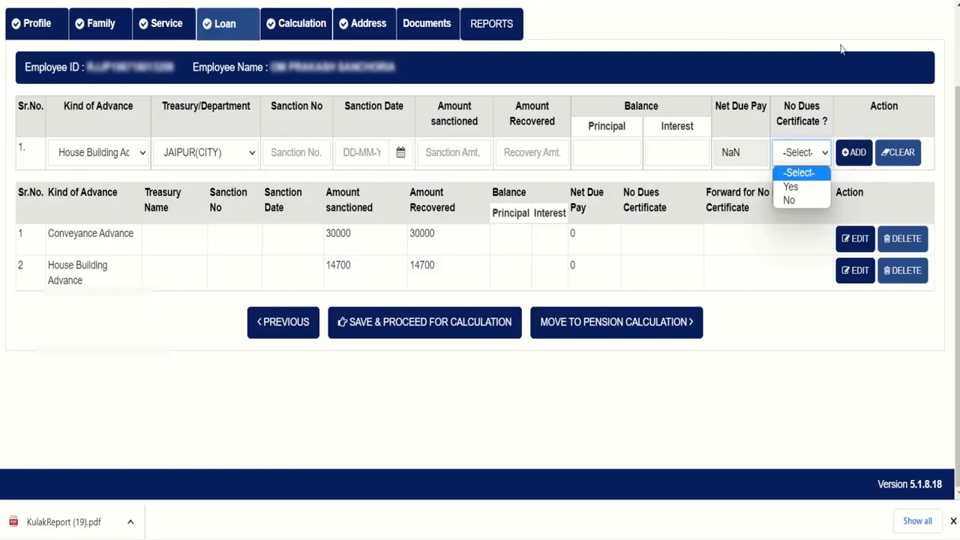
{"action": "left_click", "coordinate": [818, 2]}
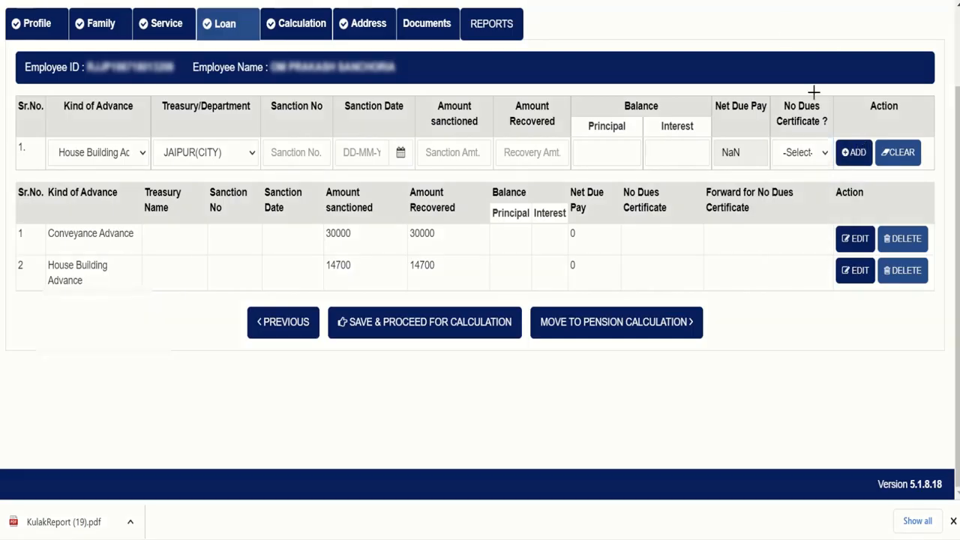
{"action": "left_click_drag", "start_coordinate": [840, 133], "coordinate": [871, 173]}
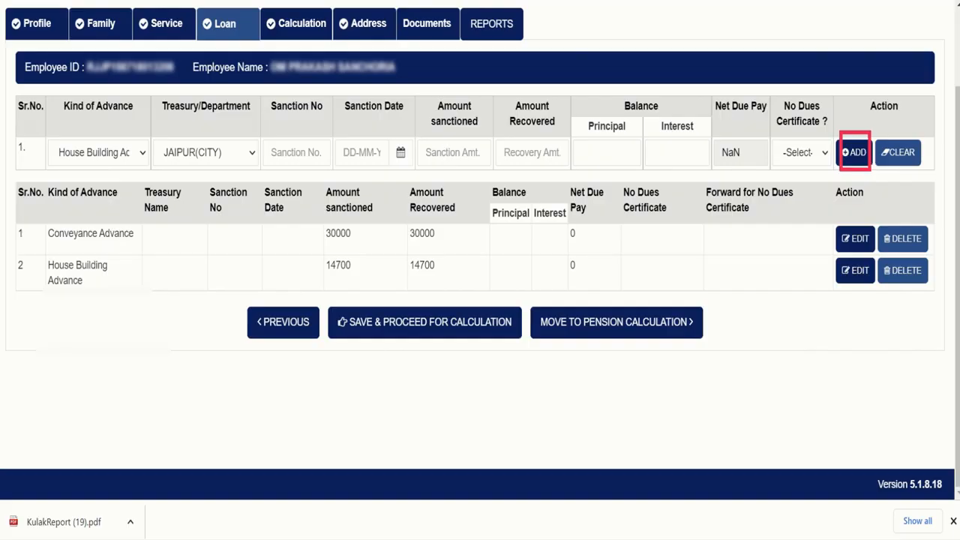
{"action": "key", "text": "ctrl+z"}
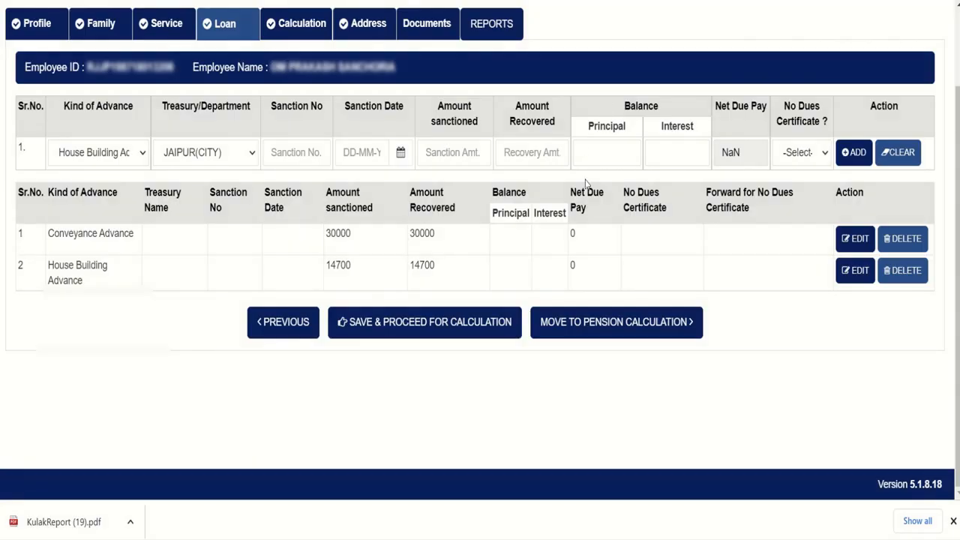
Save the loan details and review the 35-year service length, zero non-qualifying service and 7th pay commission
{"action": "left_click", "coordinate": [411, 332]}
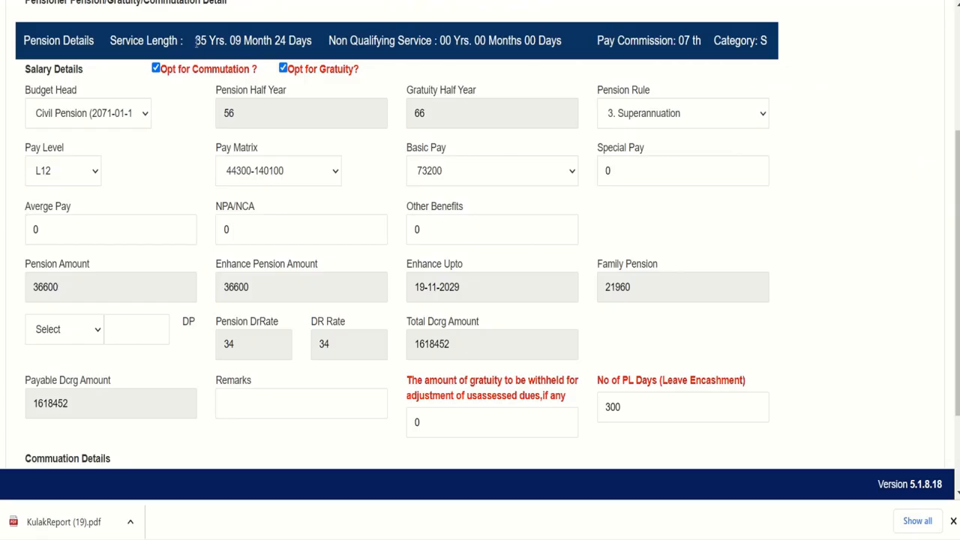
{"action": "left_click_drag", "start_coordinate": [197, 43], "coordinate": [311, 52]}
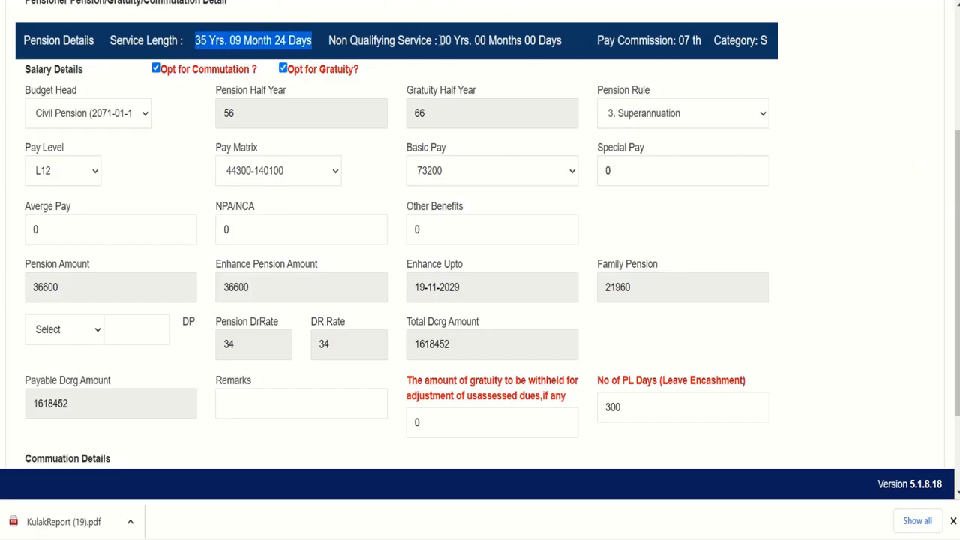
{"action": "left_click_drag", "start_coordinate": [440, 42], "coordinate": [540, 48]}
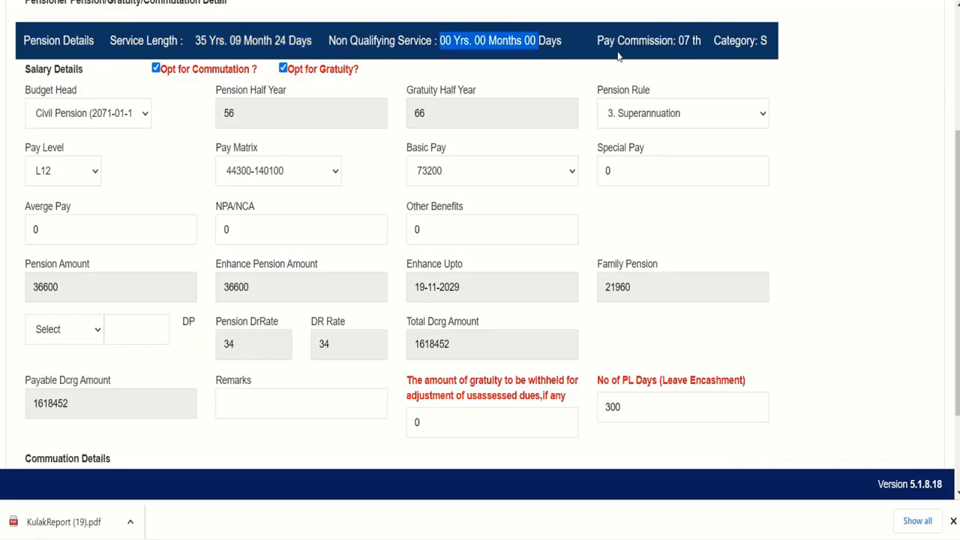
{"action": "left_click_drag", "start_coordinate": [677, 45], "coordinate": [705, 49]}
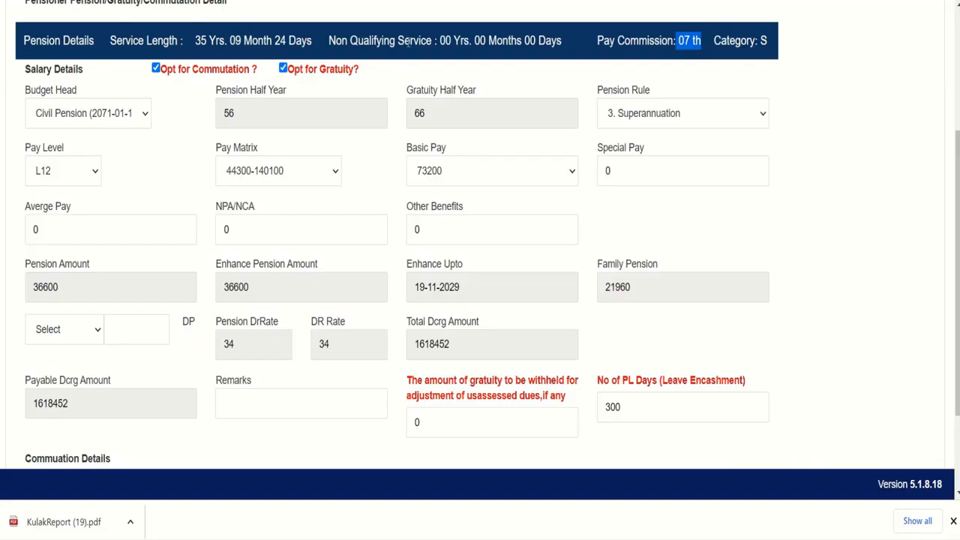
Keep Civil Pension as the budget head and review the 56 pension and 66 gratuity half-years
{"action": "left_click", "coordinate": [81, 122]}
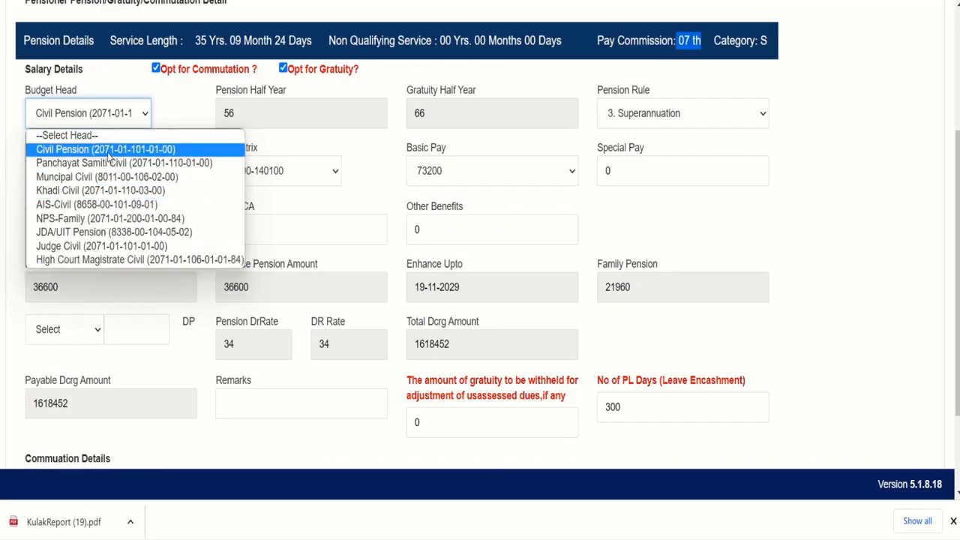
{"action": "left_click", "coordinate": [161, 152]}
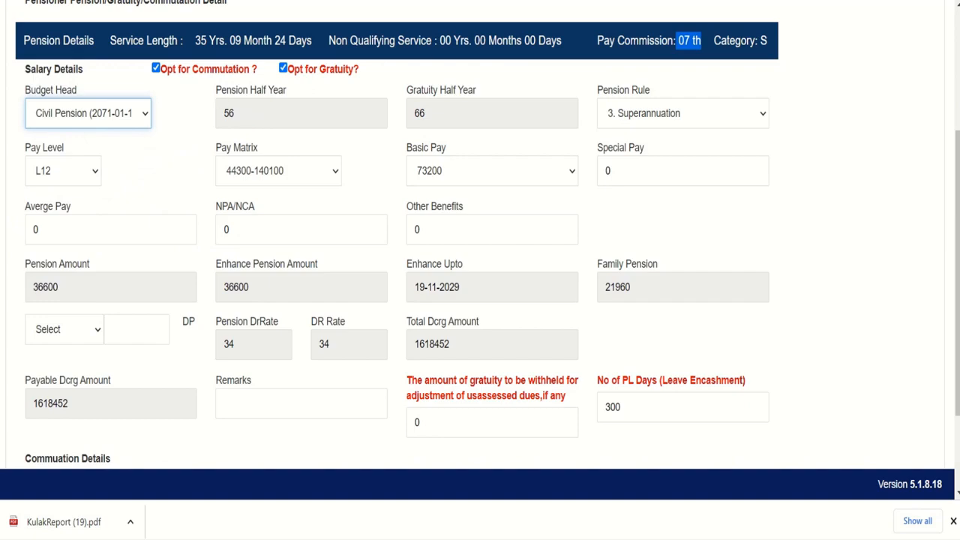
{"action": "left_click", "coordinate": [475, 6]}
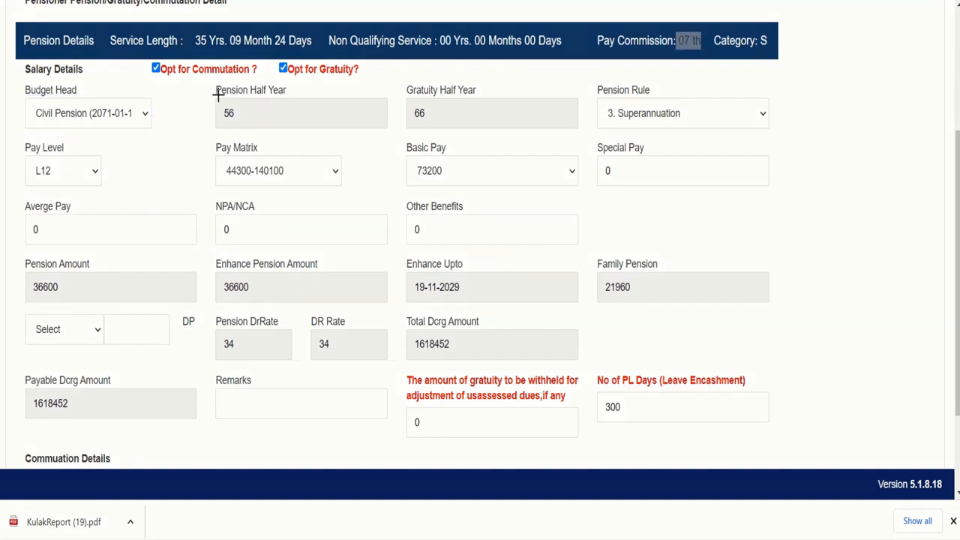
{"action": "mouse_move", "coordinate": [216, 94]}
{"action": "left_mouse_down"}
{"action": "mouse_move", "coordinate": [235, 124]}
{"action": "mouse_move", "coordinate": [382, 133]}
{"action": "left_mouse_up"}
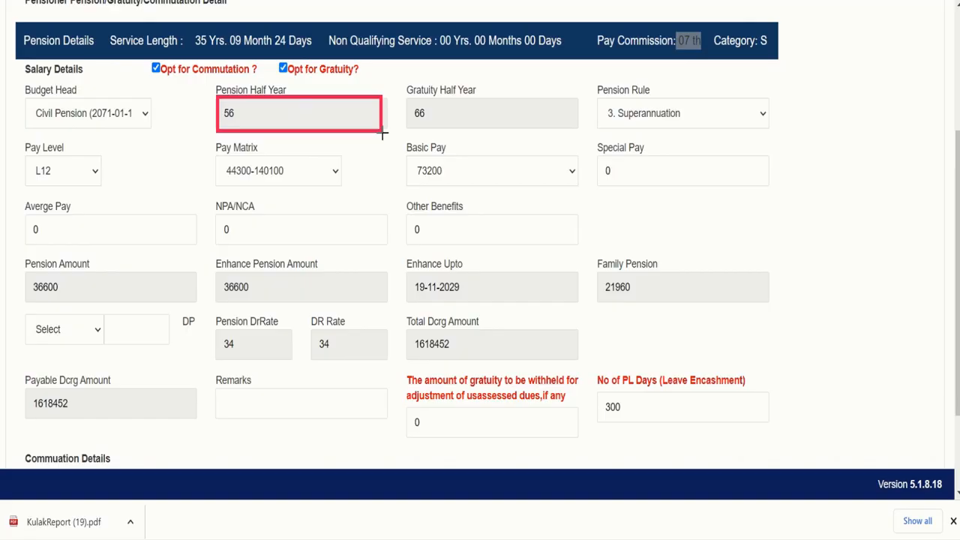
{"action": "left_click_drag", "start_coordinate": [383, 133], "coordinate": [383, 134]}
{"action": "mouse_move", "coordinate": [405, 96]}
{"action": "left_mouse_down"}
{"action": "mouse_move", "coordinate": [471, 133]}
{"action": "mouse_move", "coordinate": [563, 132]}
{"action": "left_mouse_up"}
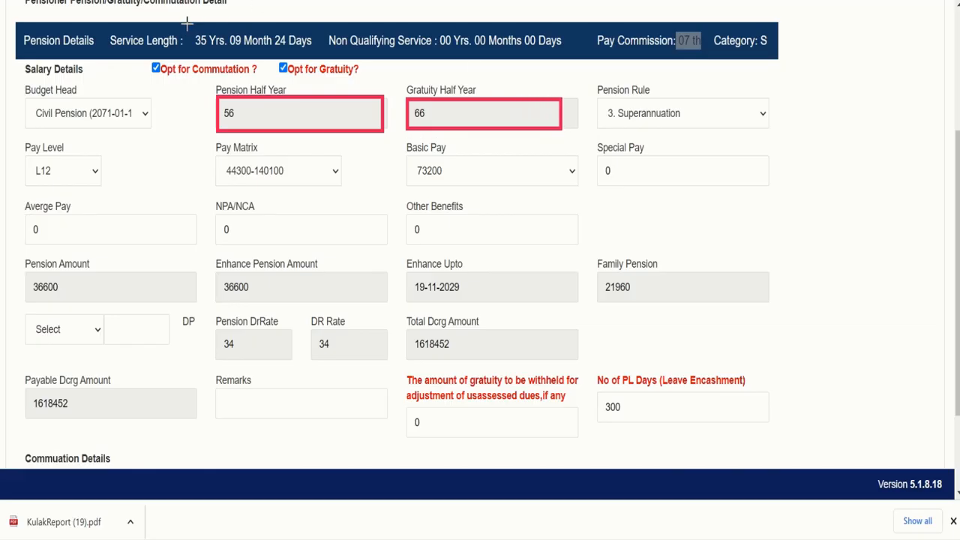
{"action": "mouse_move", "coordinate": [189, 25]}
{"action": "left_mouse_down"}
{"action": "mouse_move", "coordinate": [206, 52]}
{"action": "mouse_move", "coordinate": [327, 64]}
{"action": "left_mouse_up"}
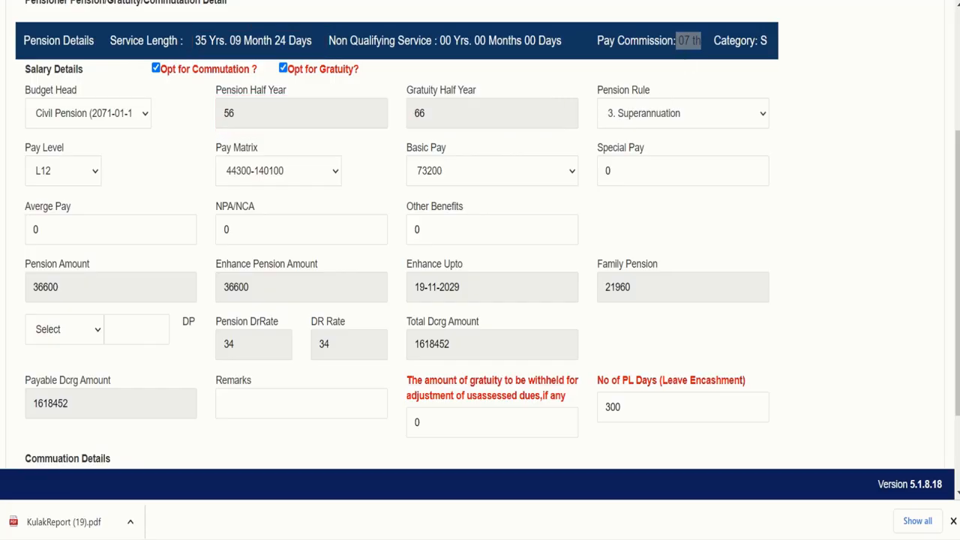
{"action": "left_click", "coordinate": [639, 120]}
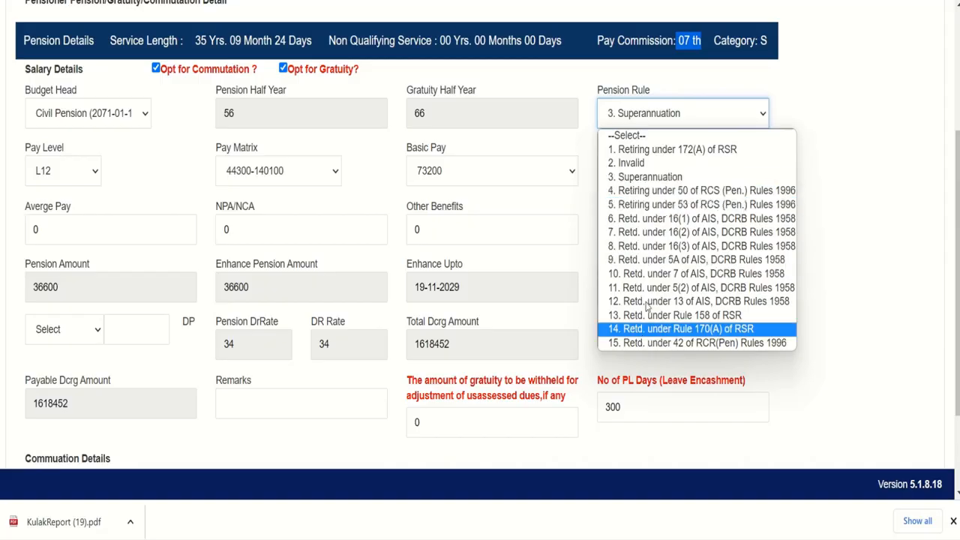
{"action": "left_click", "coordinate": [651, 177]}
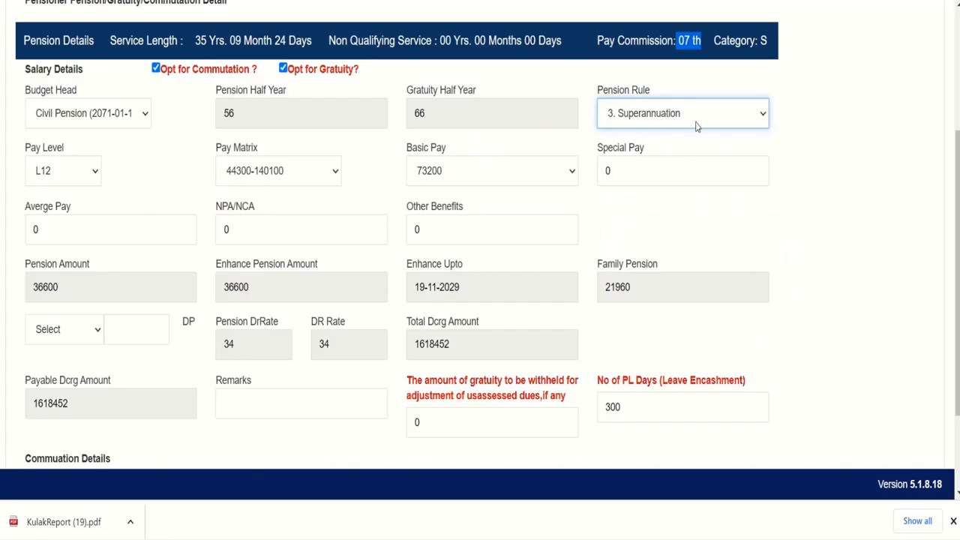
{"action": "left_click", "coordinate": [95, 172]}
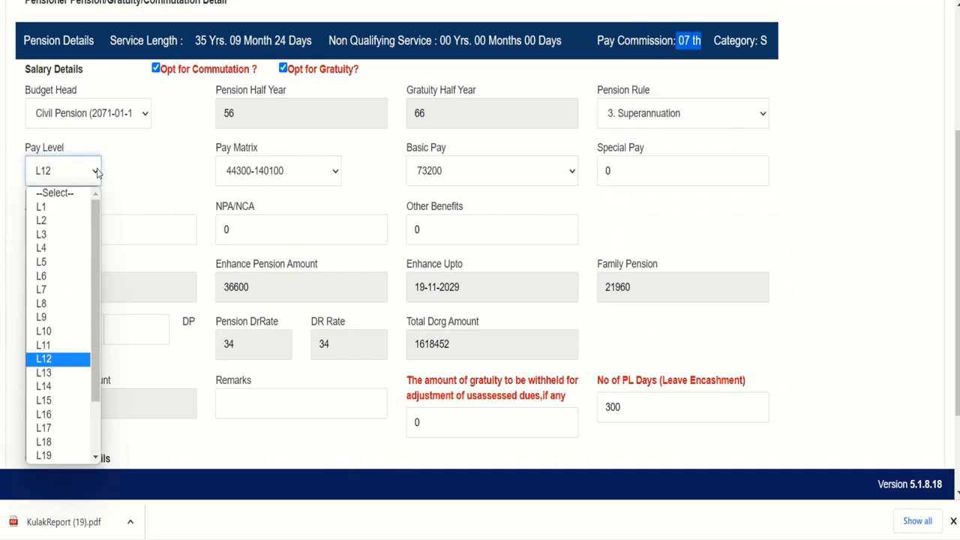
{"action": "left_click", "coordinate": [96, 172]}
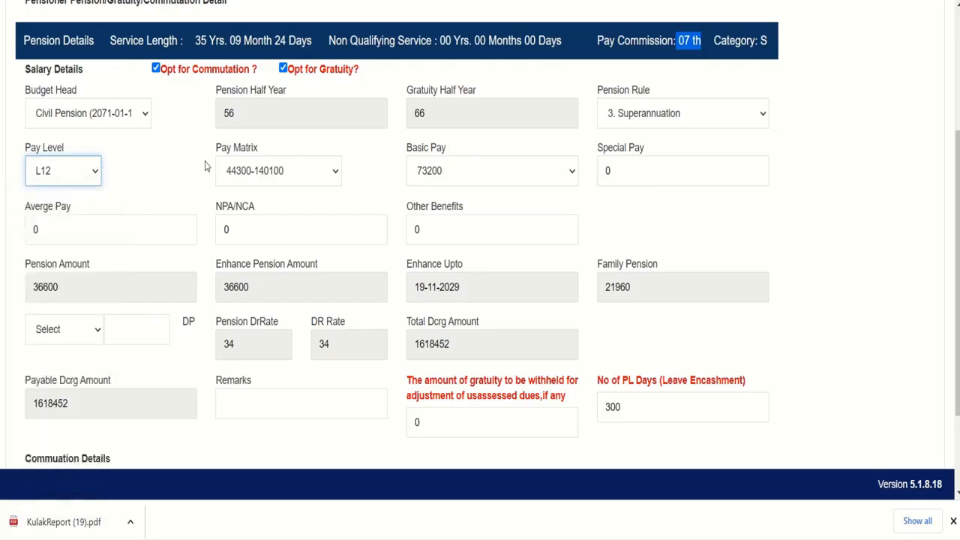
{"action": "left_click", "coordinate": [329, 174]}
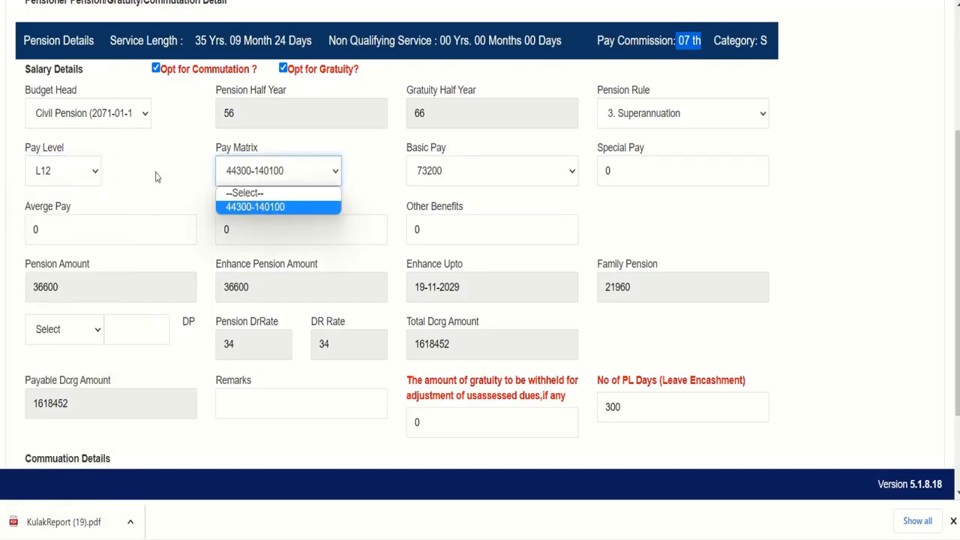
{"action": "left_click", "coordinate": [297, 208]}
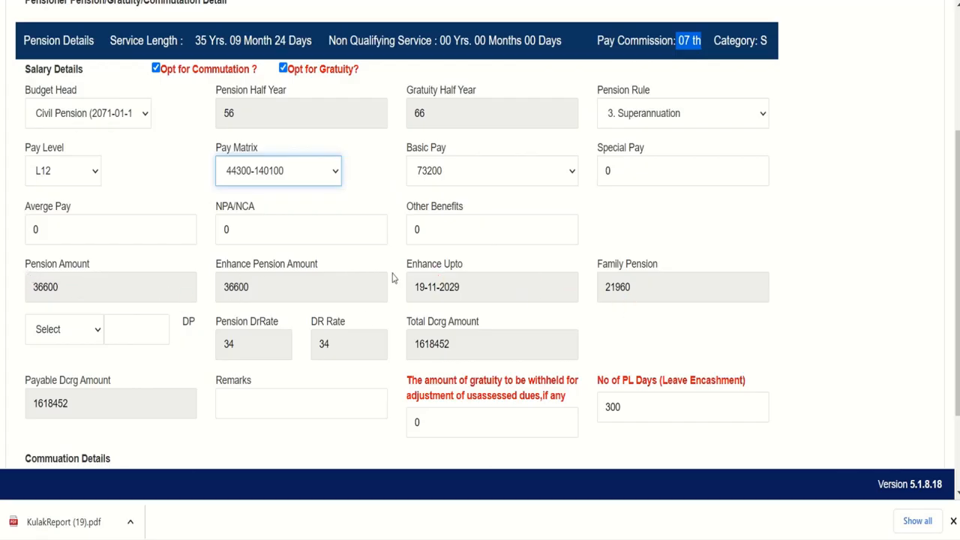
{"action": "left_click", "coordinate": [471, 176]}
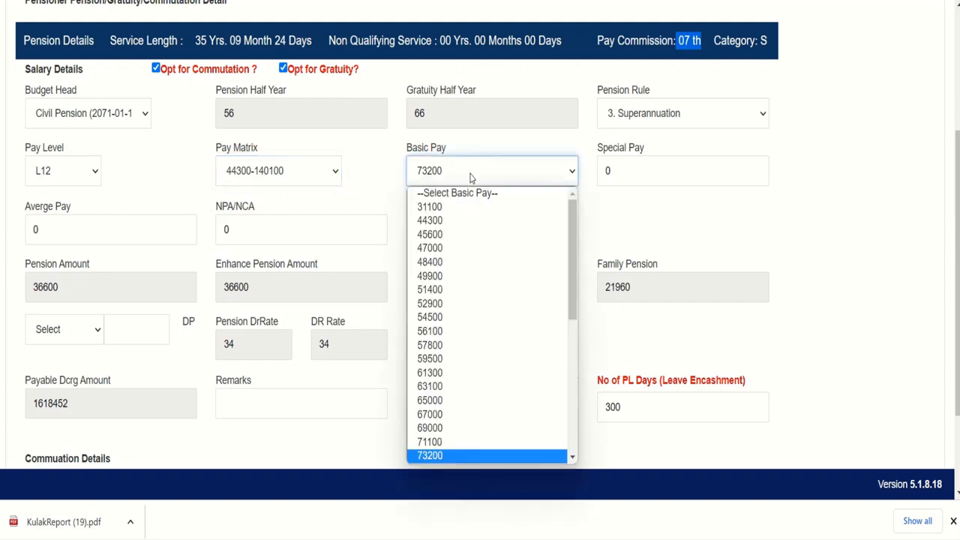
{"action": "left_click", "coordinate": [626, 234]}
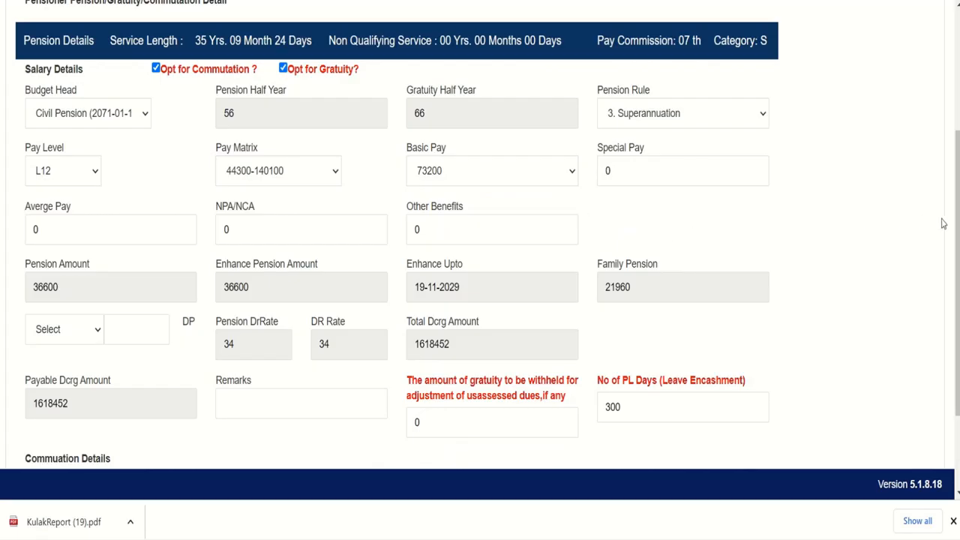
Review the pay fields and change the PL leave-encashment days to 300
{"action": "left_click_drag", "start_coordinate": [957, 224], "coordinate": [956, 294]}
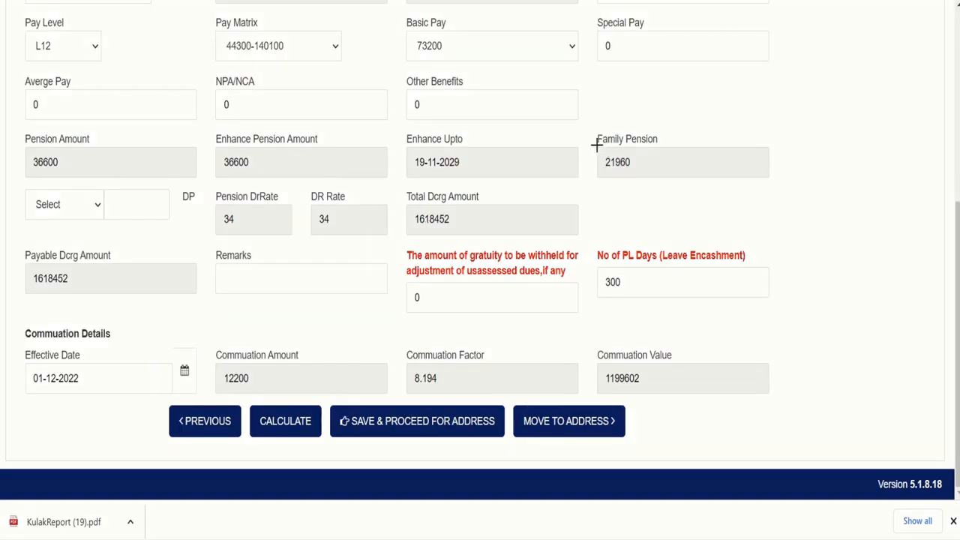
{"action": "mouse_move", "coordinate": [596, 146]}
{"action": "left_mouse_down"}
{"action": "mouse_move", "coordinate": [619, 174]}
{"action": "mouse_move", "coordinate": [654, 180]}
{"action": "left_mouse_up"}
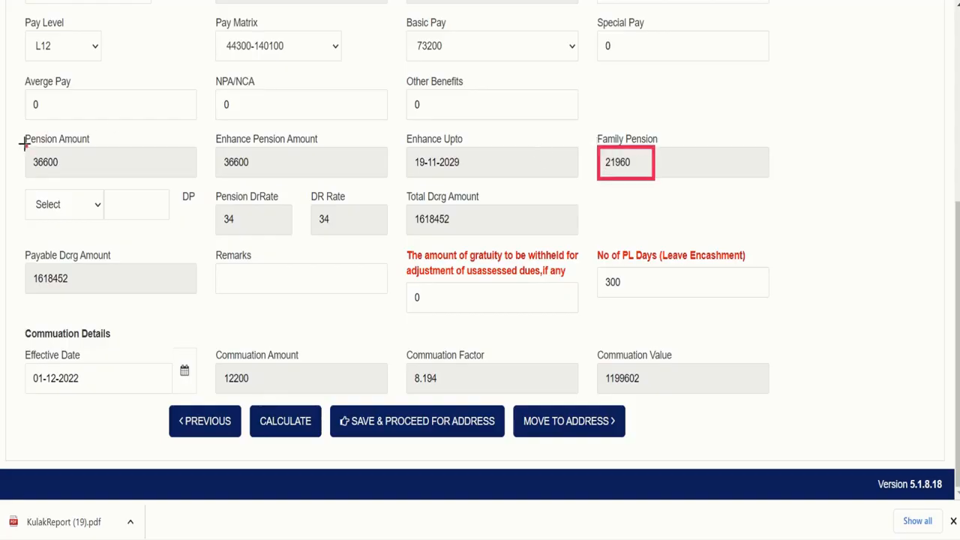
{"action": "mouse_move", "coordinate": [26, 146]}
{"action": "left_mouse_down"}
{"action": "mouse_move", "coordinate": [43, 180]}
{"action": "mouse_move", "coordinate": [156, 180]}
{"action": "left_mouse_up"}
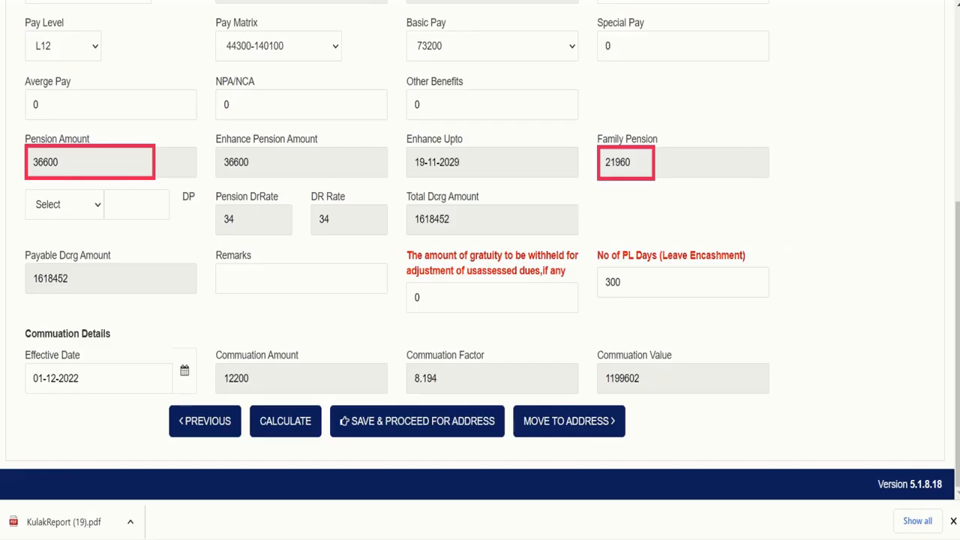
{"action": "key", "text": "Escape"}
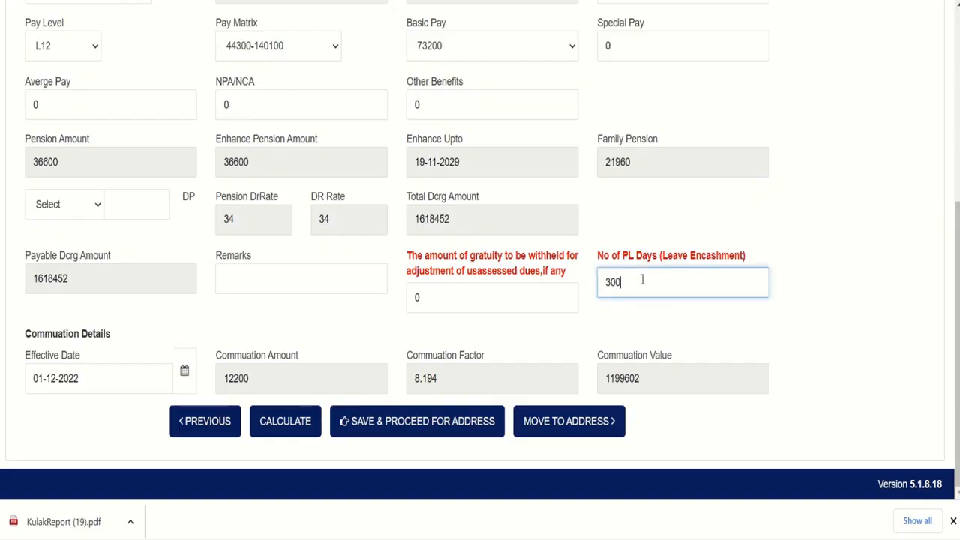
{"action": "key", "text": "BackSpace"}
{"action": "type", "text": "00"}
{"action": "left_click", "coordinate": [481, 3]}
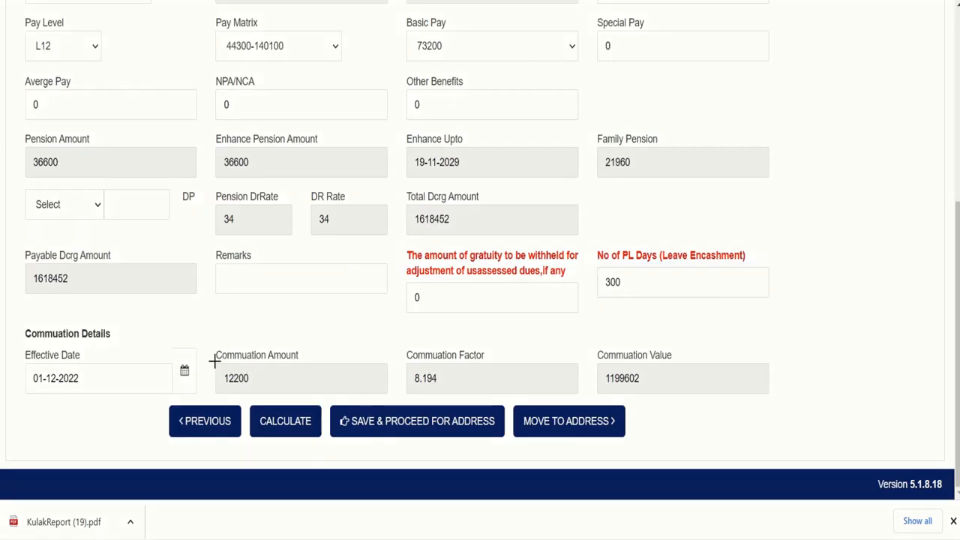
Review the calculated amounts, including the 12200 commutation, before moving to the address
{"action": "mouse_move", "coordinate": [214, 361]}
{"action": "left_mouse_down"}
{"action": "mouse_move", "coordinate": [278, 397]}
{"action": "mouse_move", "coordinate": [320, 394]}
{"action": "left_mouse_up"}
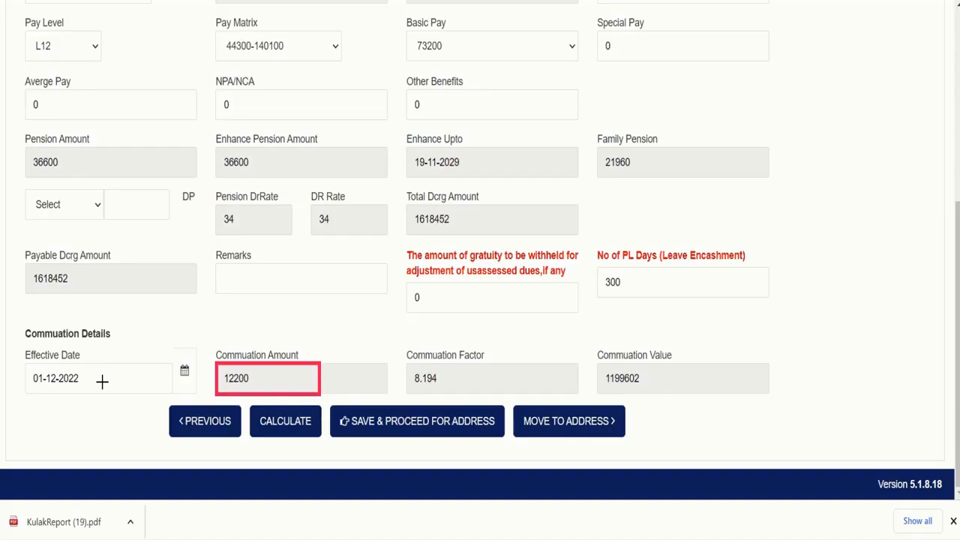
{"action": "left_click_drag", "start_coordinate": [25, 363], "coordinate": [96, 397]}
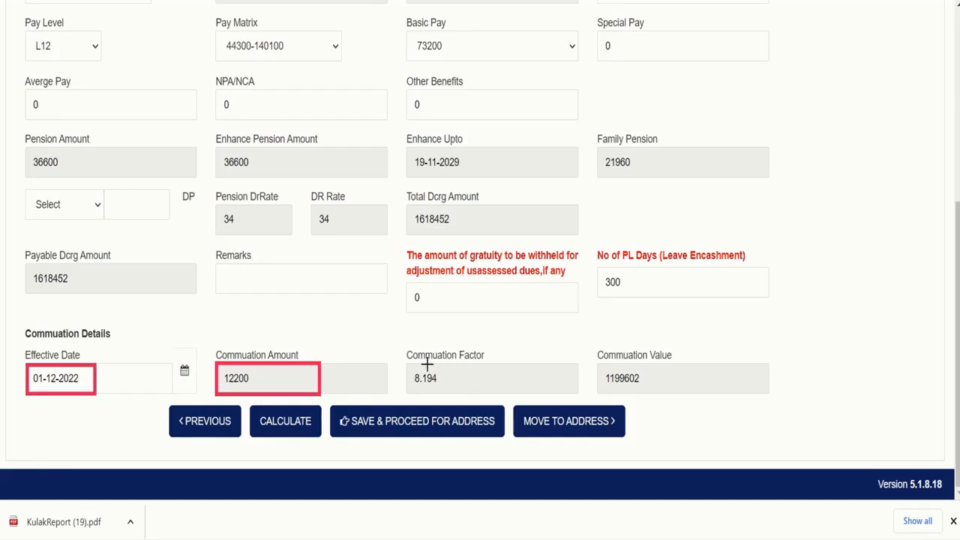
{"action": "mouse_move", "coordinate": [407, 365]}
{"action": "left_mouse_down"}
{"action": "mouse_move", "coordinate": [448, 396]}
{"action": "mouse_move", "coordinate": [481, 390]}
{"action": "left_mouse_up"}
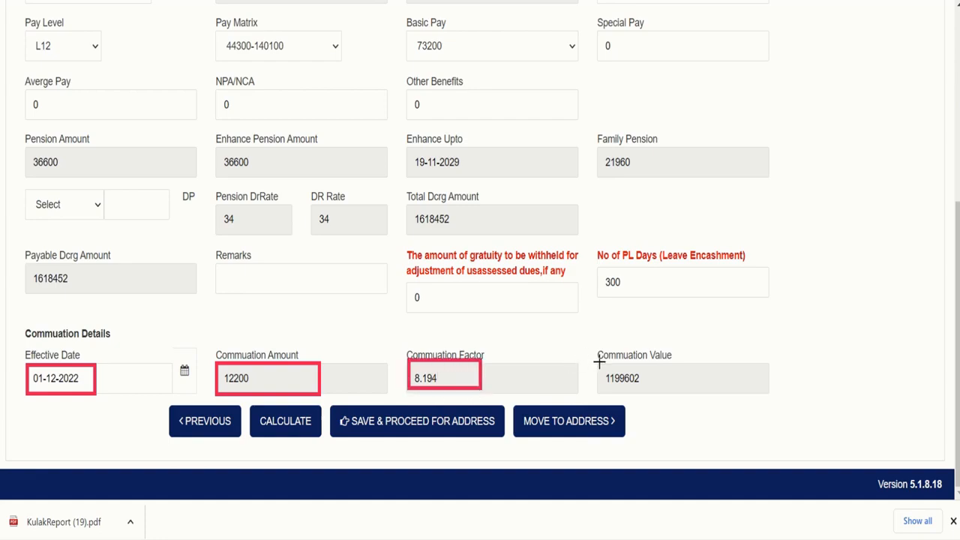
{"action": "mouse_move", "coordinate": [598, 363]}
{"action": "left_mouse_down"}
{"action": "mouse_move", "coordinate": [606, 380]}
{"action": "mouse_move", "coordinate": [664, 394]}
{"action": "left_mouse_up"}
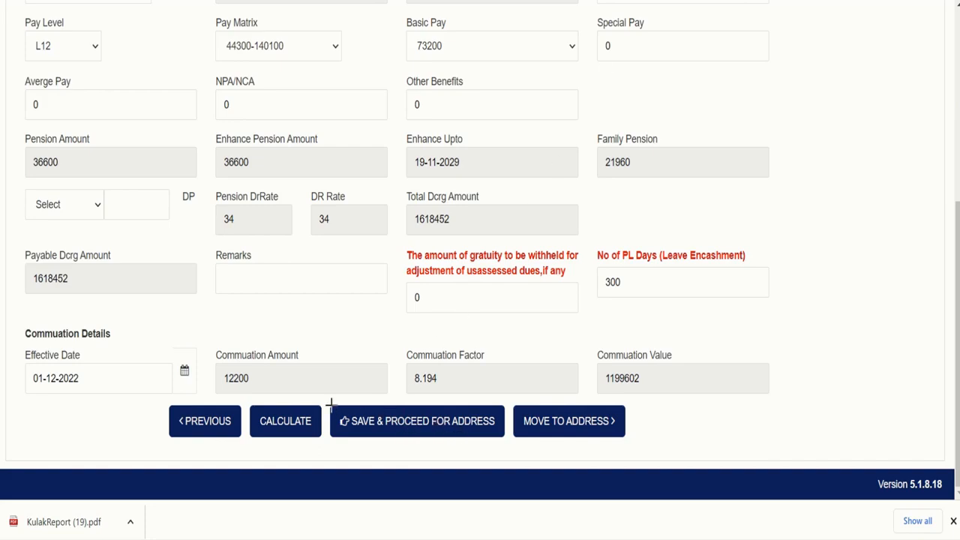
{"action": "left_click_drag", "start_coordinate": [330, 405], "coordinate": [500, 442]}
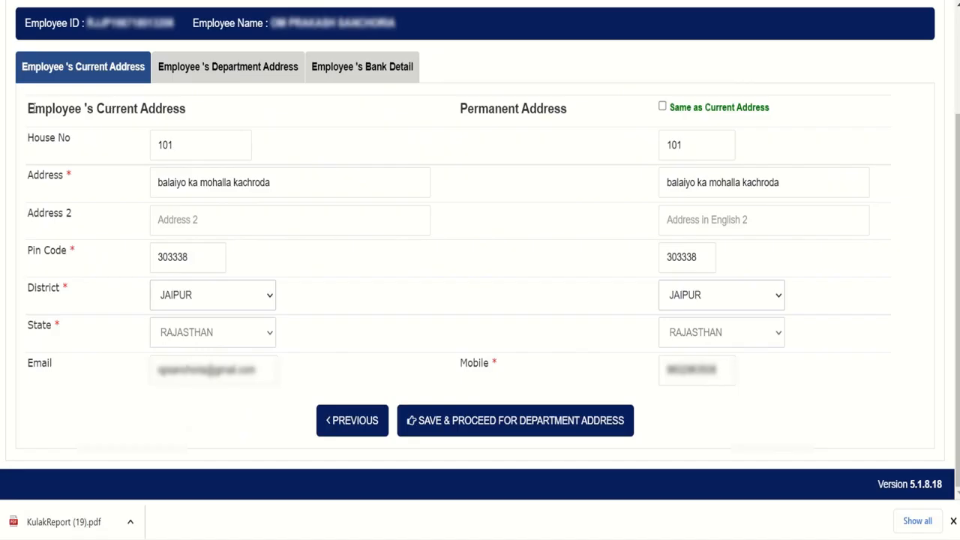
Review the JAIPUR current address and tick 'Same as Current Address' for the permanent address
{"action": "left_click_drag", "start_coordinate": [27, 111], "coordinate": [191, 125]}
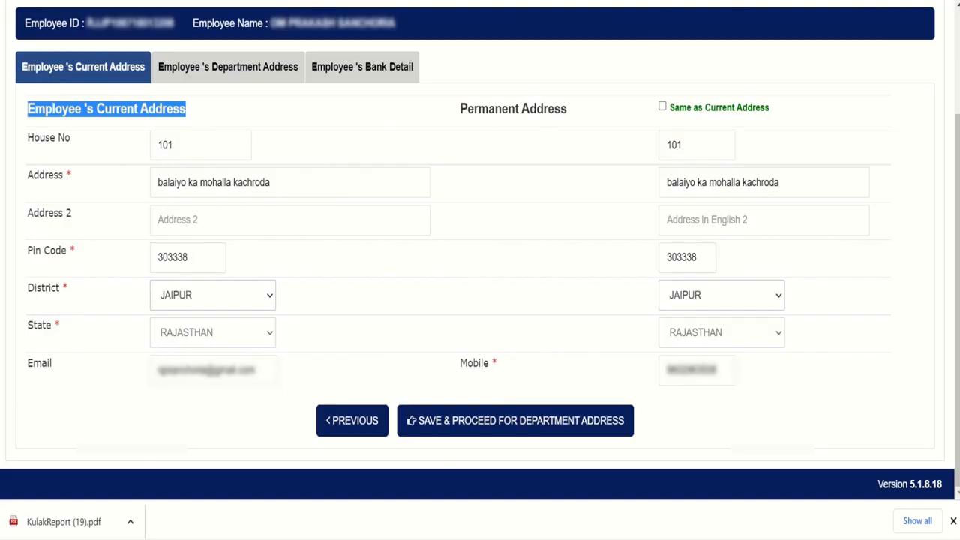
{"action": "key", "text": "ctrl+alt+d"}
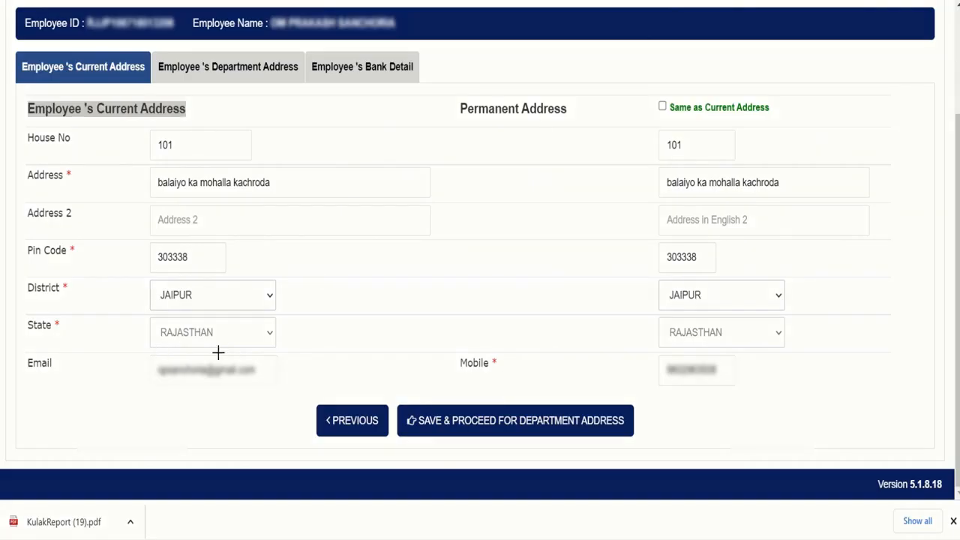
{"action": "mouse_move", "coordinate": [149, 354]}
{"action": "left_mouse_down"}
{"action": "mouse_move", "coordinate": [172, 382]}
{"action": "mouse_move", "coordinate": [278, 385]}
{"action": "left_mouse_up"}
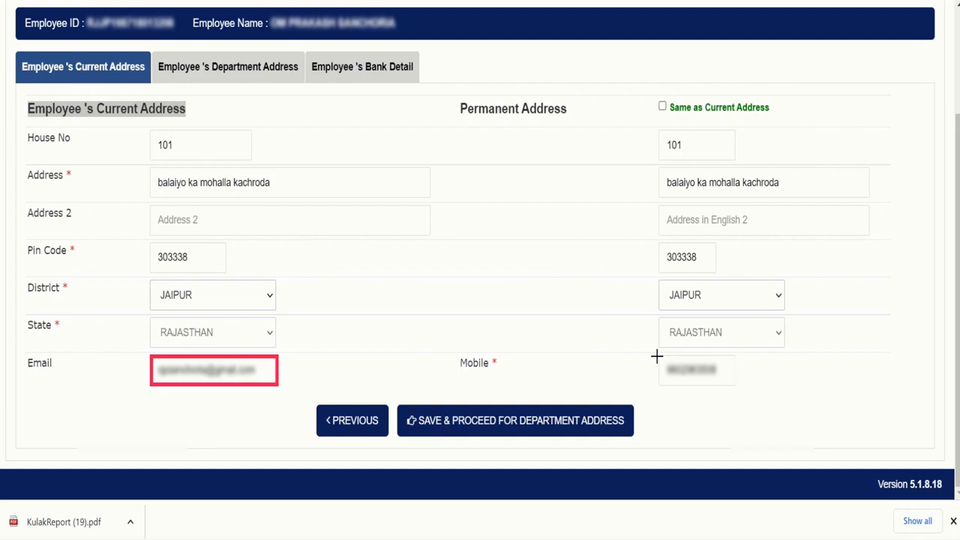
{"action": "mouse_move", "coordinate": [657, 356]}
{"action": "left_mouse_down"}
{"action": "mouse_move", "coordinate": [668, 377]}
{"action": "mouse_move", "coordinate": [735, 388]}
{"action": "left_mouse_up"}
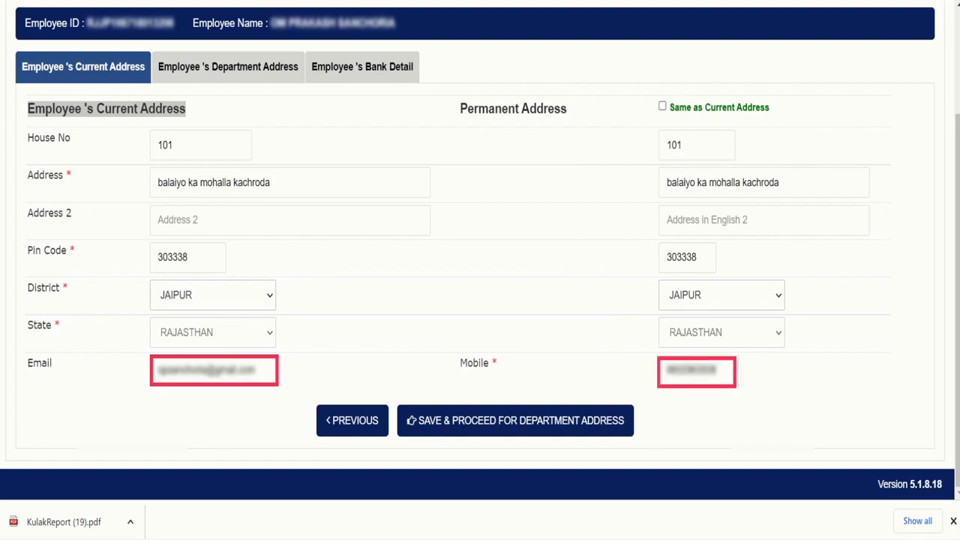
{"action": "key", "text": "Escape"}
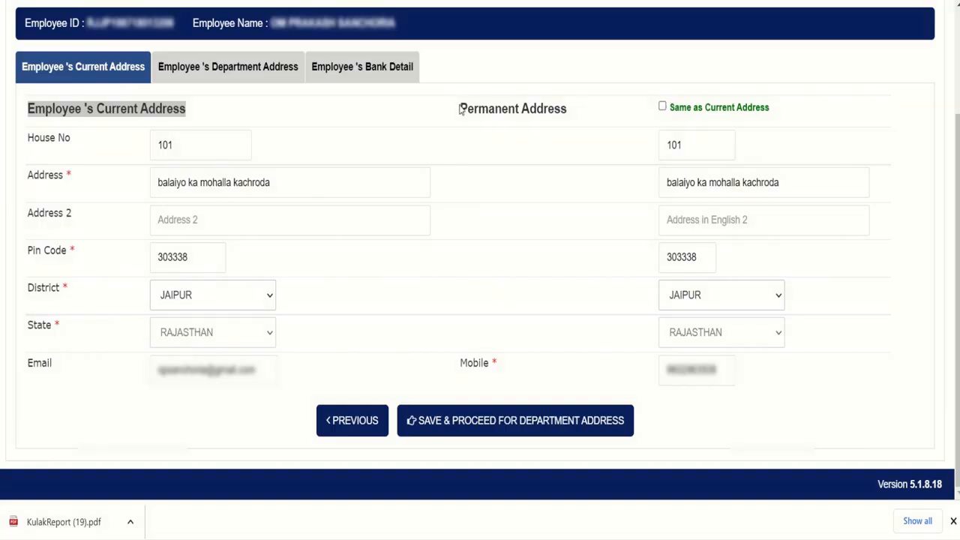
{"action": "left_click_drag", "start_coordinate": [461, 109], "coordinate": [573, 115]}
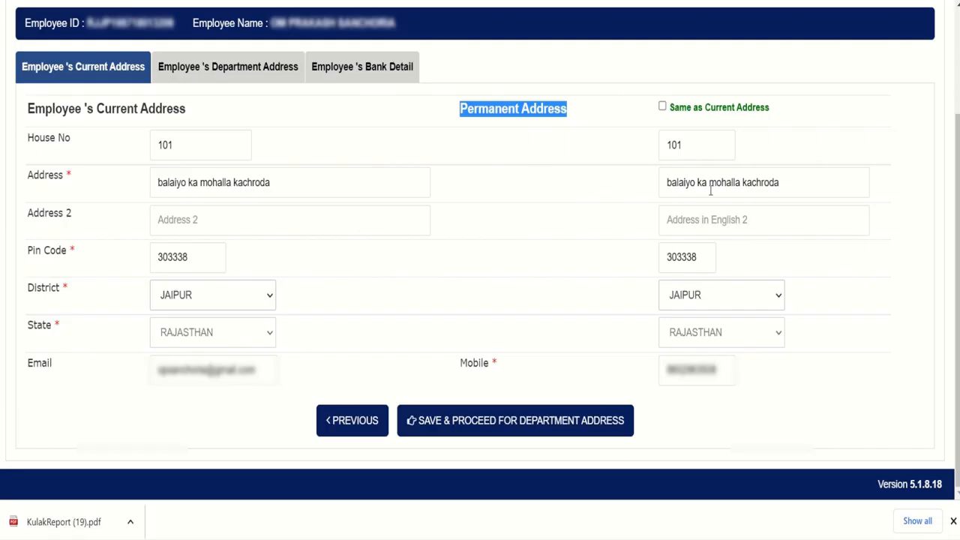
{"action": "left_click", "coordinate": [662, 107]}
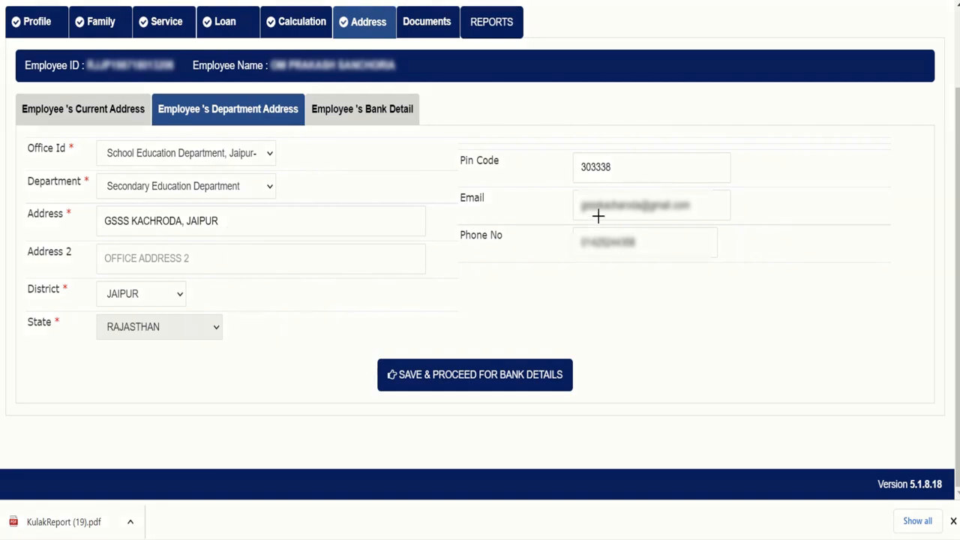
Review the Secondary Education Department office address fields, JAIPUR district, pin 303338
{"action": "mouse_move", "coordinate": [566, 182]}
{"action": "left_mouse_down"}
{"action": "mouse_move", "coordinate": [575, 199]}
{"action": "mouse_move", "coordinate": [724, 223]}
{"action": "left_mouse_up"}
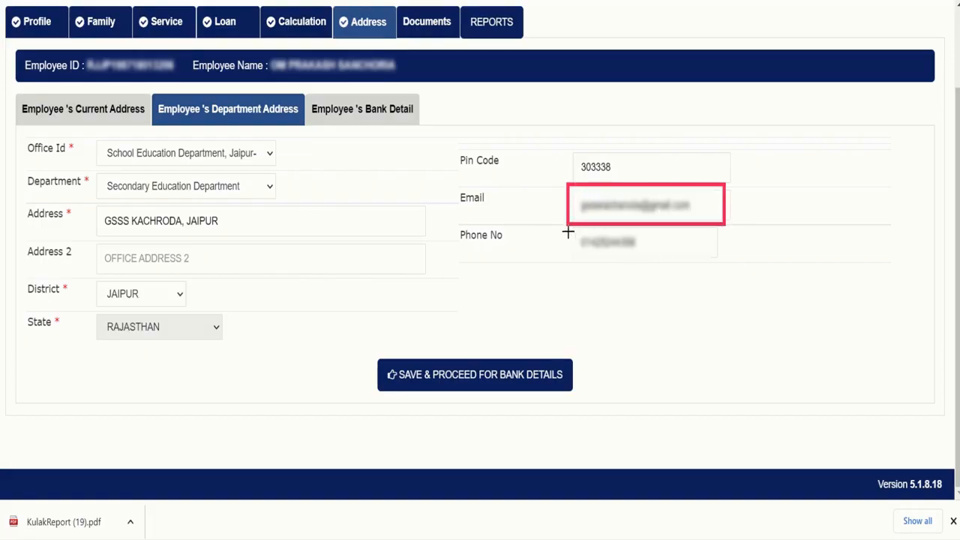
{"action": "mouse_move", "coordinate": [568, 233]}
{"action": "left_mouse_down"}
{"action": "mouse_move", "coordinate": [574, 252]}
{"action": "mouse_move", "coordinate": [703, 266]}
{"action": "left_mouse_up"}
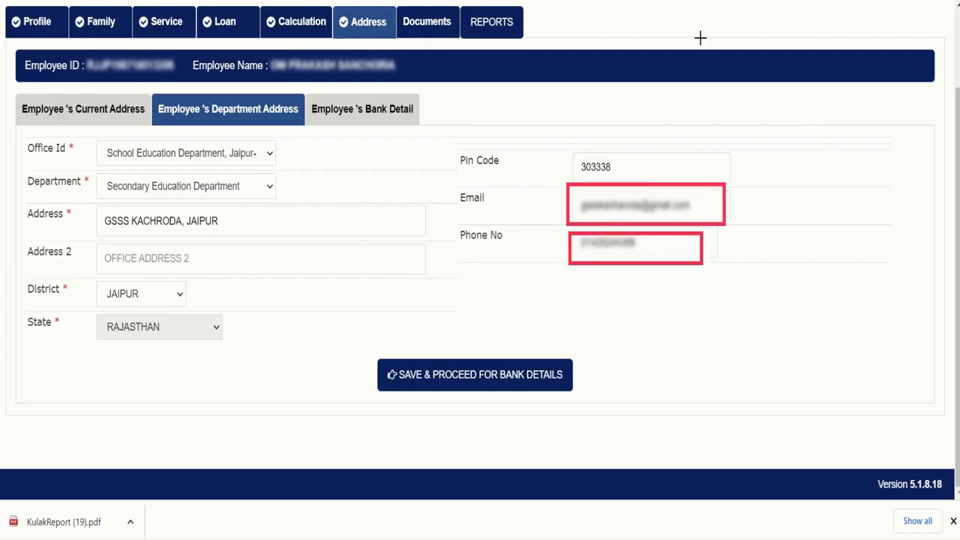
{"action": "key", "text": "Escape"}
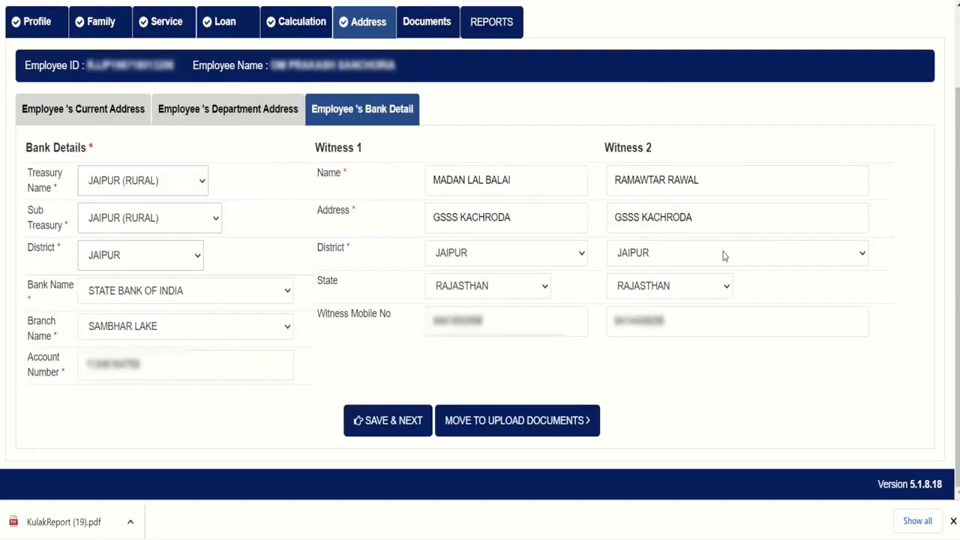
Review the State Bank of India Sambhar Lake branch details and both witnesses' details
{"action": "left_click_drag", "start_coordinate": [322, 193], "coordinate": [199, 369]}
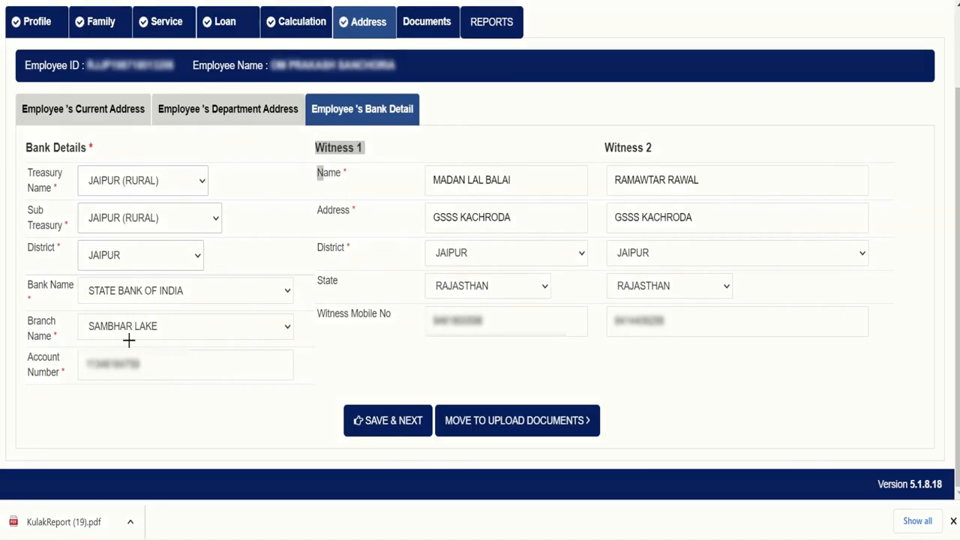
{"action": "mouse_move", "coordinate": [78, 346]}
{"action": "left_mouse_down"}
{"action": "mouse_move", "coordinate": [118, 382]}
{"action": "mouse_move", "coordinate": [169, 384]}
{"action": "left_mouse_up"}
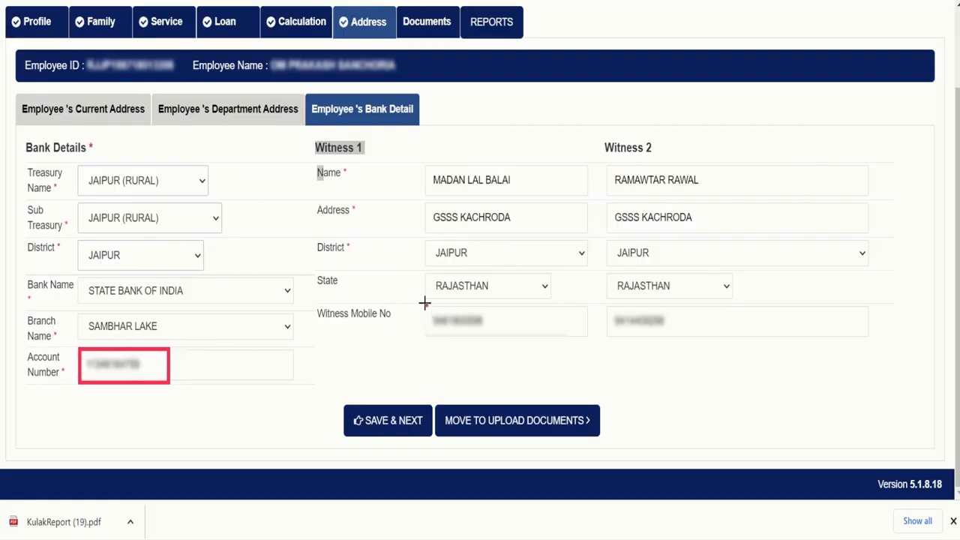
{"action": "mouse_move", "coordinate": [424, 303]}
{"action": "left_mouse_down"}
{"action": "mouse_move", "coordinate": [465, 337]}
{"action": "mouse_move", "coordinate": [528, 339]}
{"action": "left_mouse_up"}
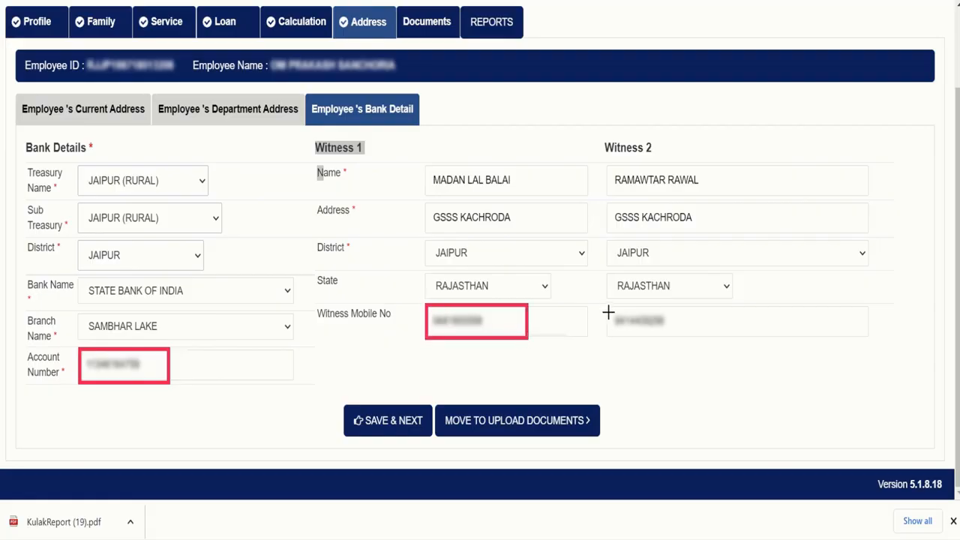
{"action": "mouse_move", "coordinate": [608, 306]}
{"action": "left_mouse_down"}
{"action": "mouse_move", "coordinate": [649, 336]}
{"action": "mouse_move", "coordinate": [696, 340]}
{"action": "left_mouse_up"}
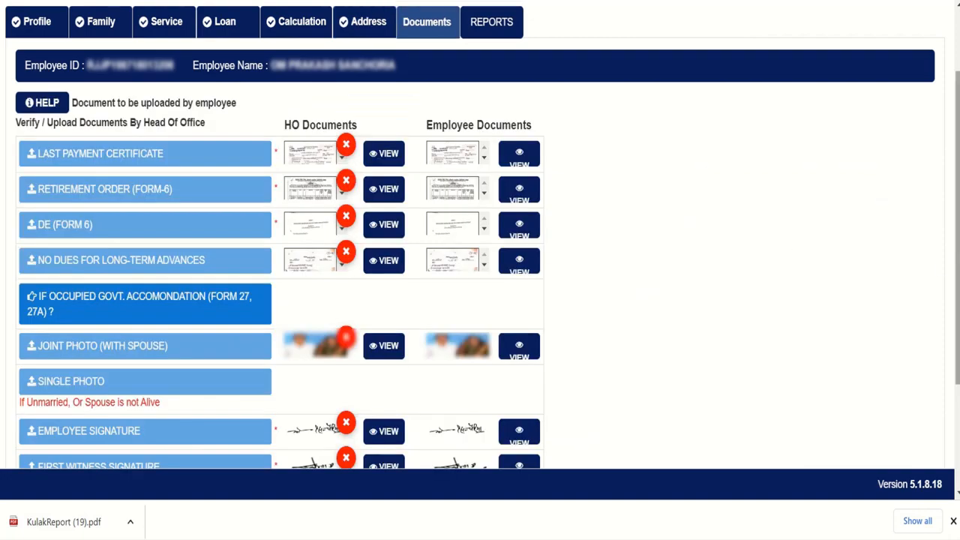
View the employee's Last Payment Certificate, Retirement Order, DE (Form 6) and No Dues uploads
{"action": "scroll", "coordinate": [479, 235], "scroll_direction": "down", "scroll_amount": 2}
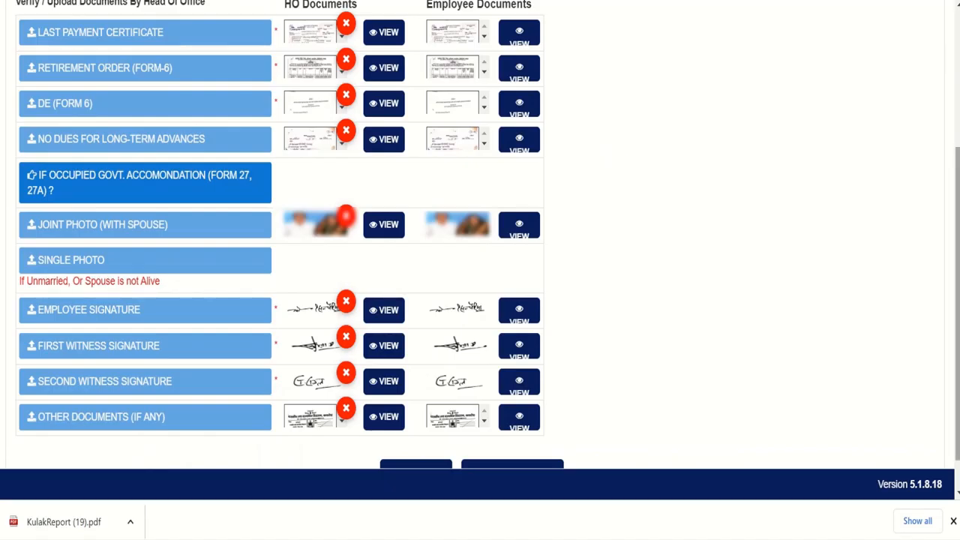
{"action": "scroll", "coordinate": [700, 161], "scroll_direction": "up", "scroll_amount": 1}
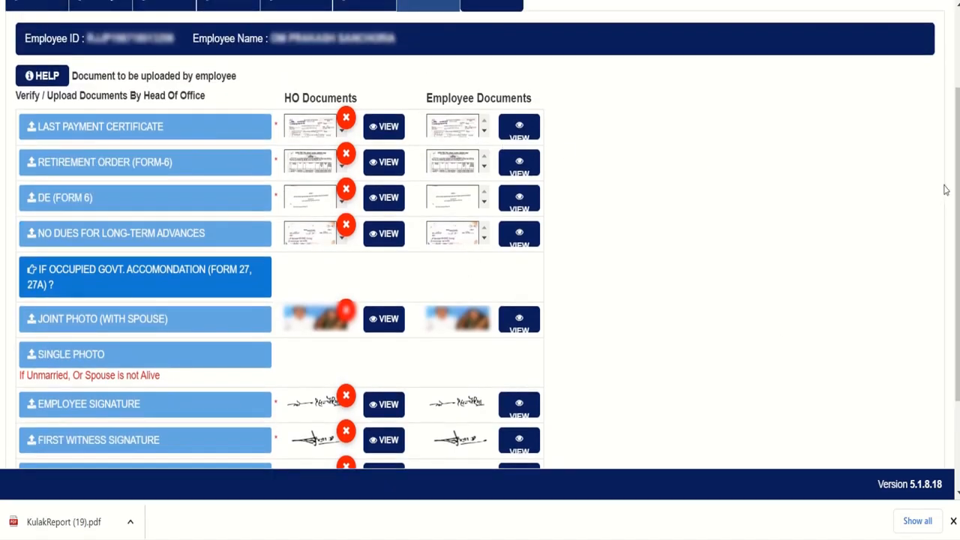
{"action": "scroll", "coordinate": [480, 235], "scroll_direction": "down", "scroll_amount": 1}
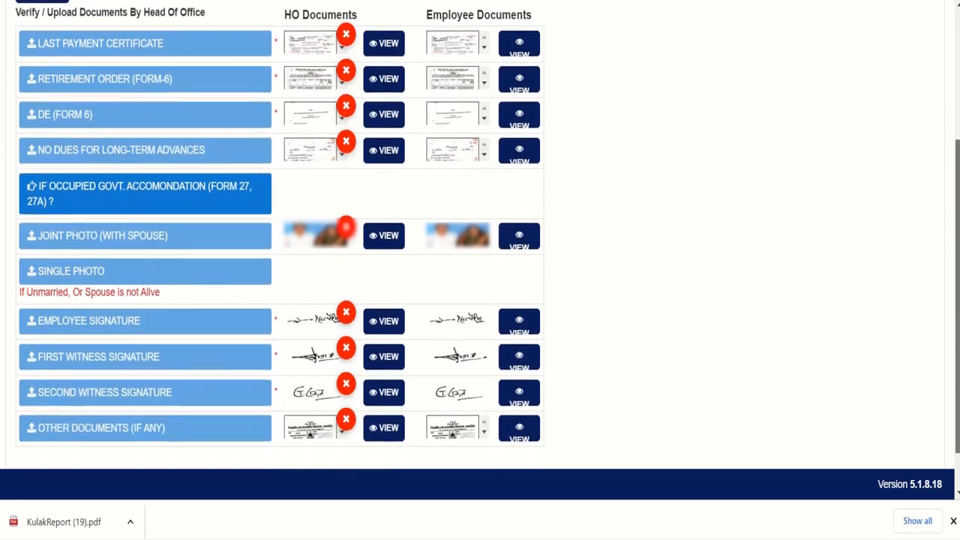
{"action": "left_click", "coordinate": [529, 54]}
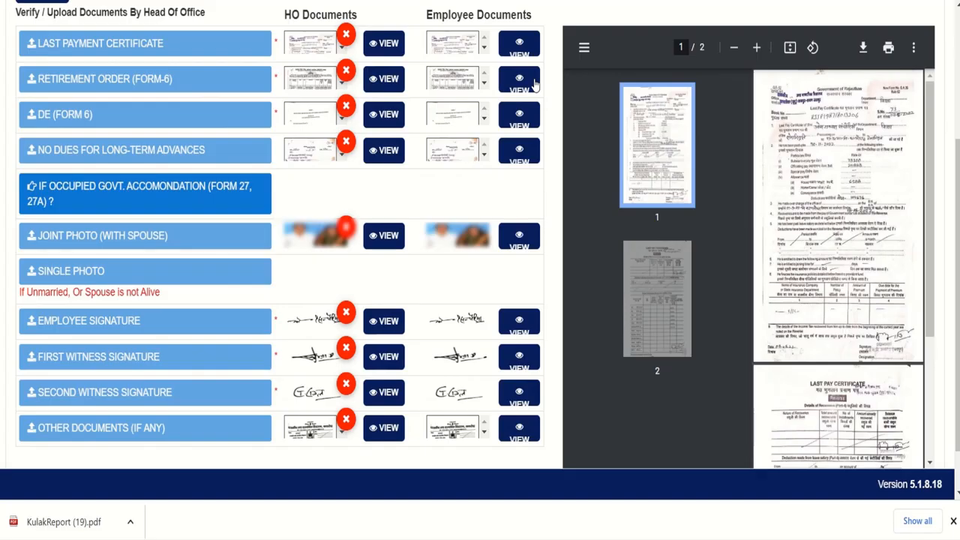
{"action": "left_click", "coordinate": [529, 120]}
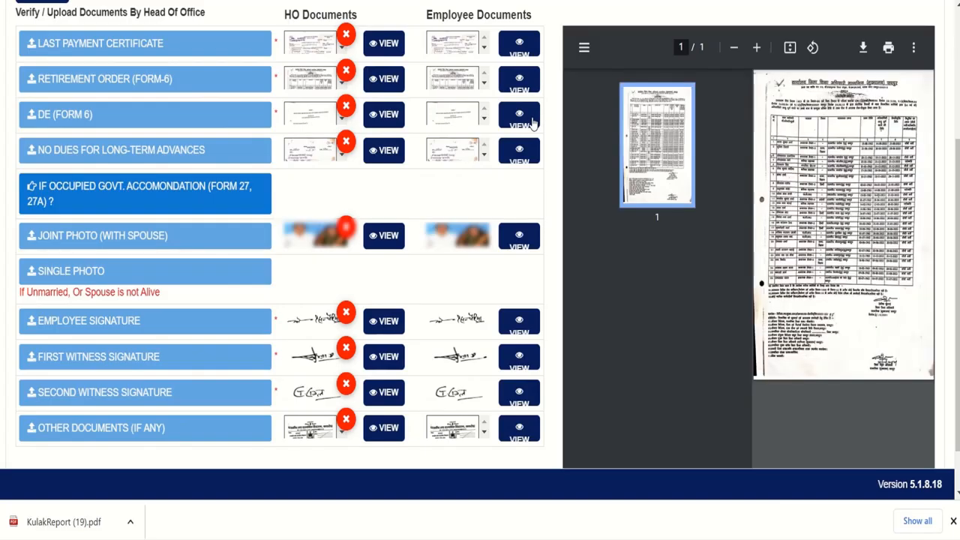
{"action": "left_click", "coordinate": [534, 124]}
{"action": "left_click", "coordinate": [527, 154]}
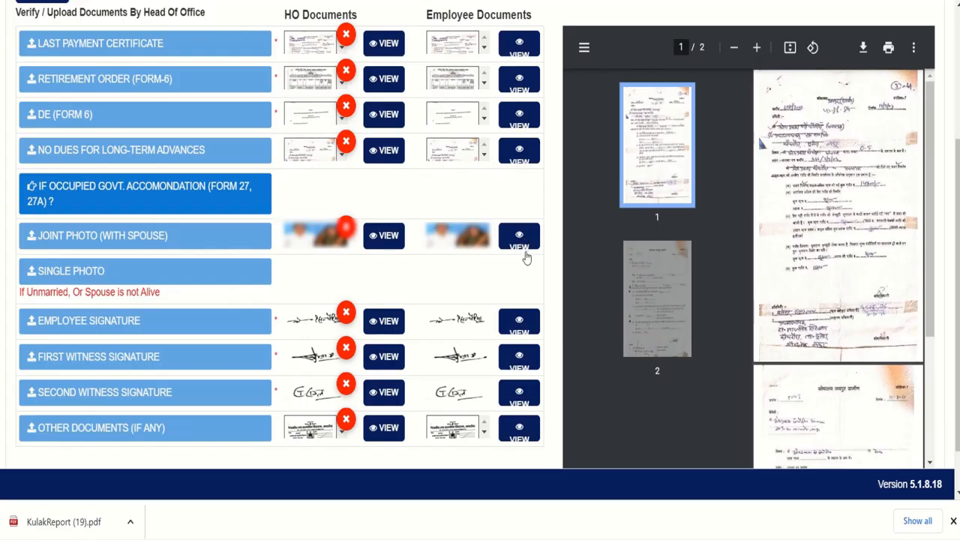
View the employee's signature, both witnesses' signatures and the Other Documents certificate
{"action": "left_click", "coordinate": [527, 330]}
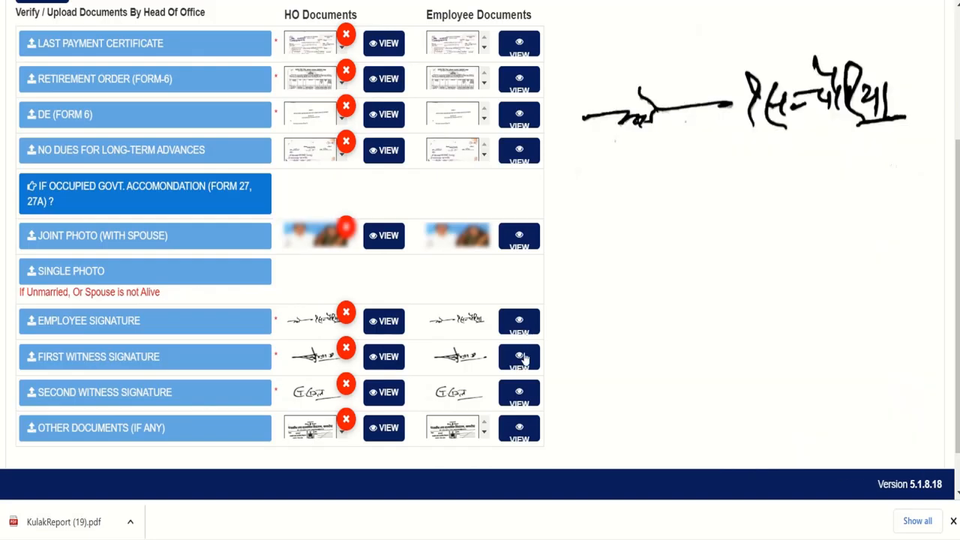
{"action": "left_click", "coordinate": [524, 359]}
{"action": "left_click", "coordinate": [521, 409]}
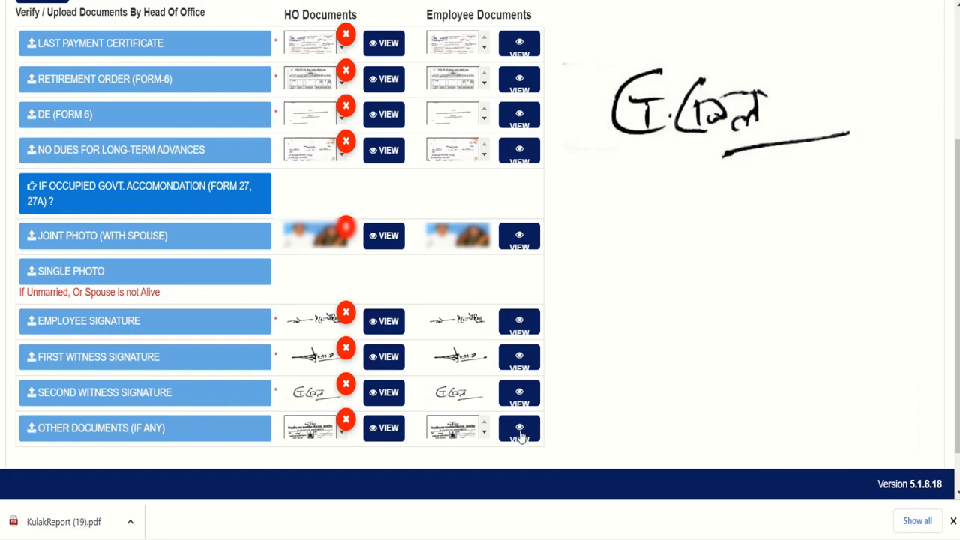
{"action": "left_click", "coordinate": [519, 432]}
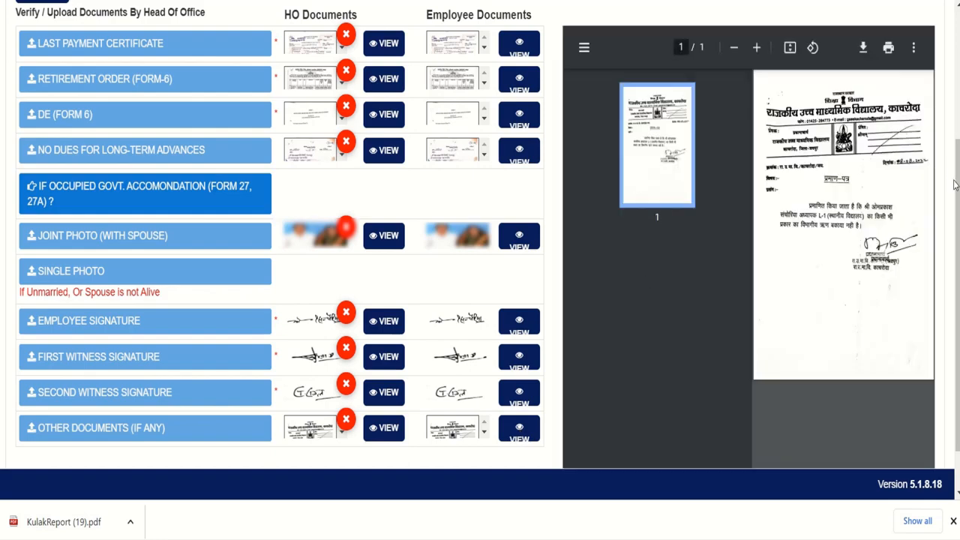
{"action": "scroll", "coordinate": [933, 150], "scroll_direction": "up", "scroll_amount": 1}
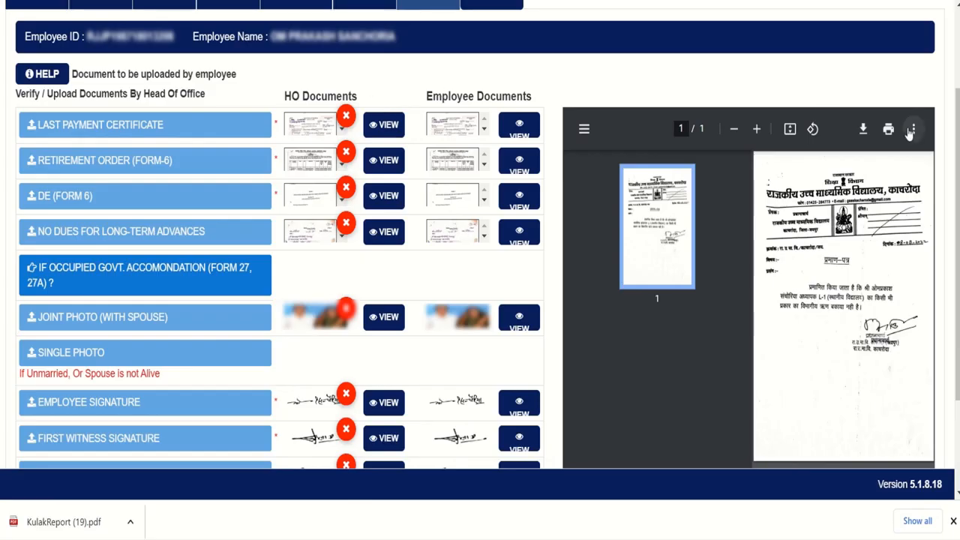
{"action": "scroll", "coordinate": [949, 224], "scroll_direction": "down", "scroll_amount": 2}
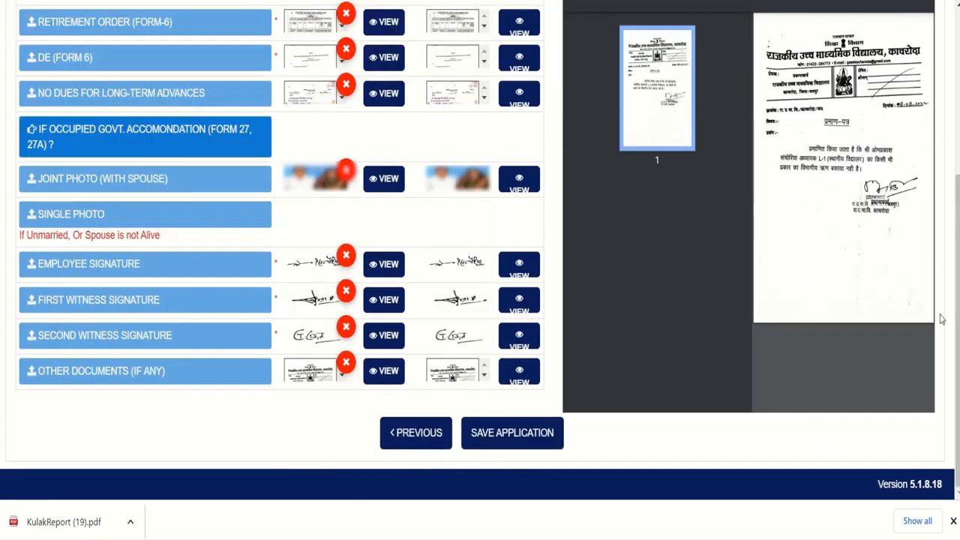
Save the pension application as a draft and confirm YES in the Draft Save dialog
{"action": "left_click", "coordinate": [509, 444]}
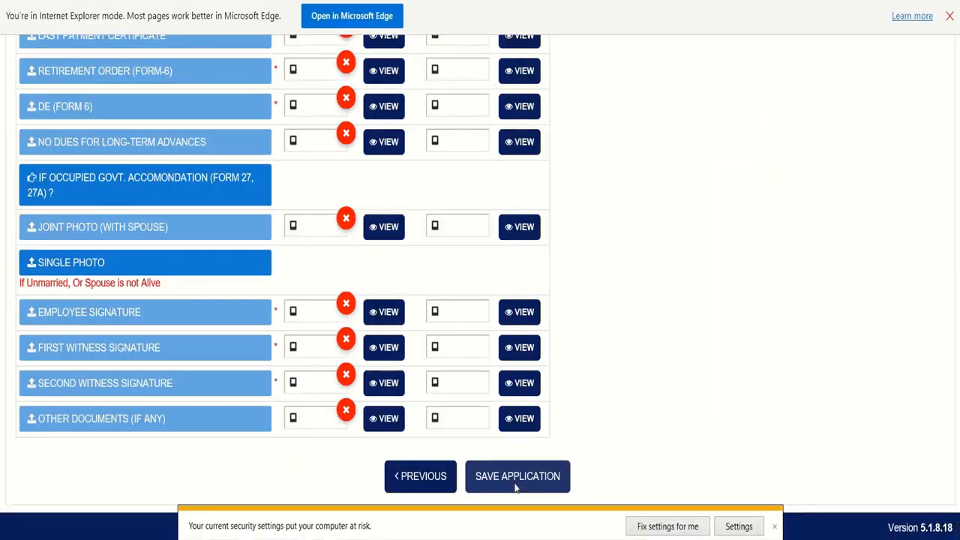
{"action": "left_click", "coordinate": [516, 488]}
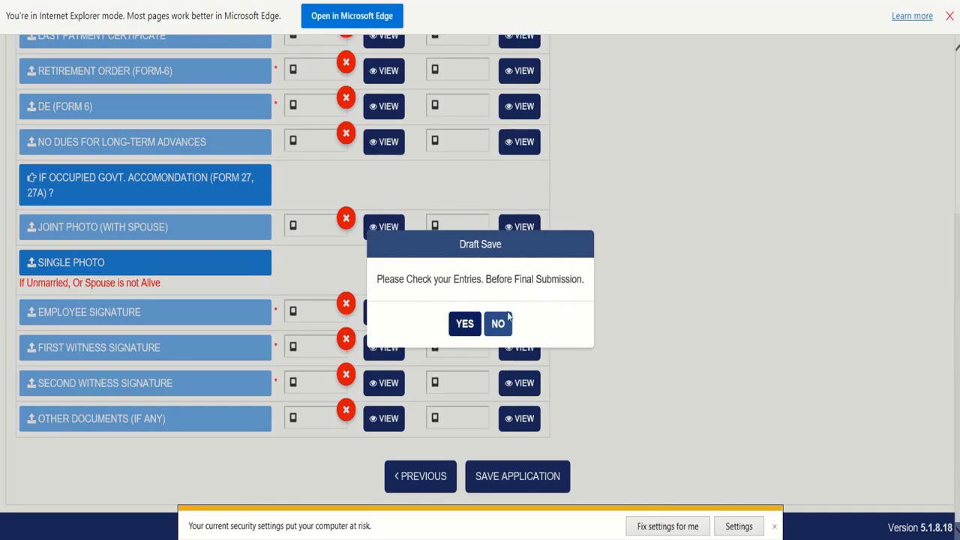
{"action": "left_click", "coordinate": [465, 324]}
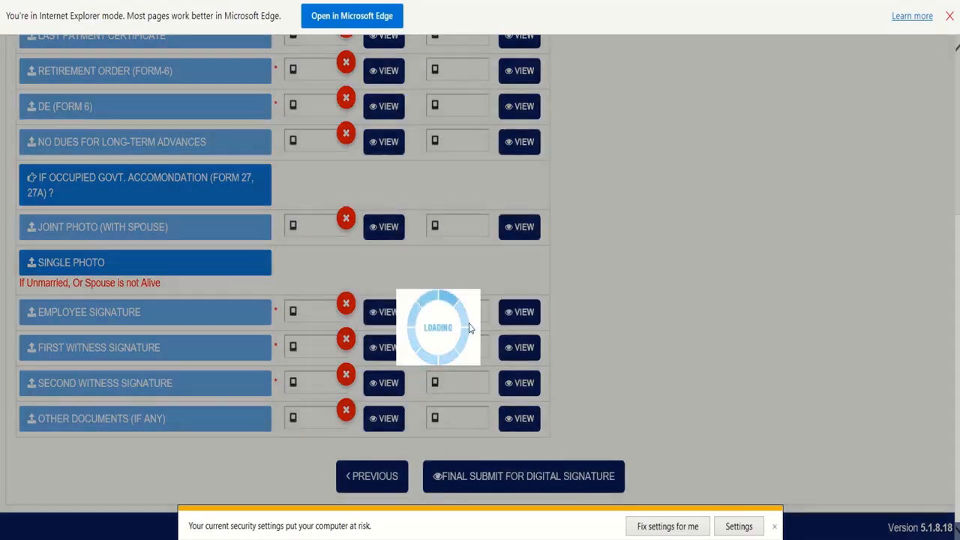
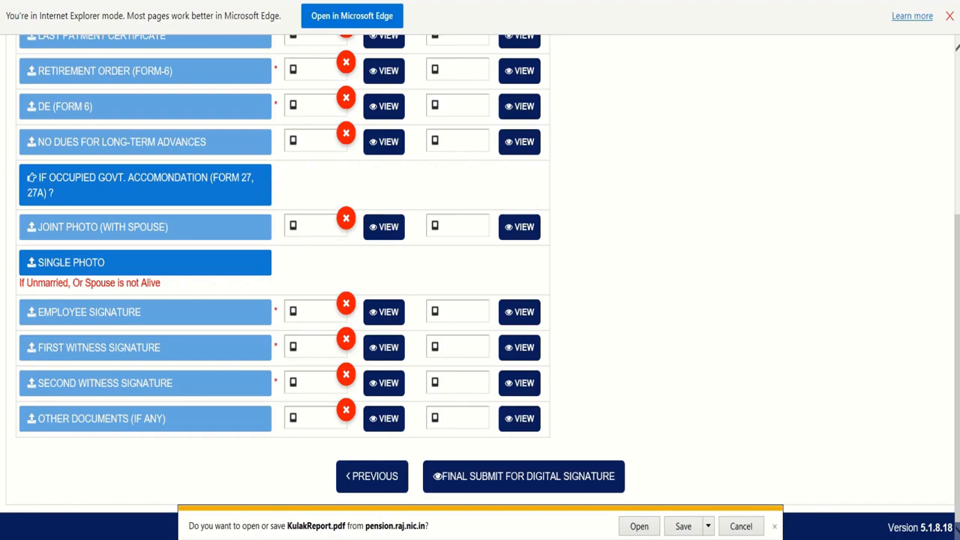
Minimize the browser with the pension form to show the Windows desktop
{"action": "key", "text": "super+d"}
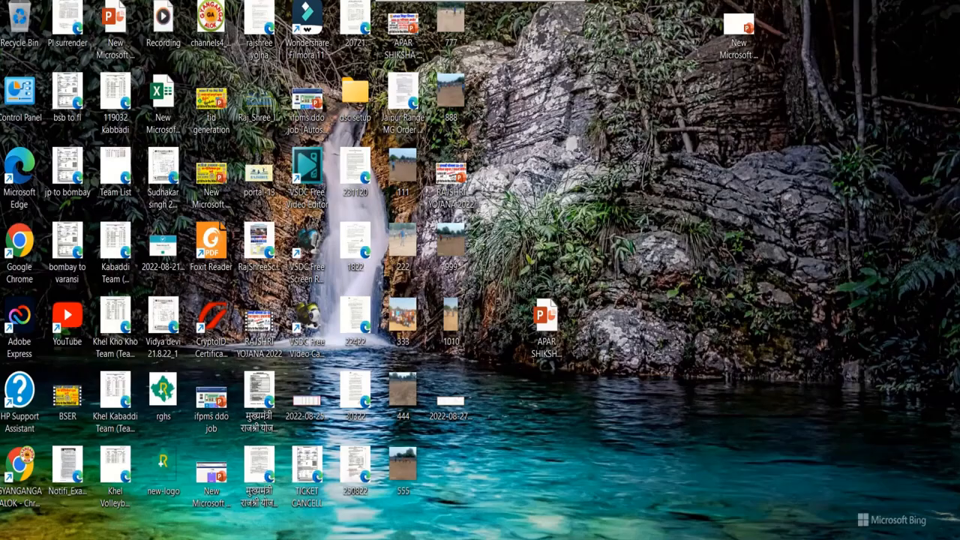
Log in to the mToken CryptoID utility as User with the token PIN, then return to the pension portal
{"action": "double_click", "coordinate": [212, 328]}
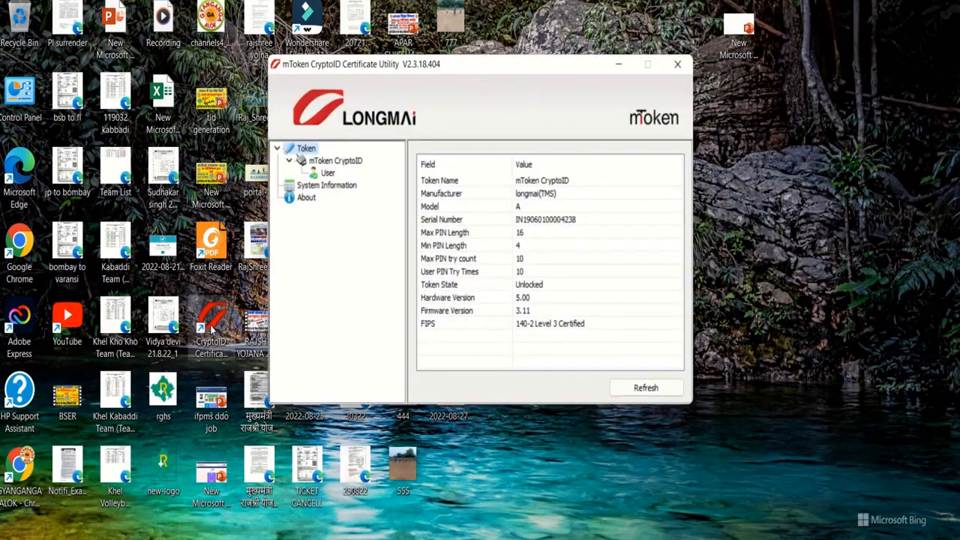
{"action": "left_click", "coordinate": [327, 174]}
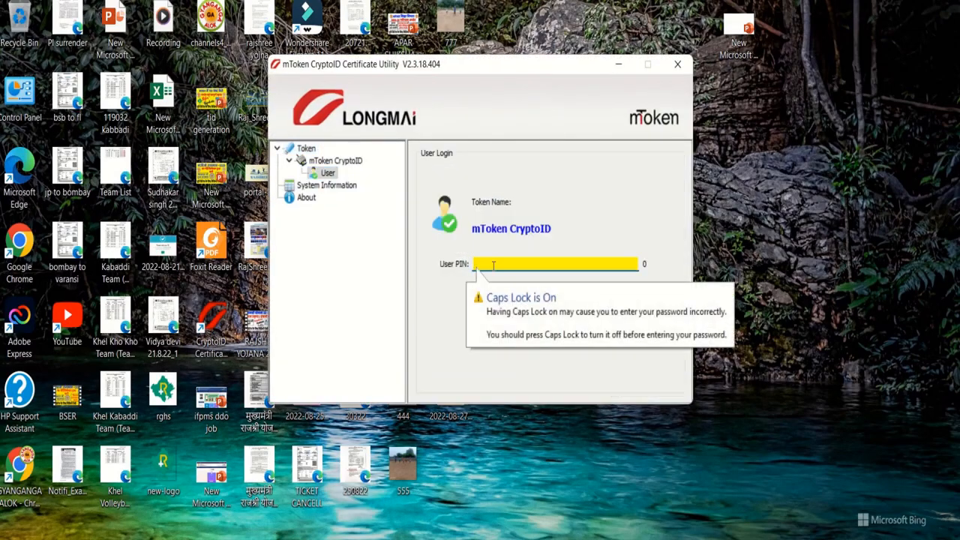
{"action": "type", "text": "1234"}
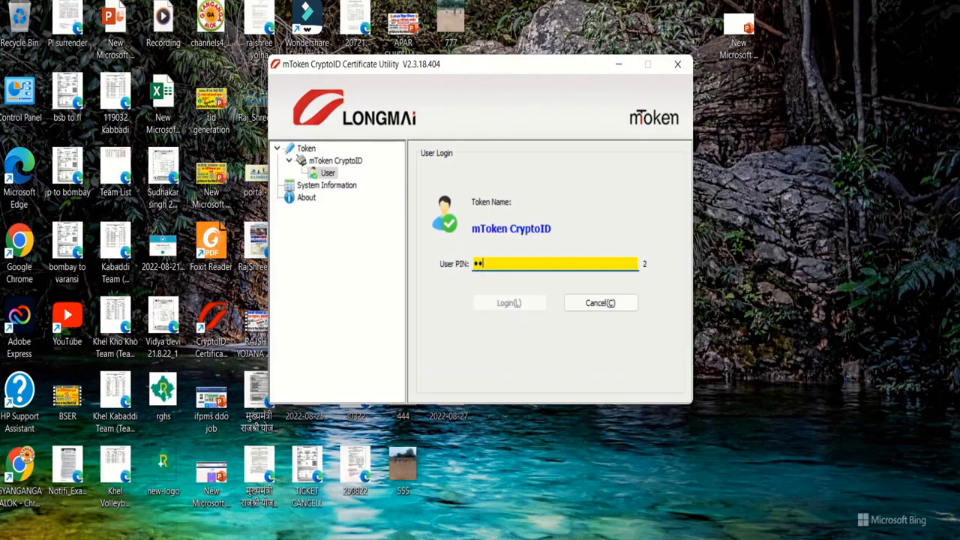
{"action": "type", "text": "5678"}
{"action": "left_click", "coordinate": [493, 303]}
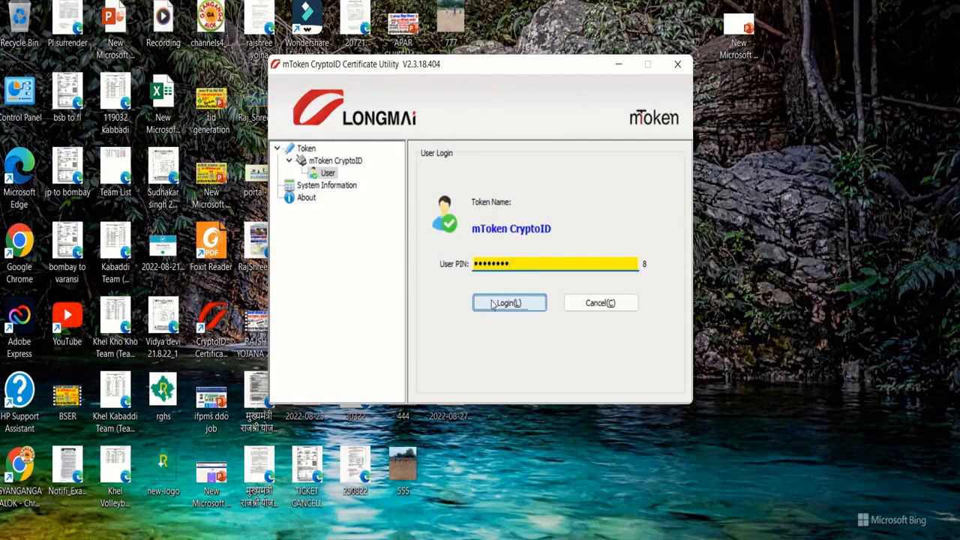
{"action": "left_click", "coordinate": [618, 66]}
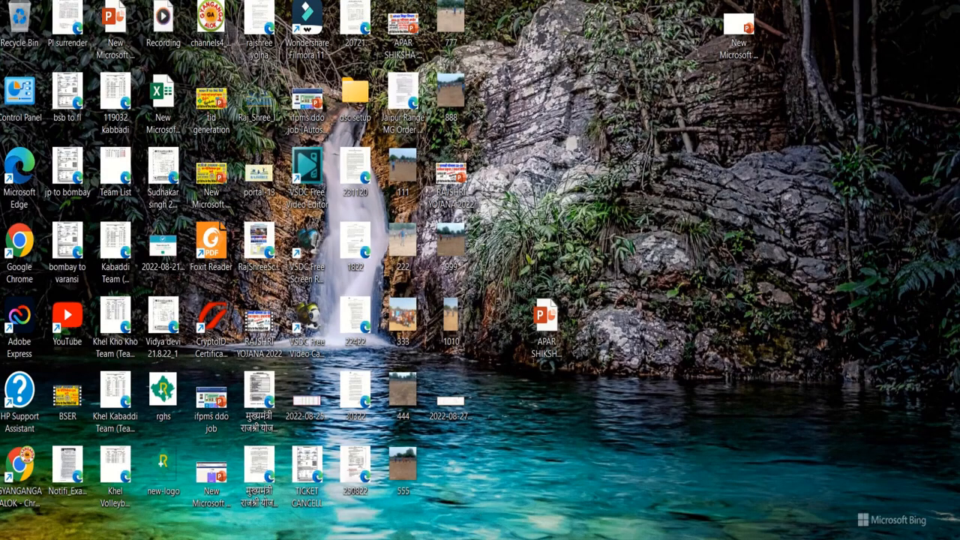
{"action": "left_click", "coordinate": [478, 539]}
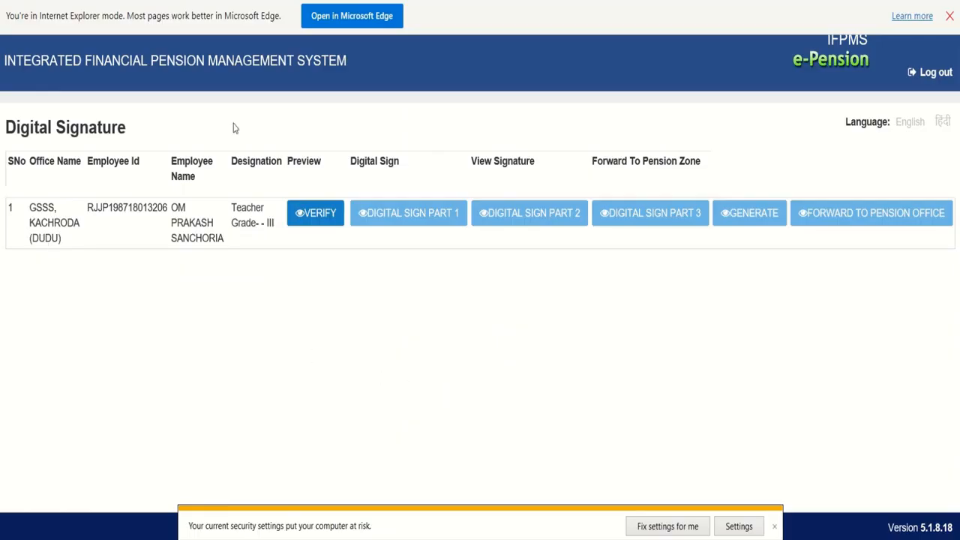
Verify the pensioner's case on the Digital Signature page and dismiss the result
{"action": "left_click", "coordinate": [322, 217]}
{"action": "left_click", "coordinate": [313, 221]}
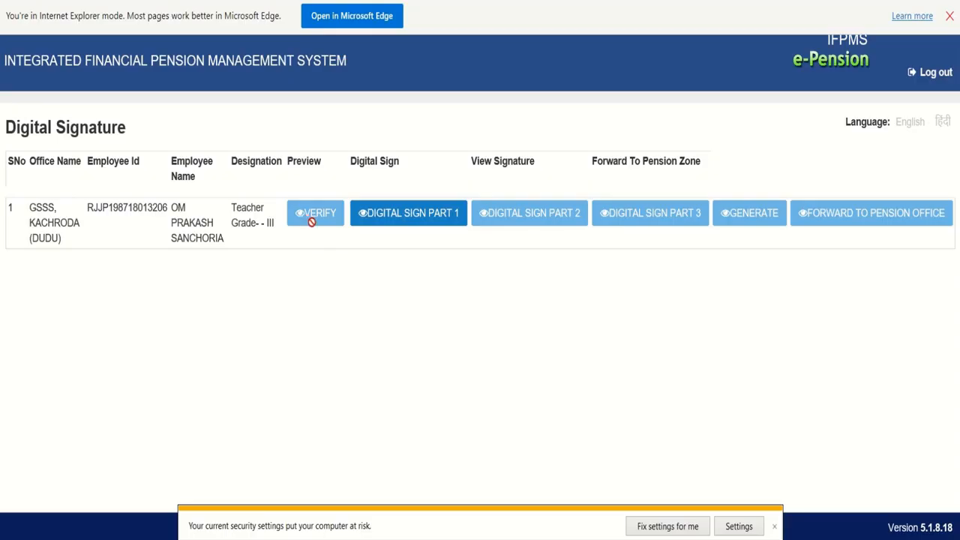
Sign part 1 of the application after checking the token certificate's details
{"action": "left_click", "coordinate": [414, 225]}
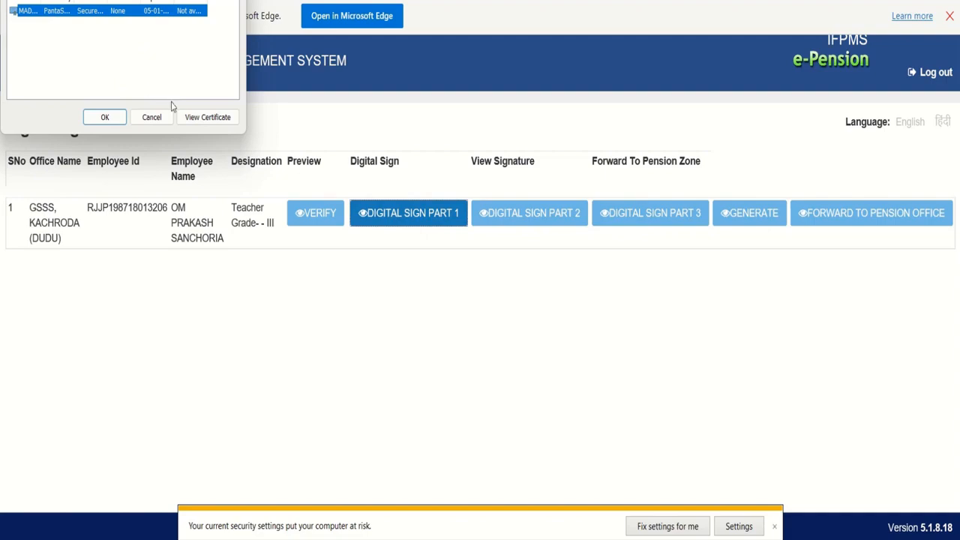
{"action": "left_click", "coordinate": [189, 118]}
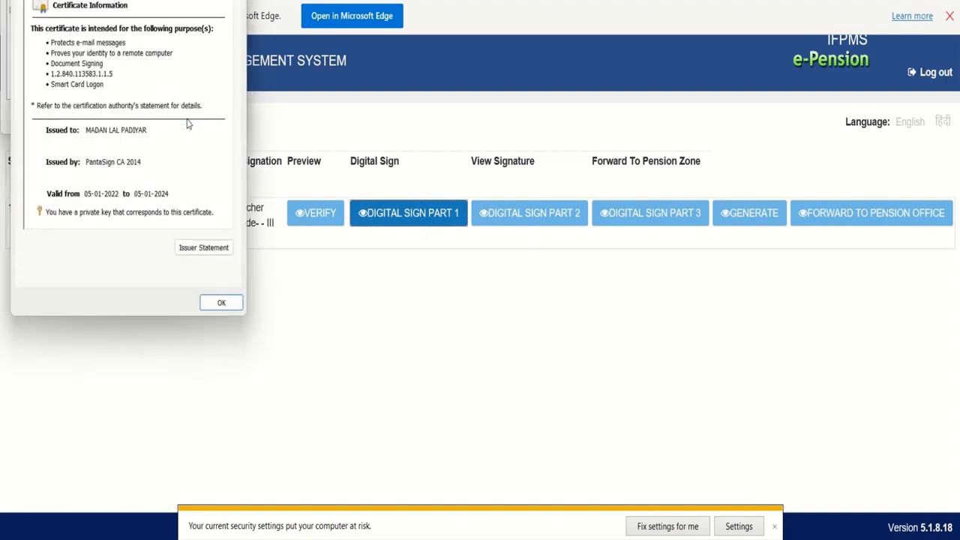
{"action": "left_click", "coordinate": [216, 308]}
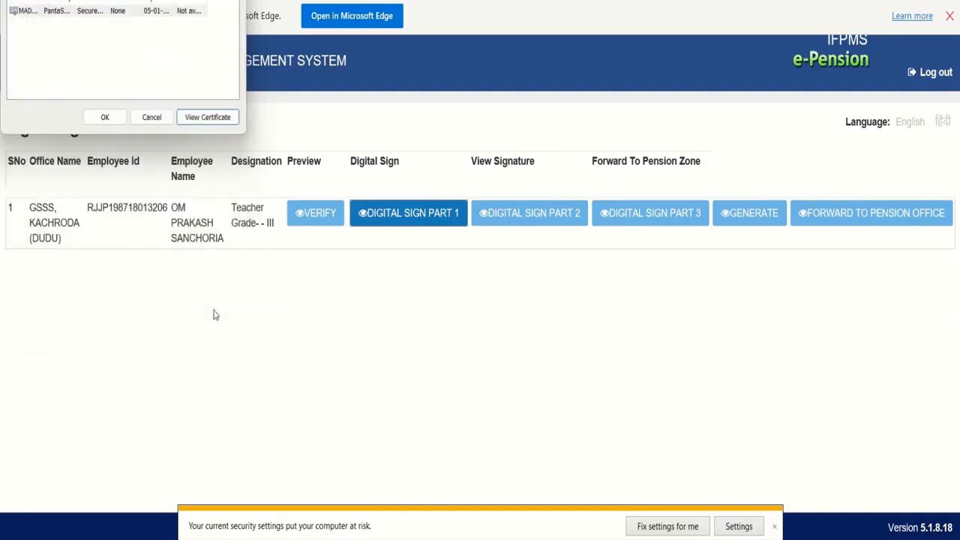
{"action": "left_click", "coordinate": [107, 121]}
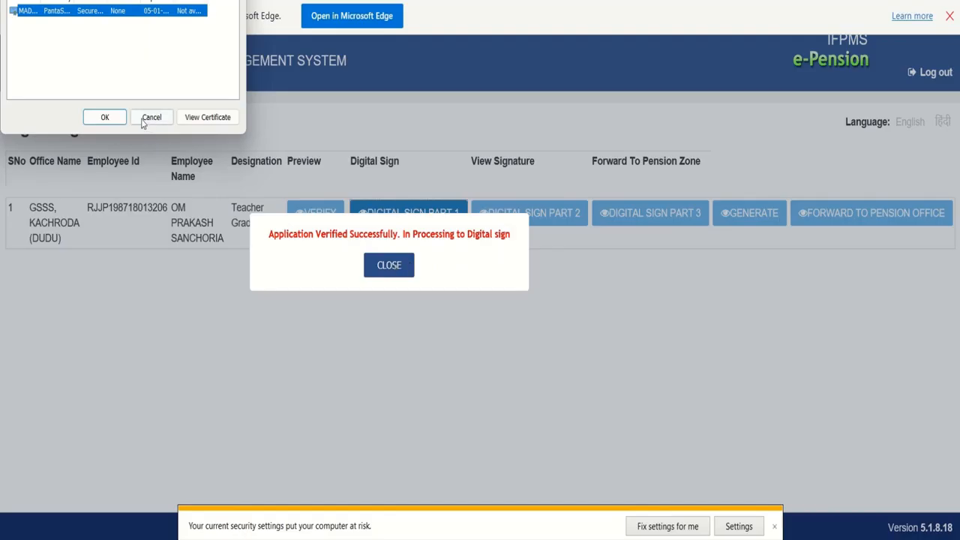
{"action": "left_click", "coordinate": [115, 123]}
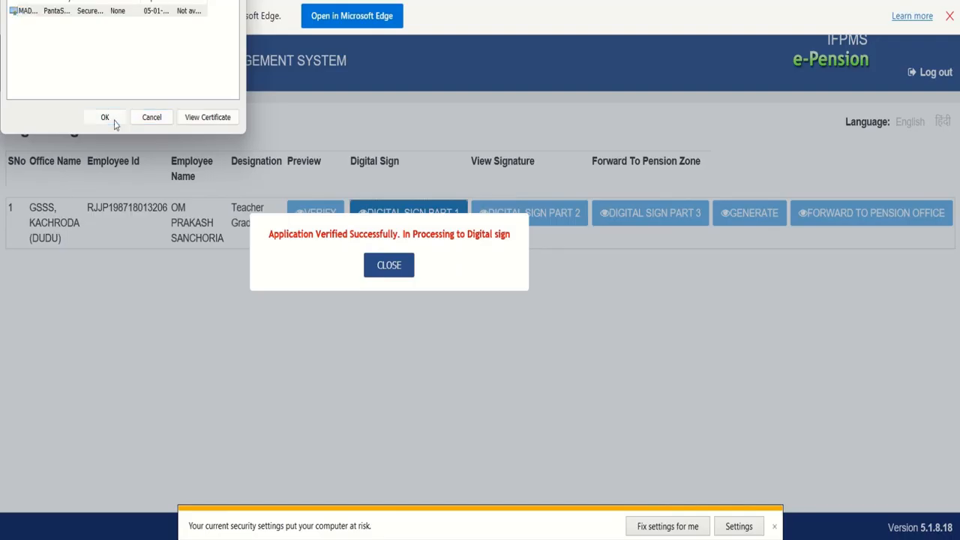
{"action": "left_click", "coordinate": [379, 276]}
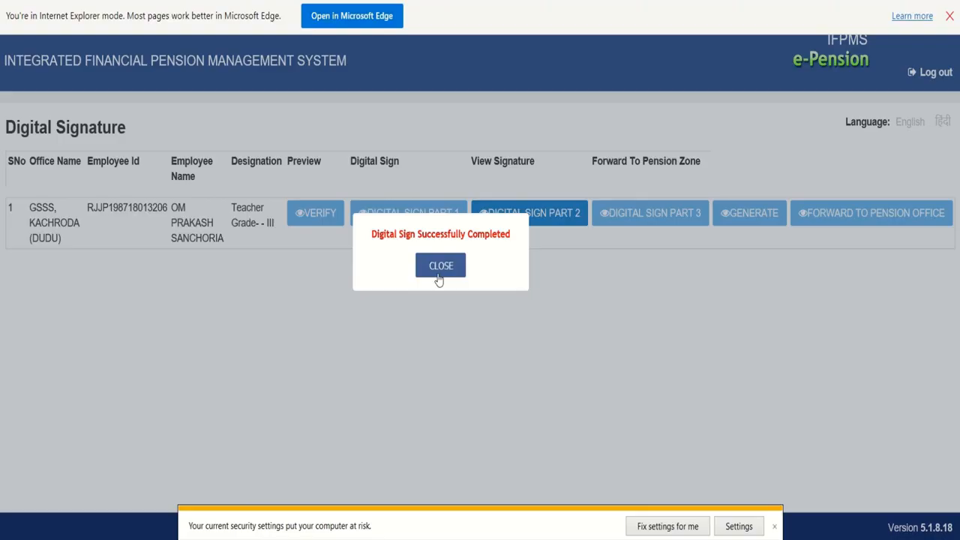
Dismiss the Digital Sign Successfully Completed message for part 1
{"action": "left_click", "coordinate": [438, 278]}
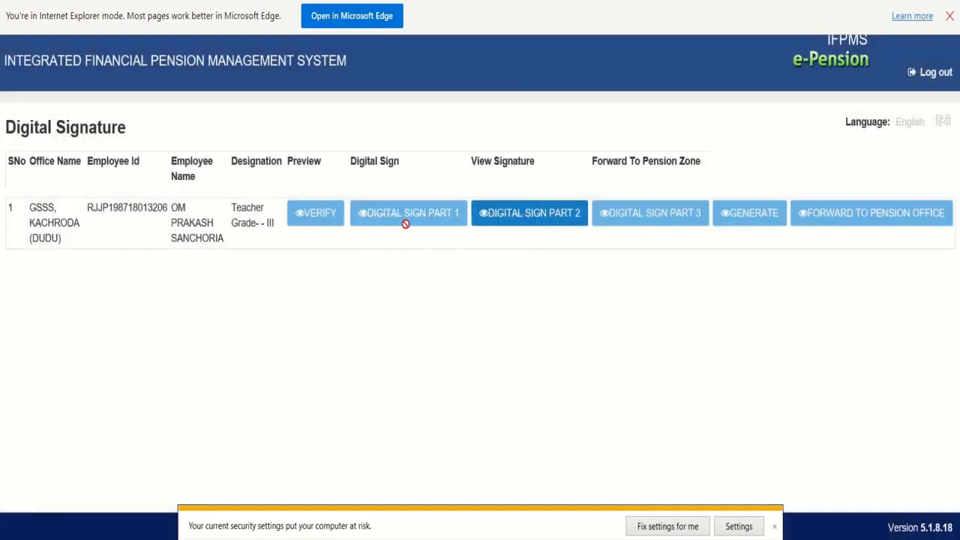
Sign part 2 of the application with the token certificate
{"action": "left_click", "coordinate": [537, 216]}
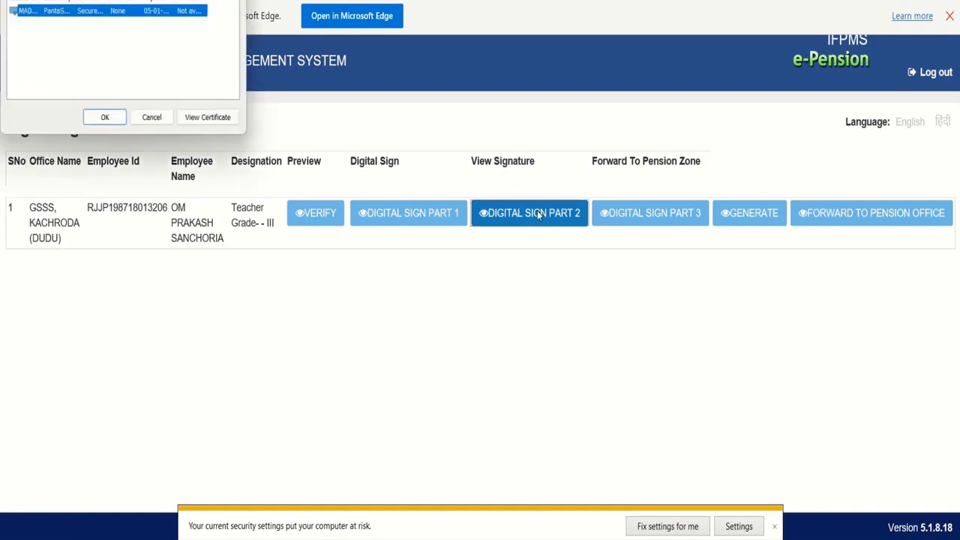
{"action": "left_click", "coordinate": [108, 120]}
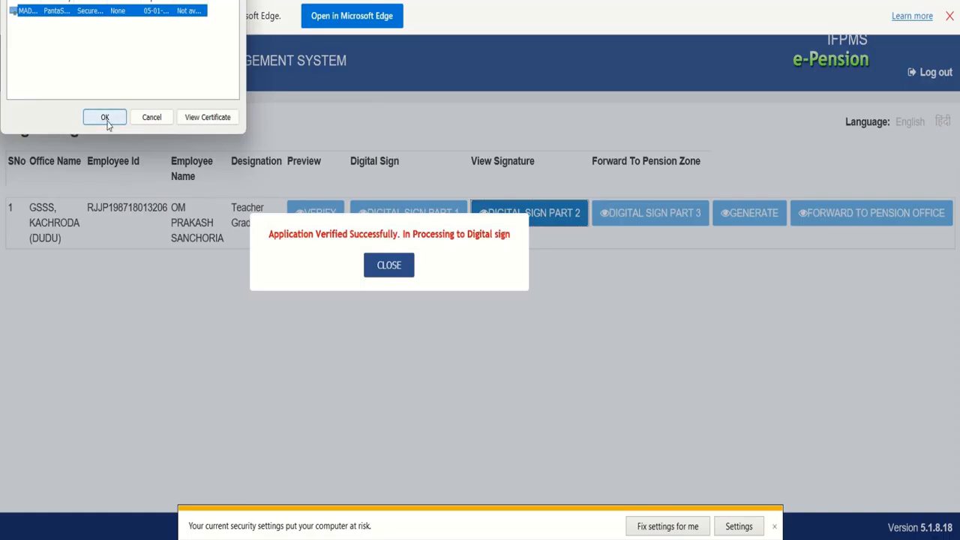
{"action": "left_click", "coordinate": [106, 120]}
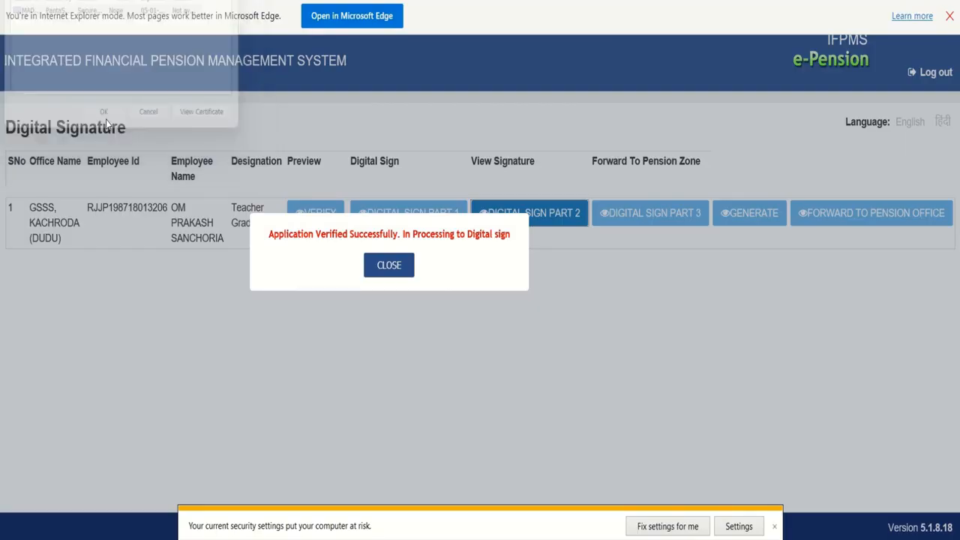
{"action": "left_click", "coordinate": [386, 267]}
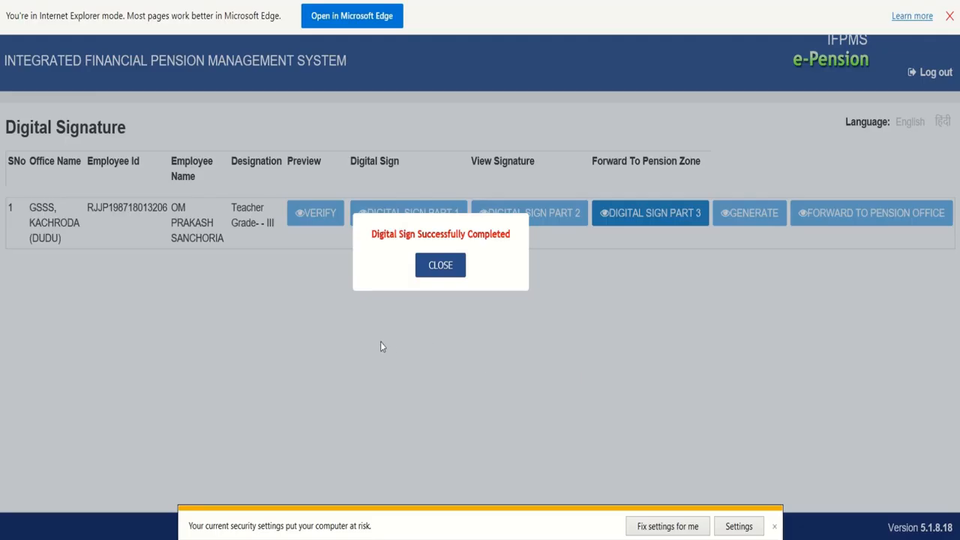
Sign part 3 of the application with the token certificate
{"action": "left_click", "coordinate": [441, 267]}
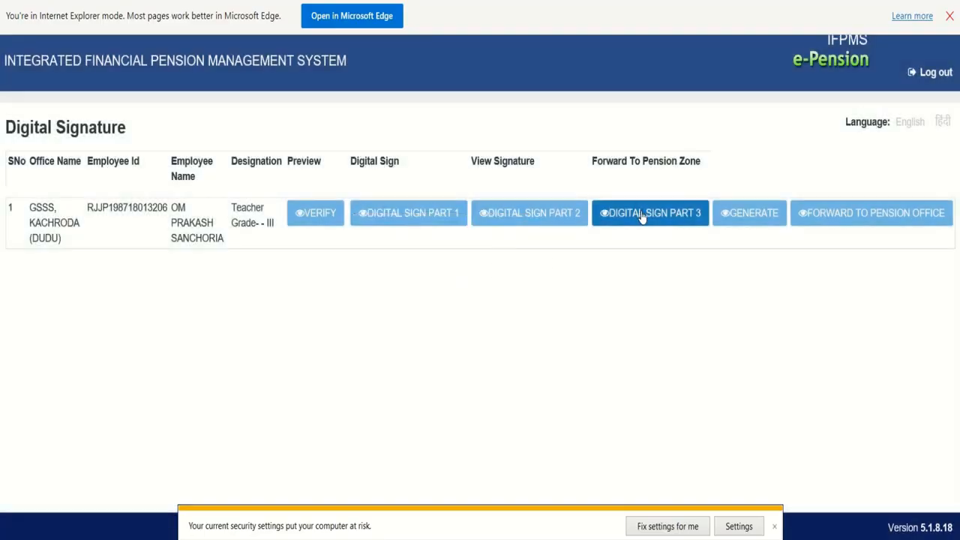
{"action": "left_click", "coordinate": [641, 215]}
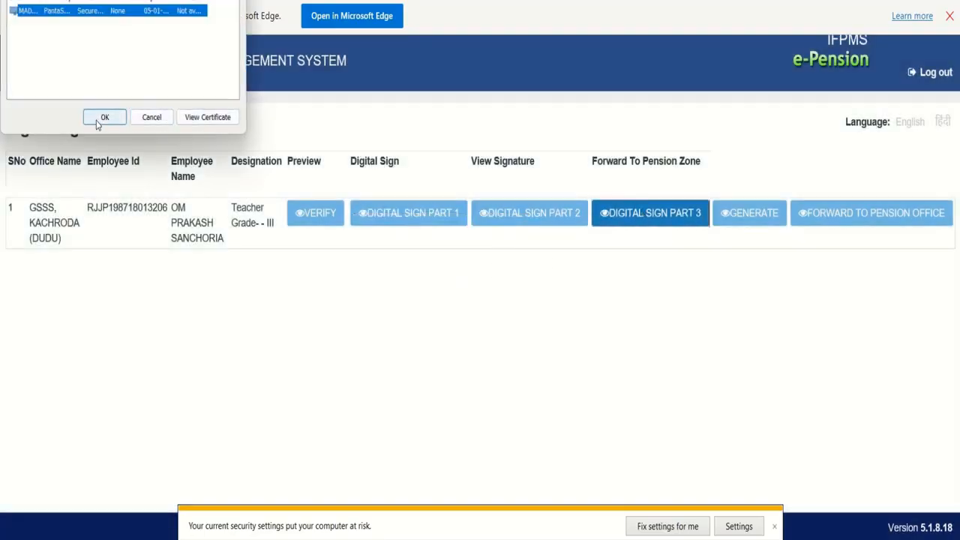
{"action": "left_click", "coordinate": [104, 117]}
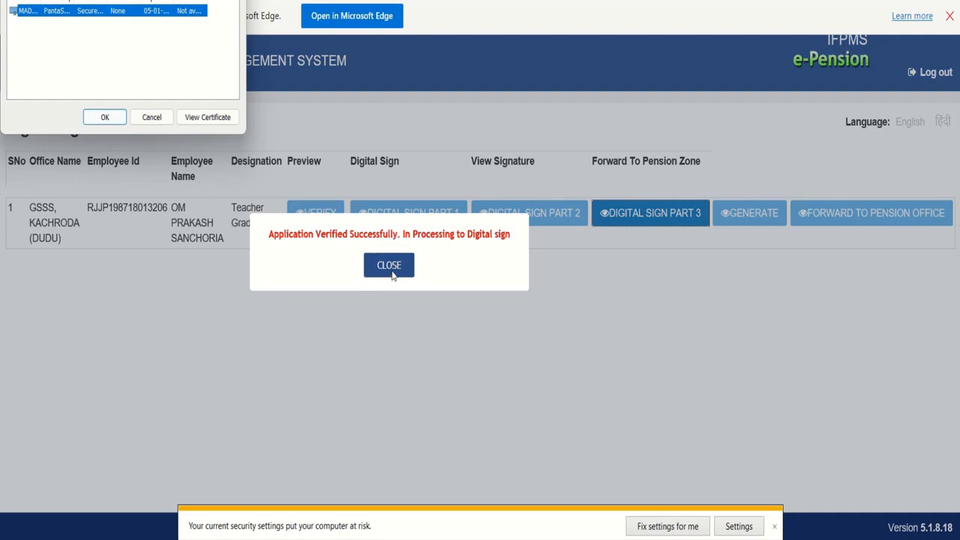
{"action": "left_click", "coordinate": [99, 118]}
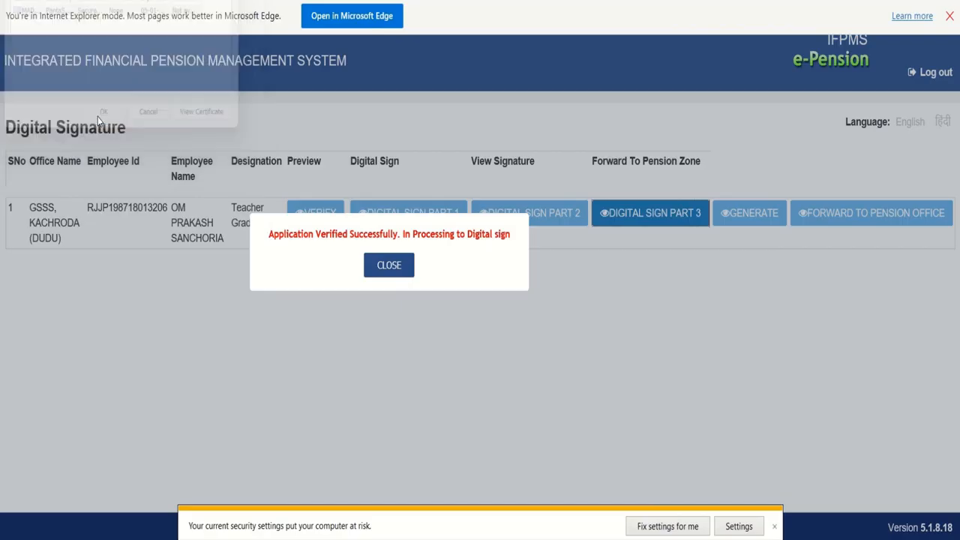
{"action": "left_click", "coordinate": [384, 272]}
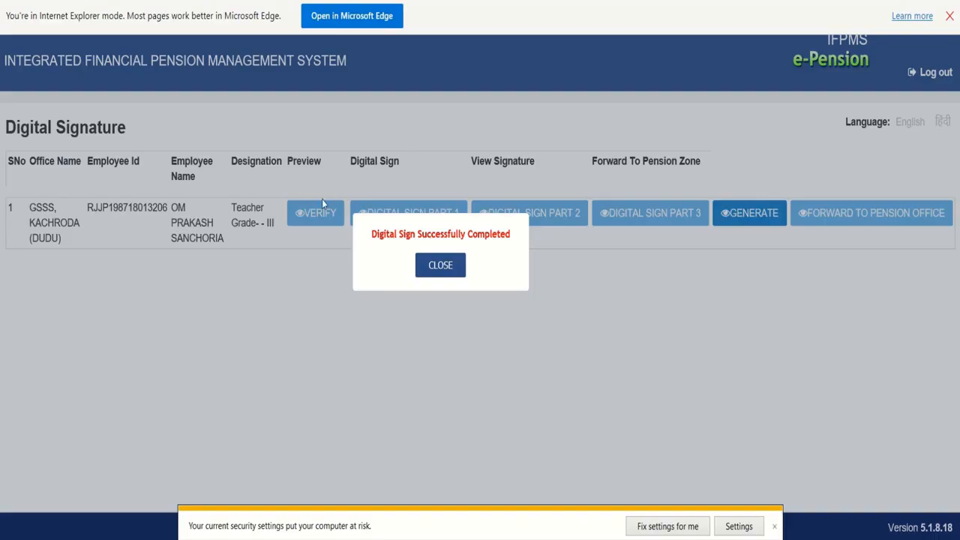
Dismiss the part 3 success message and attempt to generate the signed report
{"action": "left_click", "coordinate": [424, 269]}
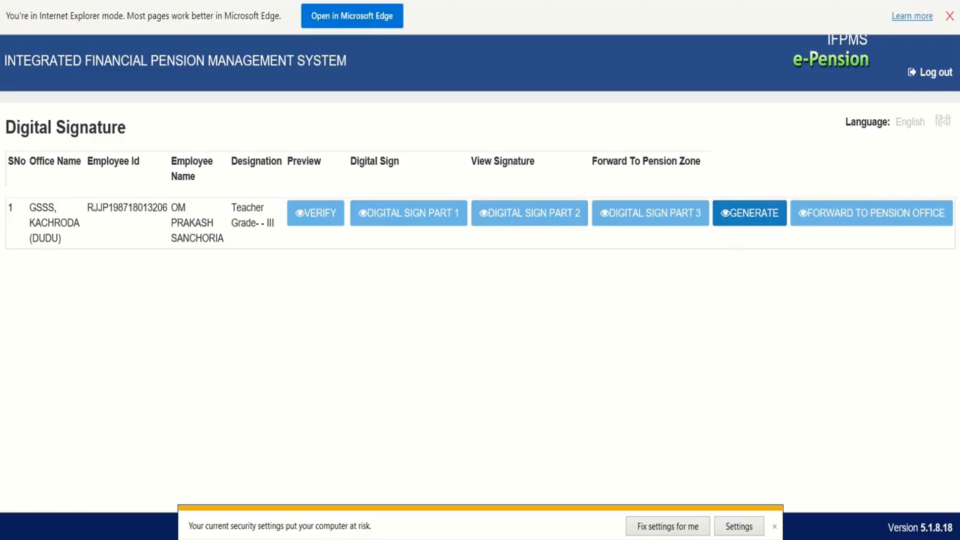
{"action": "left_click", "coordinate": [741, 216]}
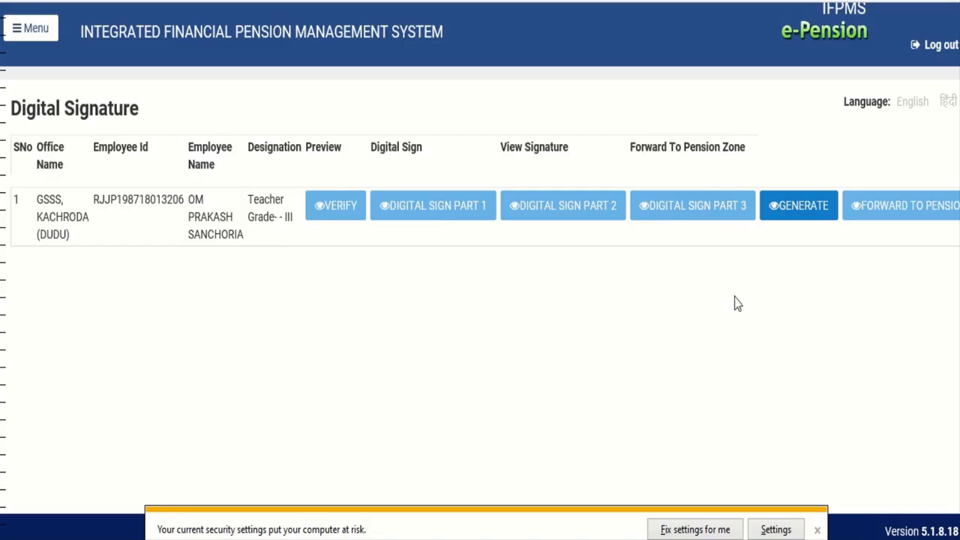
Generate the signed pension report again, producing KulakReport (4).pdf
{"action": "left_click", "coordinate": [796, 219]}
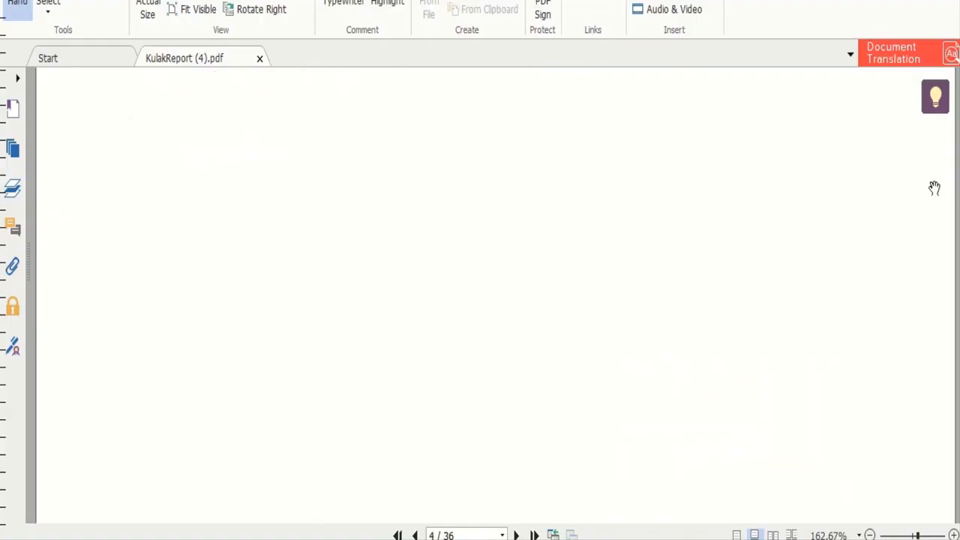
Scroll through KulakReport (4).pdf checking the Head of Office signature on each page
{"action": "scroll", "coordinate": [495, 296], "scroll_direction": "down", "scroll_amount": 15}
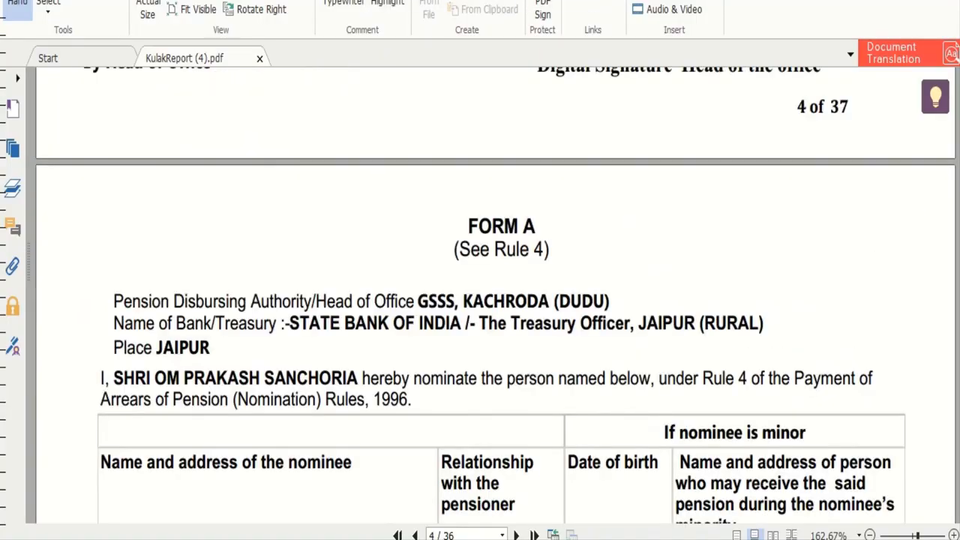
{"action": "scroll", "coordinate": [495, 296], "scroll_direction": "down", "scroll_amount": 15}
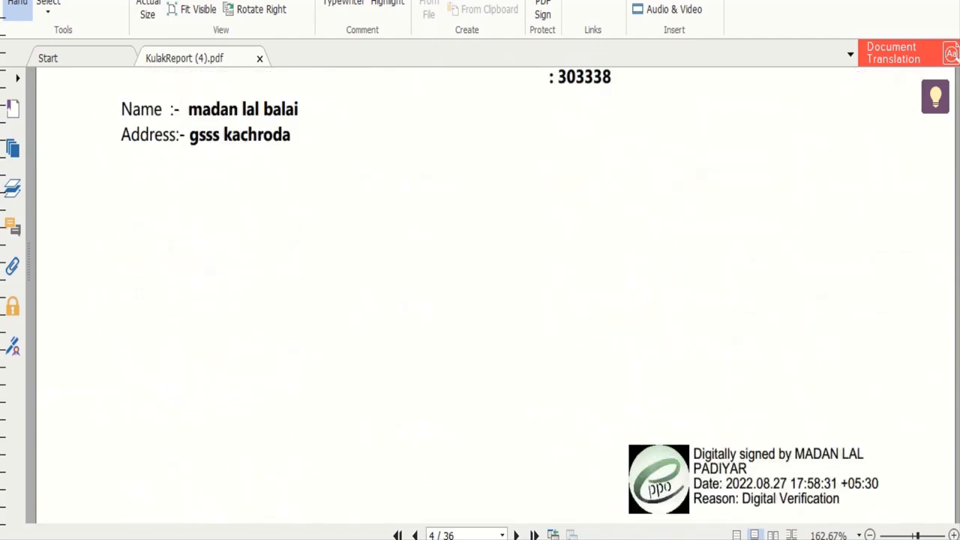
{"action": "scroll", "coordinate": [495, 296], "scroll_direction": "down", "scroll_amount": 8}
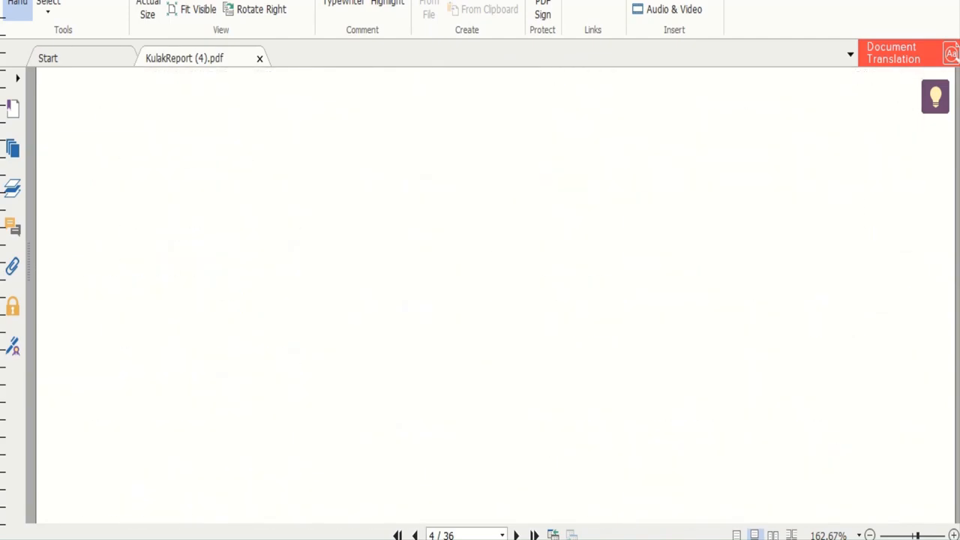
{"action": "scroll", "coordinate": [495, 295], "scroll_direction": "down", "scroll_amount": 15}
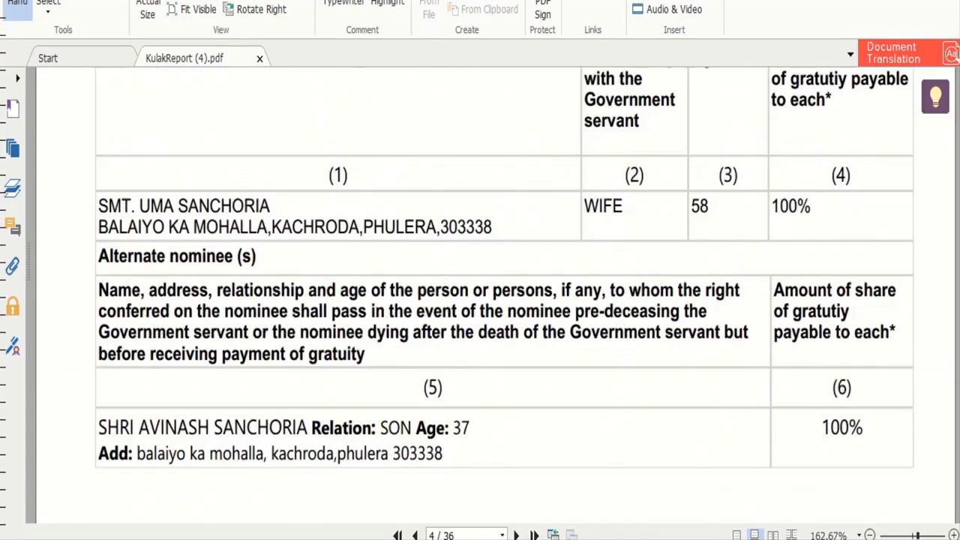
{"action": "scroll", "coordinate": [494, 296], "scroll_direction": "down", "scroll_amount": 10}
{"action": "scroll", "coordinate": [495, 295], "scroll_direction": "down", "scroll_amount": 20}
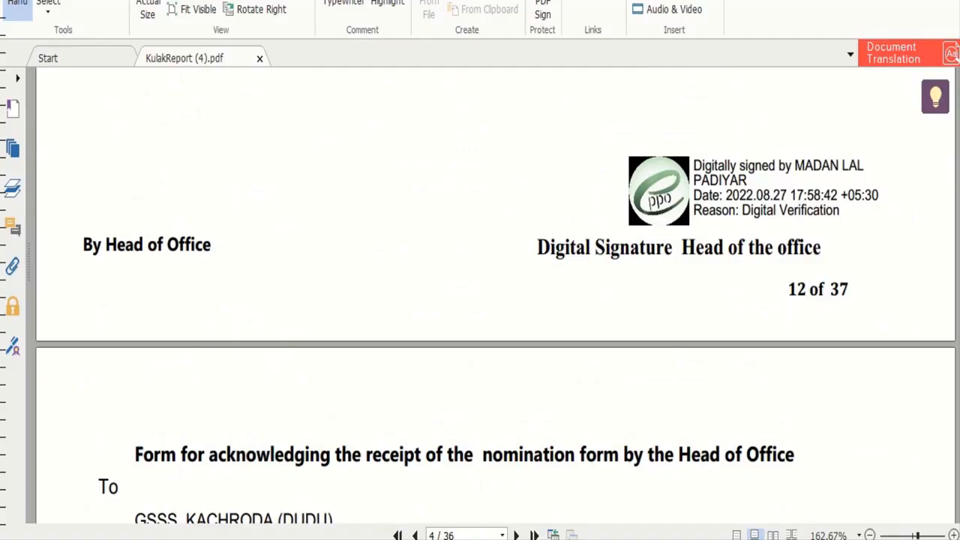
{"action": "scroll", "coordinate": [495, 295], "scroll_direction": "down", "scroll_amount": 20}
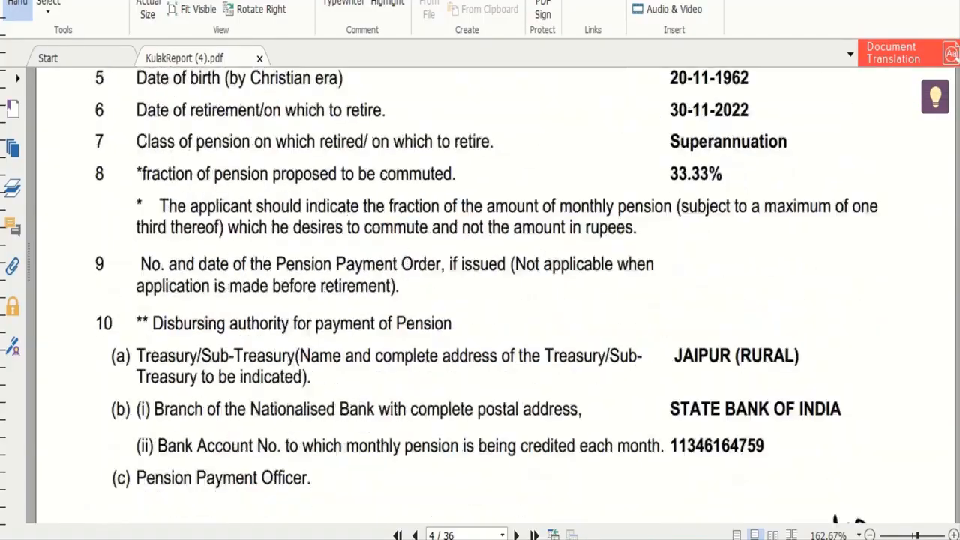
{"action": "scroll", "coordinate": [495, 296], "scroll_direction": "down", "scroll_amount": 20}
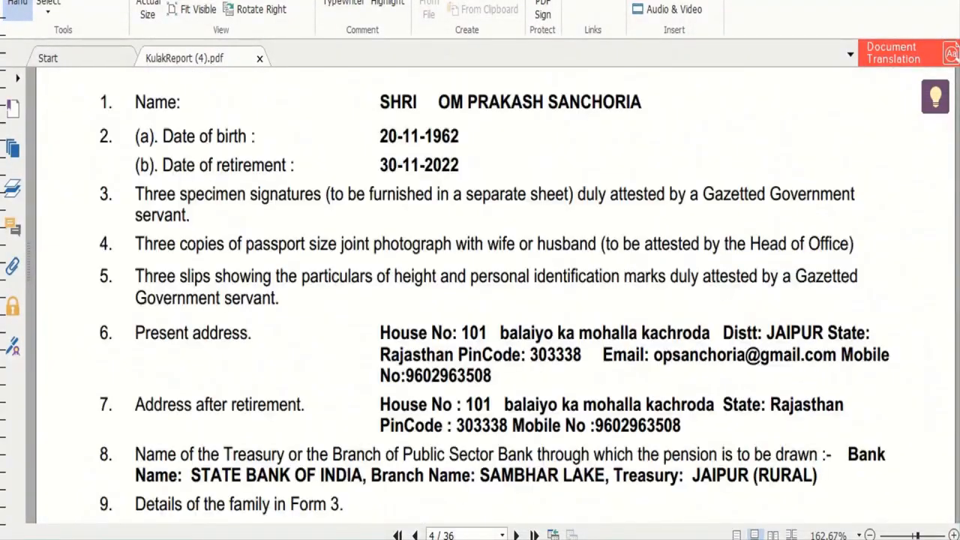
{"action": "scroll", "coordinate": [495, 296], "scroll_direction": "down", "scroll_amount": 20}
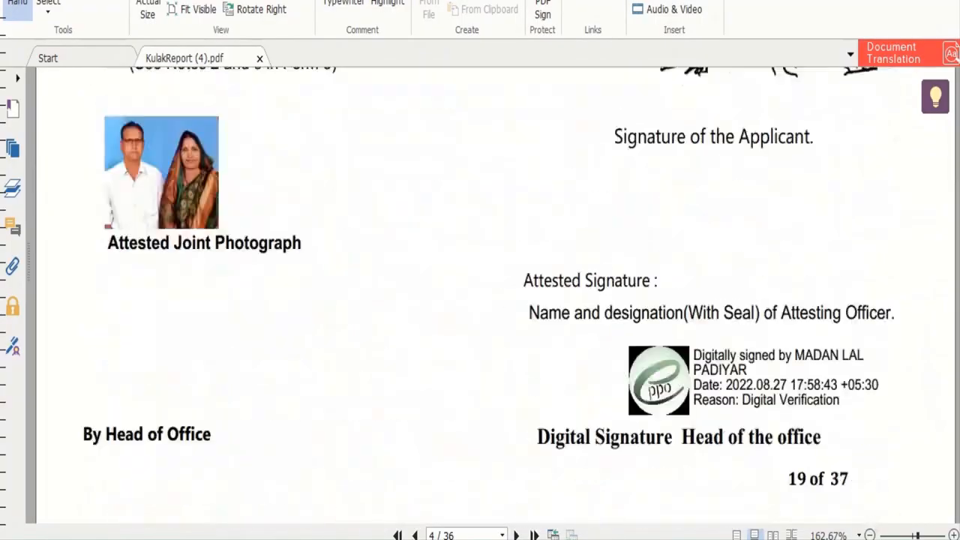
{"action": "scroll", "coordinate": [494, 295], "scroll_direction": "down", "scroll_amount": 20}
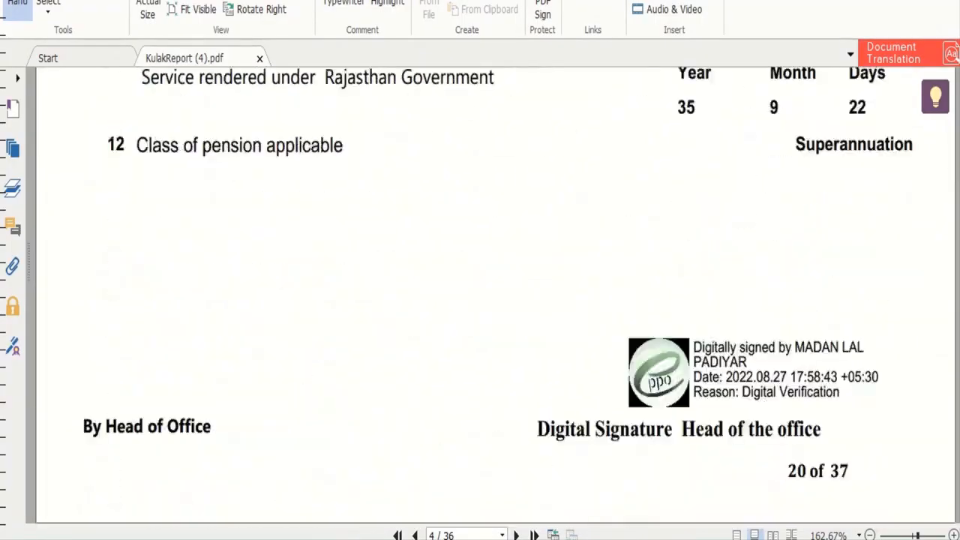
{"action": "scroll", "coordinate": [495, 296], "scroll_direction": "down", "scroll_amount": 20}
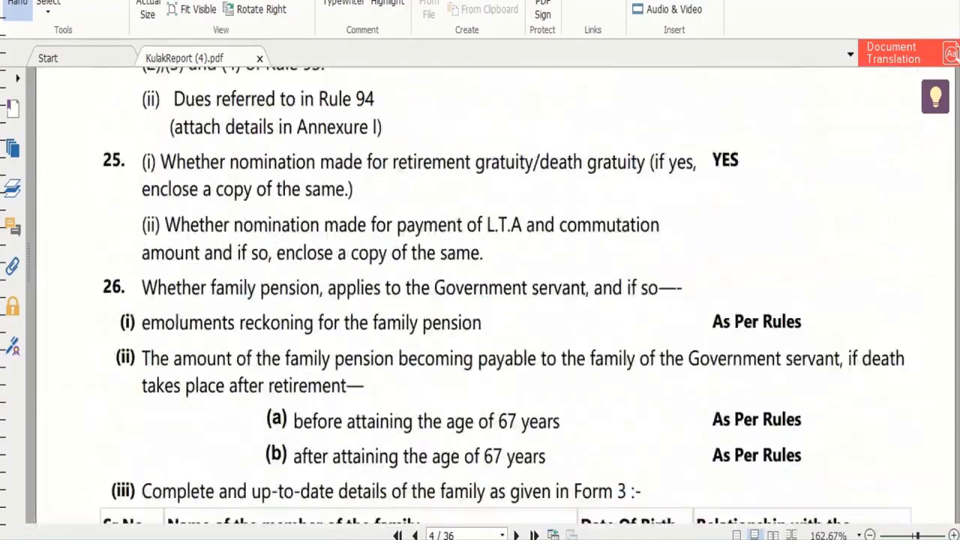
{"action": "scroll", "coordinate": [494, 296], "scroll_direction": "down", "scroll_amount": 20}
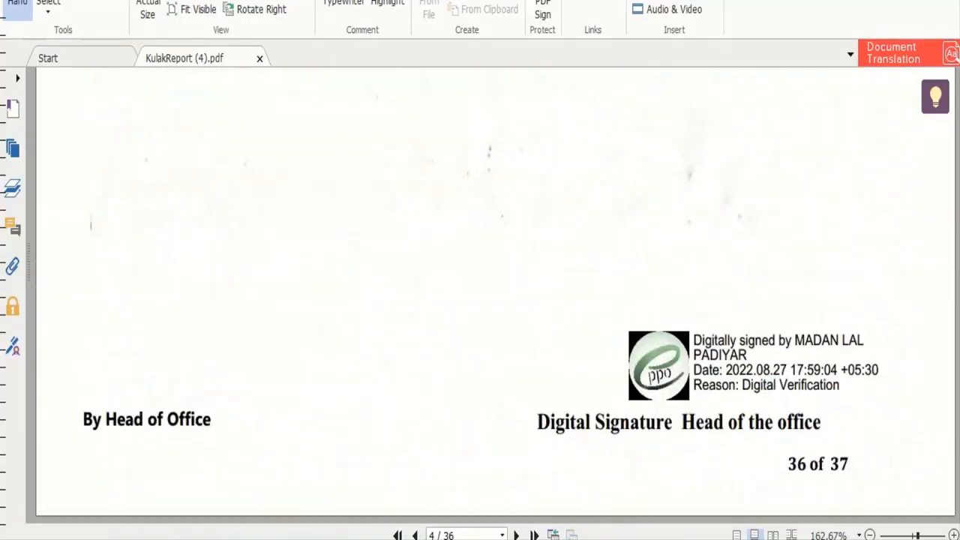
{"action": "scroll", "coordinate": [494, 295], "scroll_direction": "up", "scroll_amount": 20}
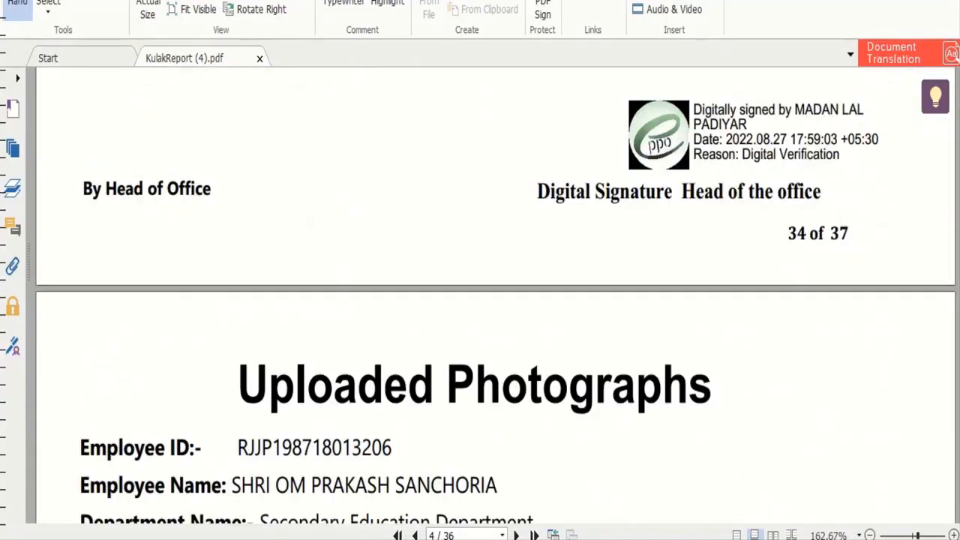
{"action": "scroll", "coordinate": [495, 295], "scroll_direction": "up", "scroll_amount": 20}
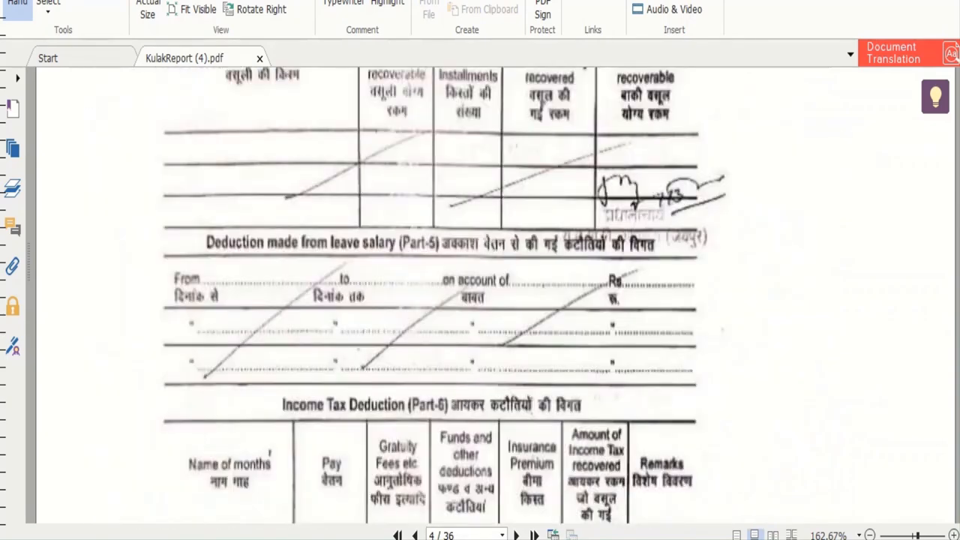
{"action": "scroll", "coordinate": [495, 296], "scroll_direction": "up", "scroll_amount": 10}
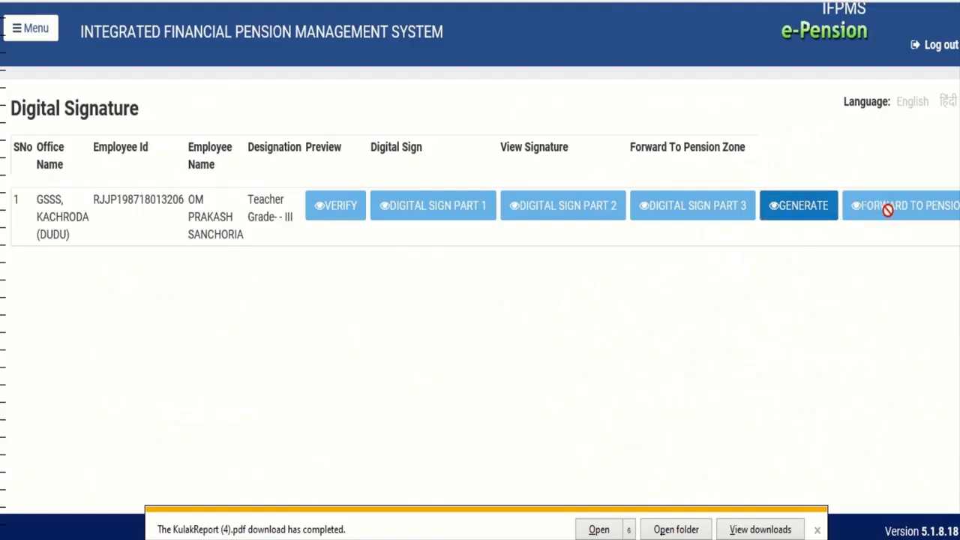
Generate the signed application, forward it to the Jaipur zone, and accept the confirmation with YES
{"action": "left_click", "coordinate": [786, 210]}
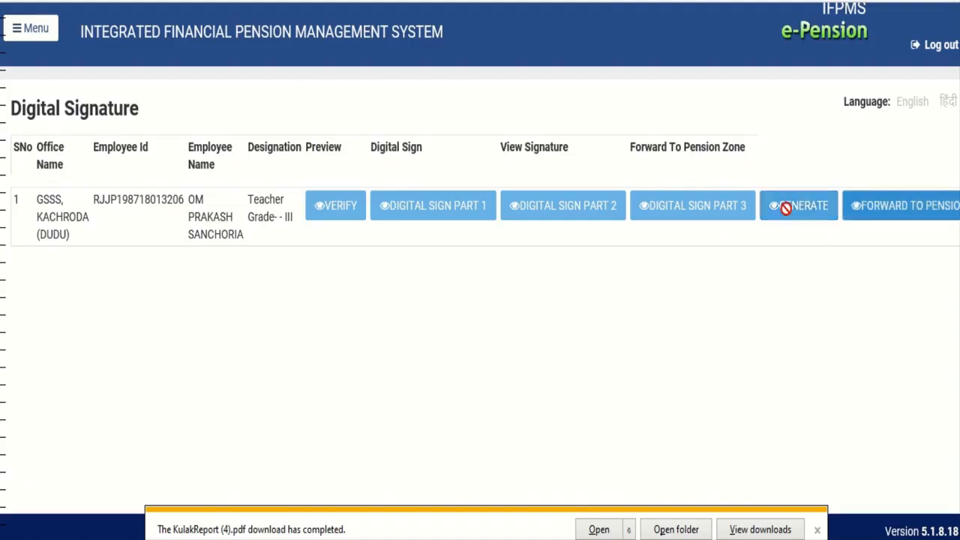
{"action": "left_click", "coordinate": [890, 214]}
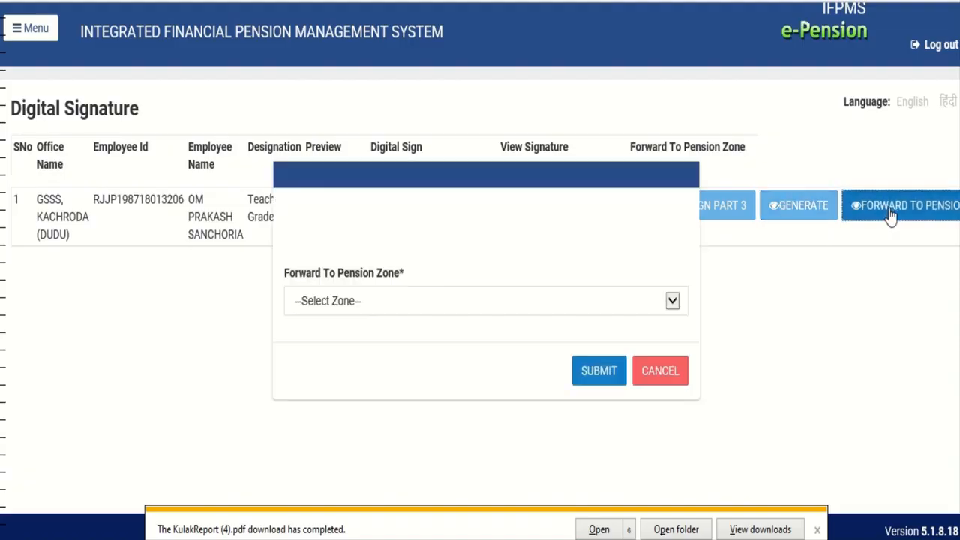
{"action": "left_click", "coordinate": [486, 308]}
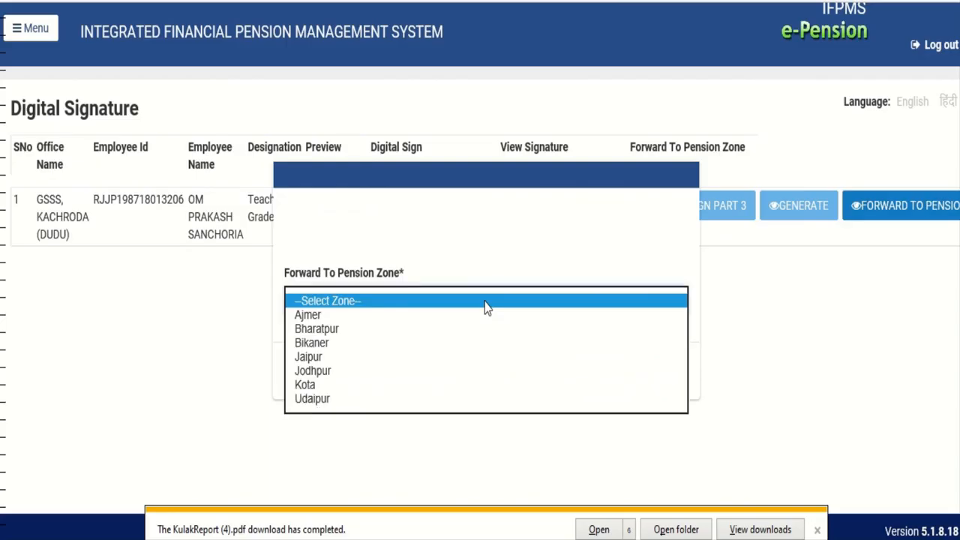
{"action": "left_click", "coordinate": [336, 359]}
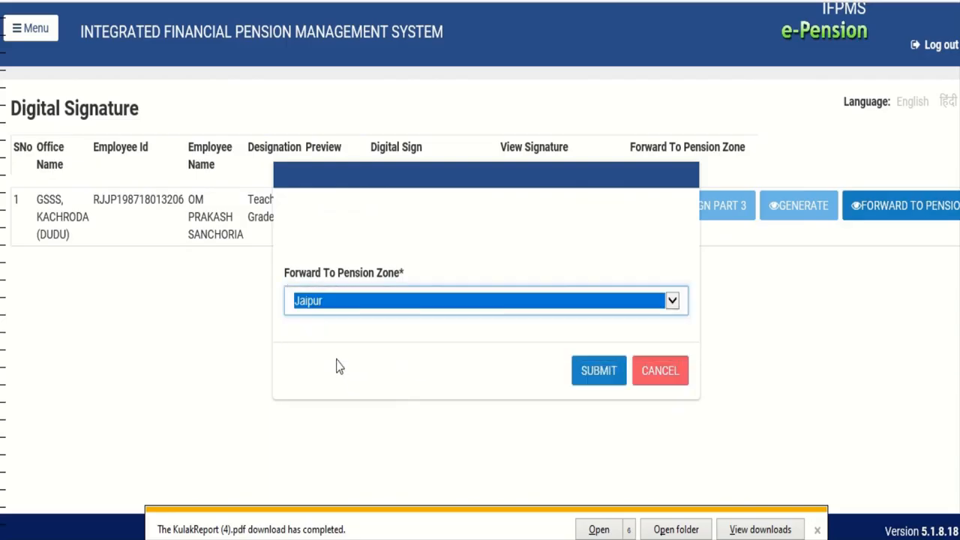
{"action": "left_click", "coordinate": [588, 379]}
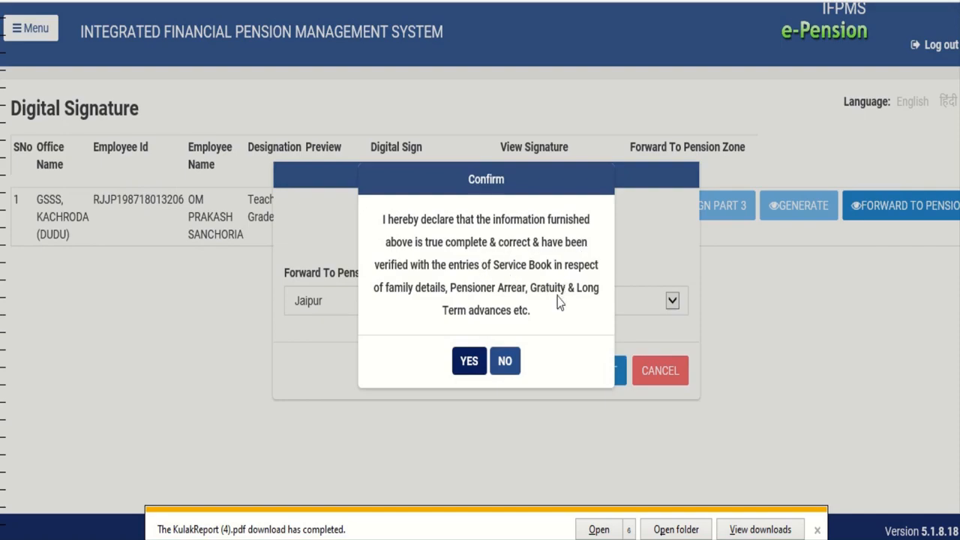
{"action": "left_click", "coordinate": [466, 364]}
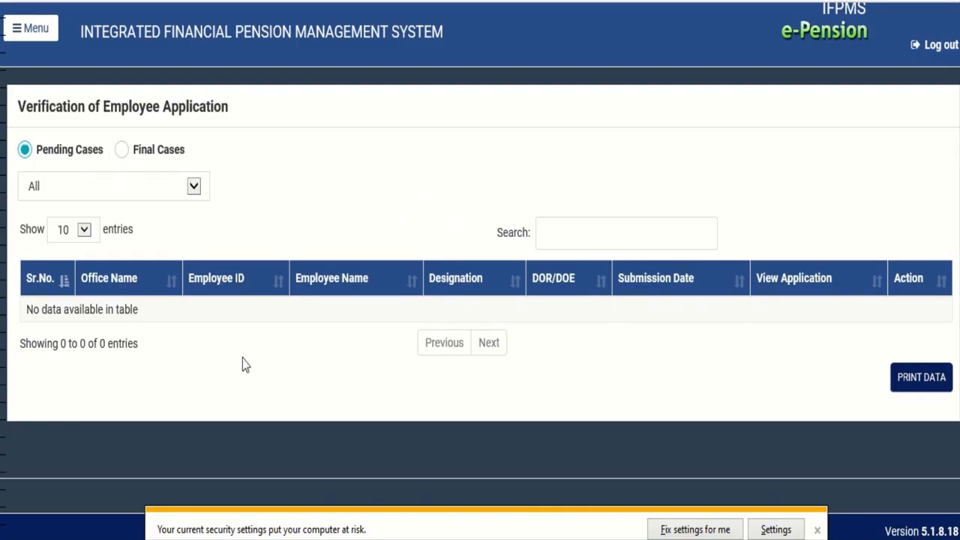
Show Final Cases and open the case's 'Under Process at Pension' status details
{"action": "left_click", "coordinate": [124, 151]}
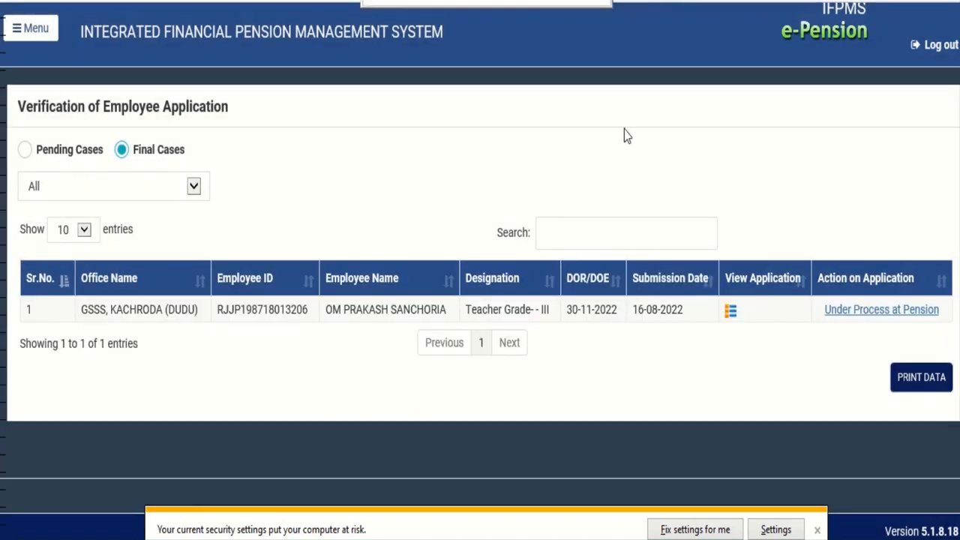
{"action": "left_click", "coordinate": [855, 317]}
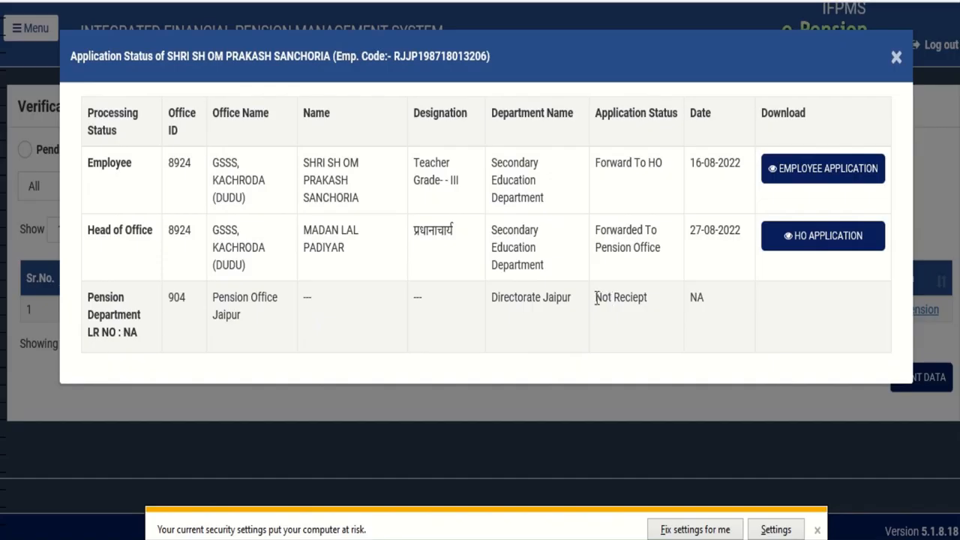
{"action": "left_click_drag", "start_coordinate": [595, 298], "coordinate": [611, 299]}
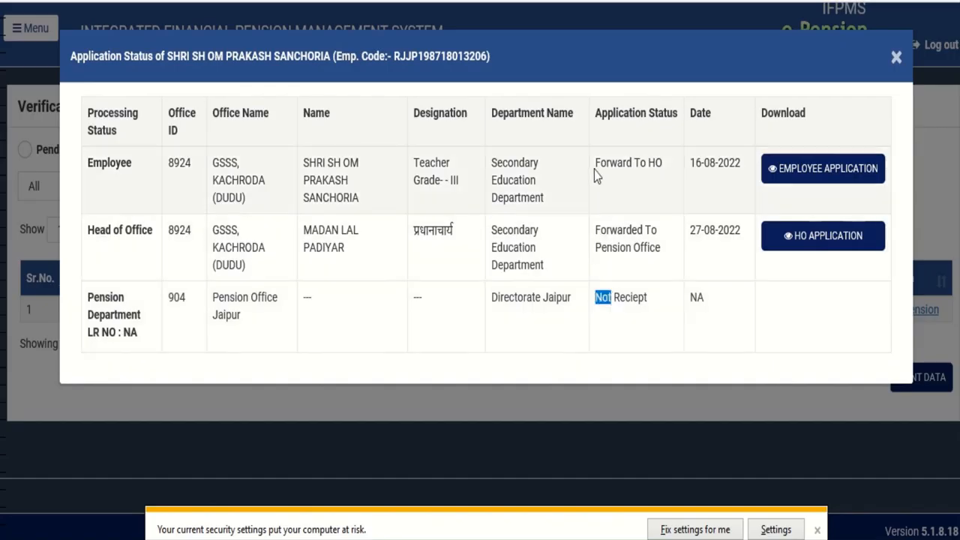
{"action": "left_click_drag", "start_coordinate": [595, 169], "coordinate": [663, 184]}
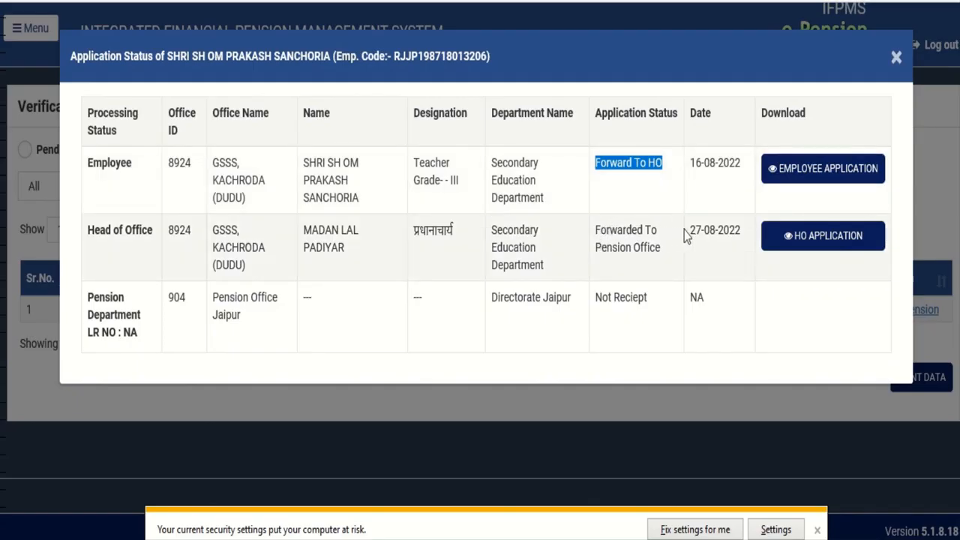
{"action": "left_click_drag", "start_coordinate": [684, 231], "coordinate": [733, 234]}
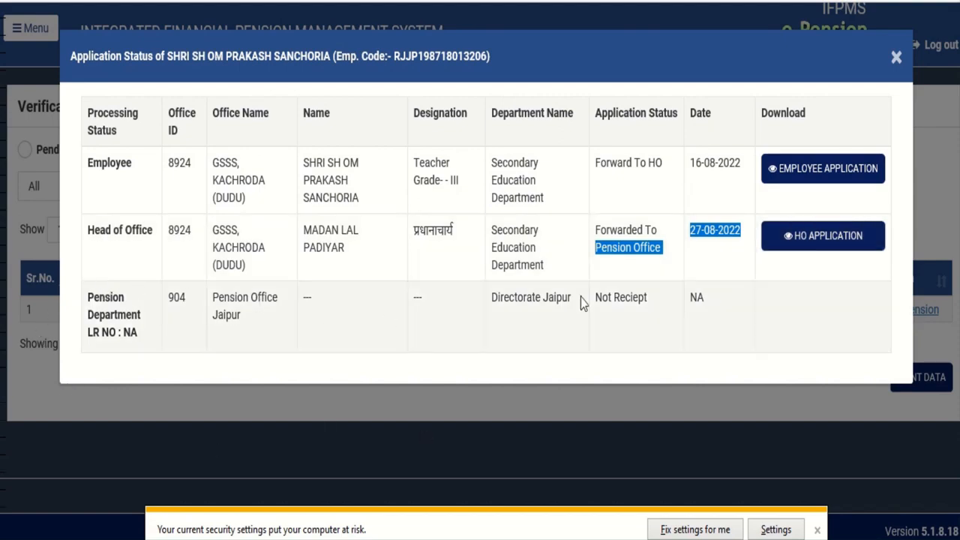
{"action": "left_click", "coordinate": [800, 302]}
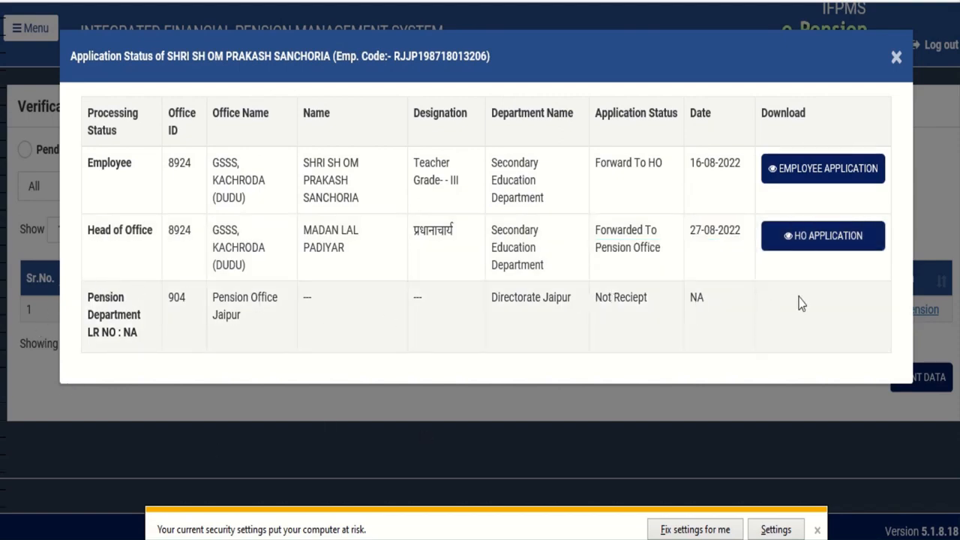